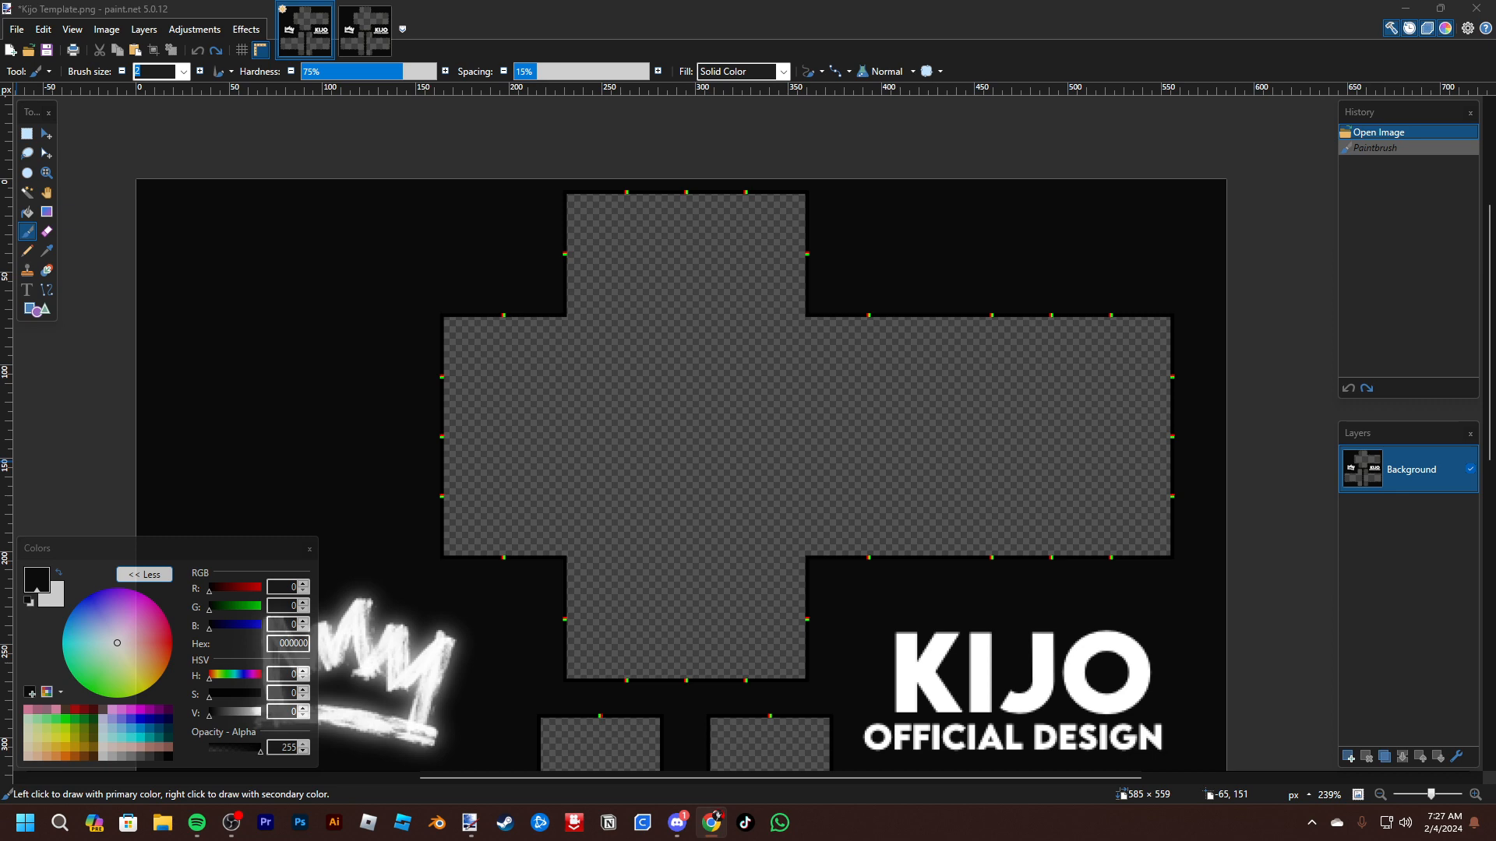
Switch to Chrome and copy the black fabric texture image by Textures4Photoshop from the clothing texture results
drag(0, 148, 662, 2)
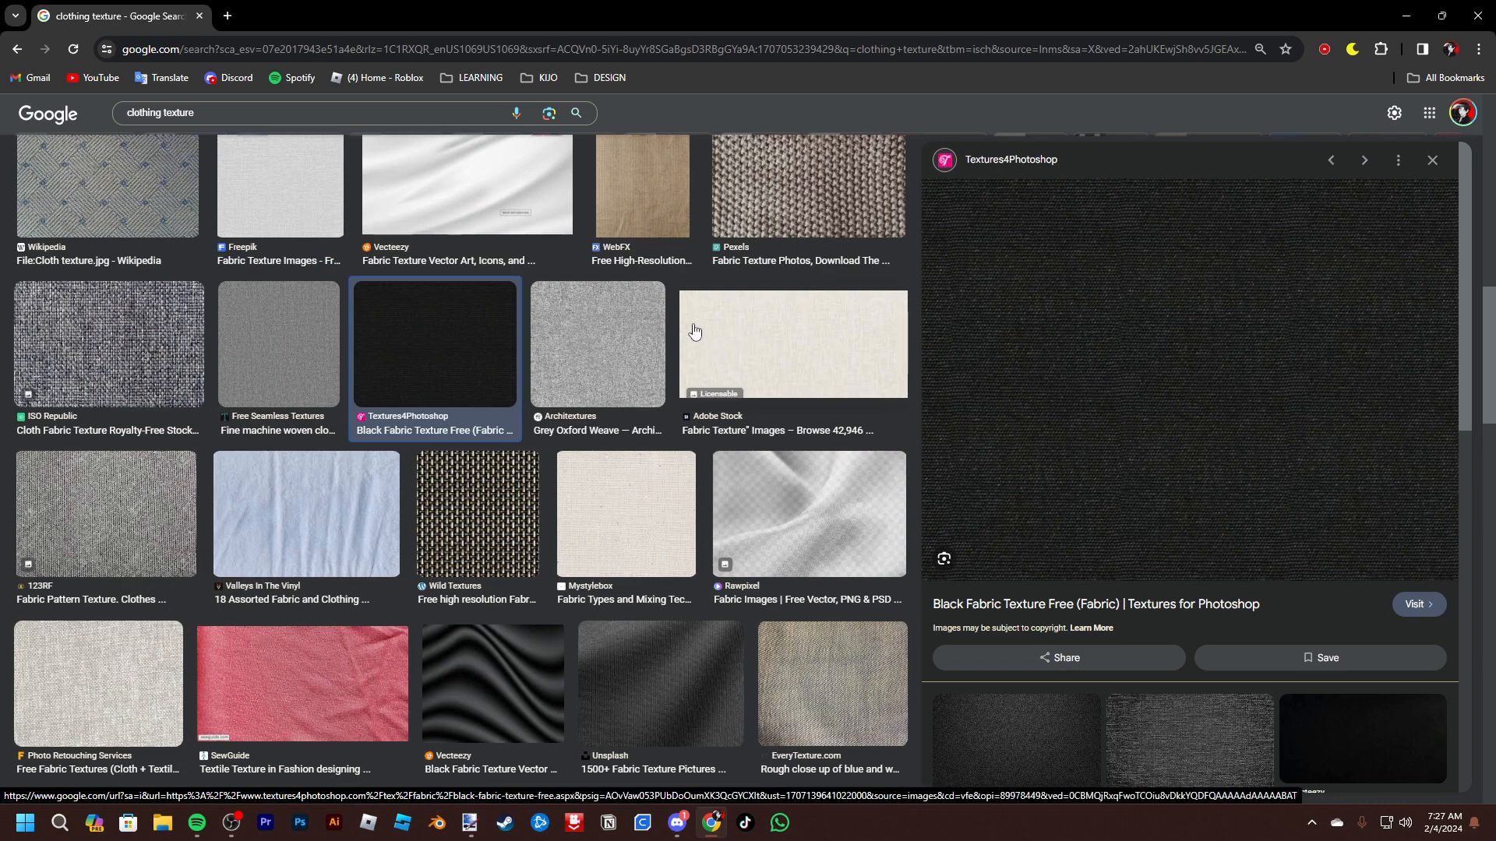
double_click(505, 17)
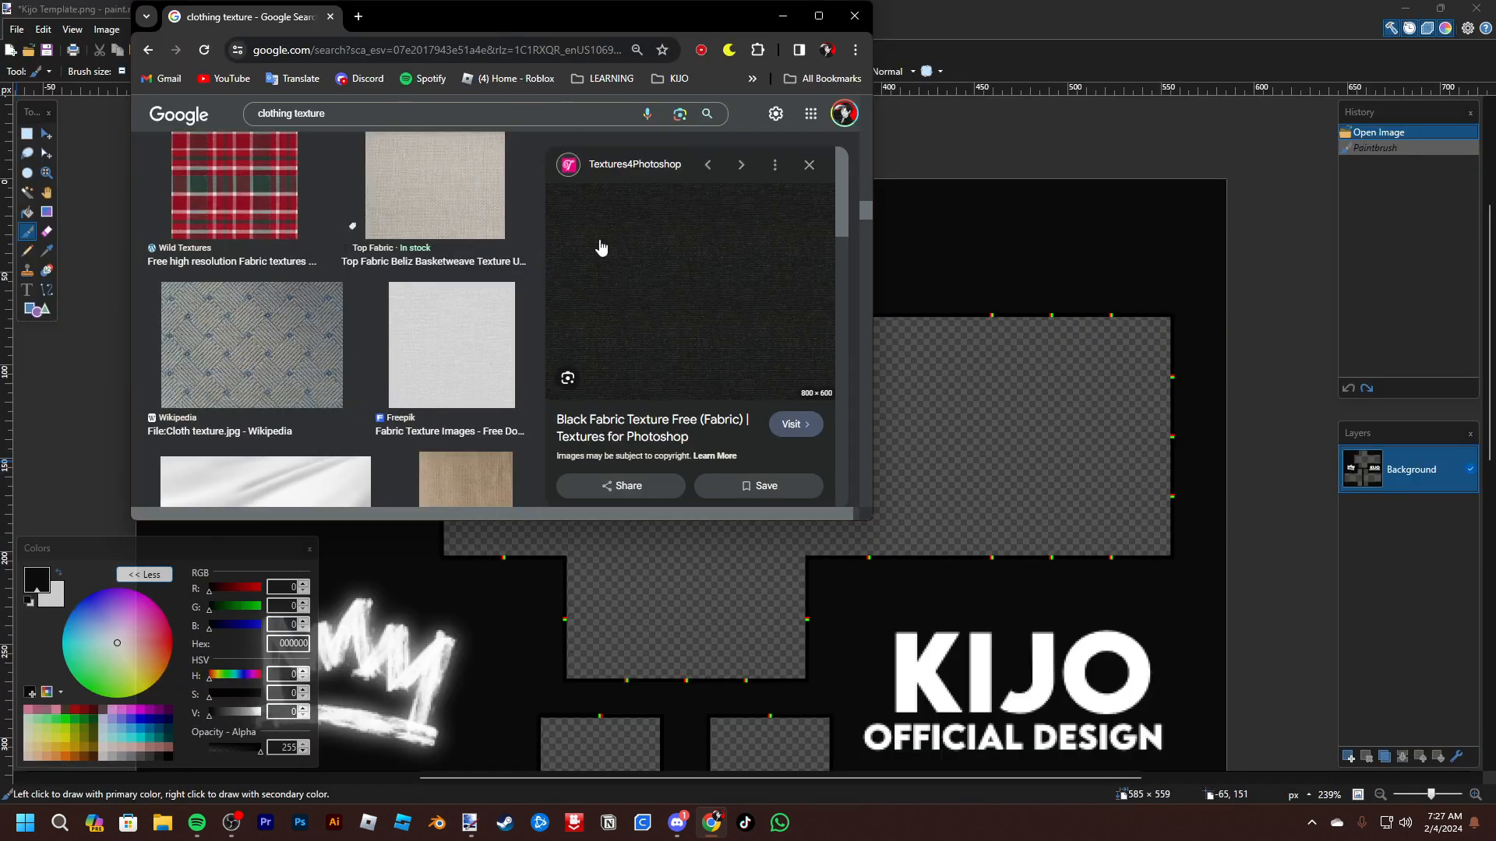
right_click(623, 273)
click(662, 524)
mouse_move(425, 31)
mouse_down()
mouse_move(296, 93)
mouse_move(0, 187)
mouse_up()
Add a new layer below Background in the template and paste the fabric texture into it, keeping the canvas size
click(1348, 756)
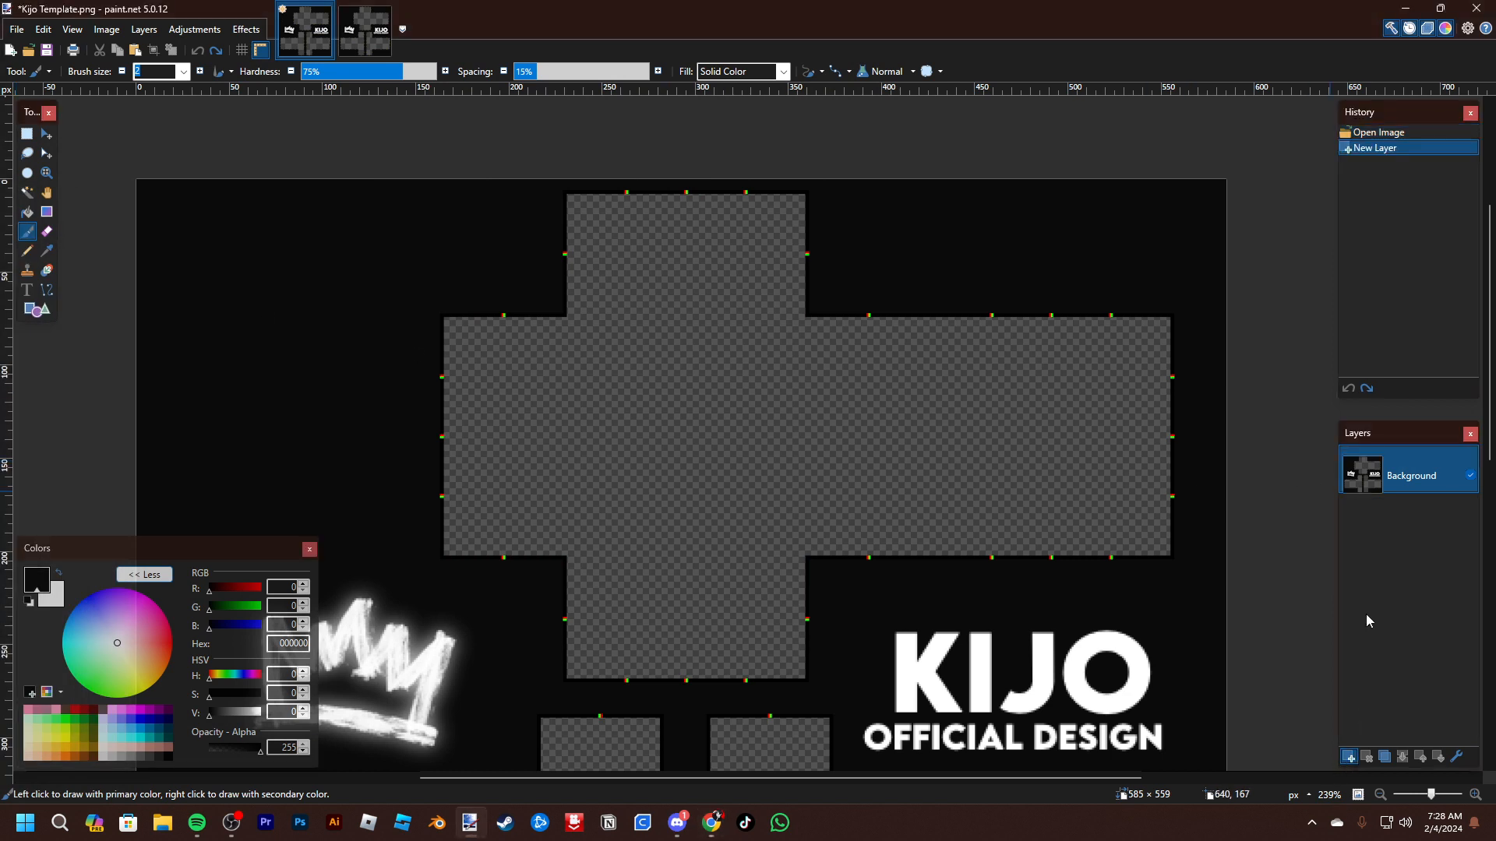
drag(1402, 469, 1403, 608)
key(ctrl+v)
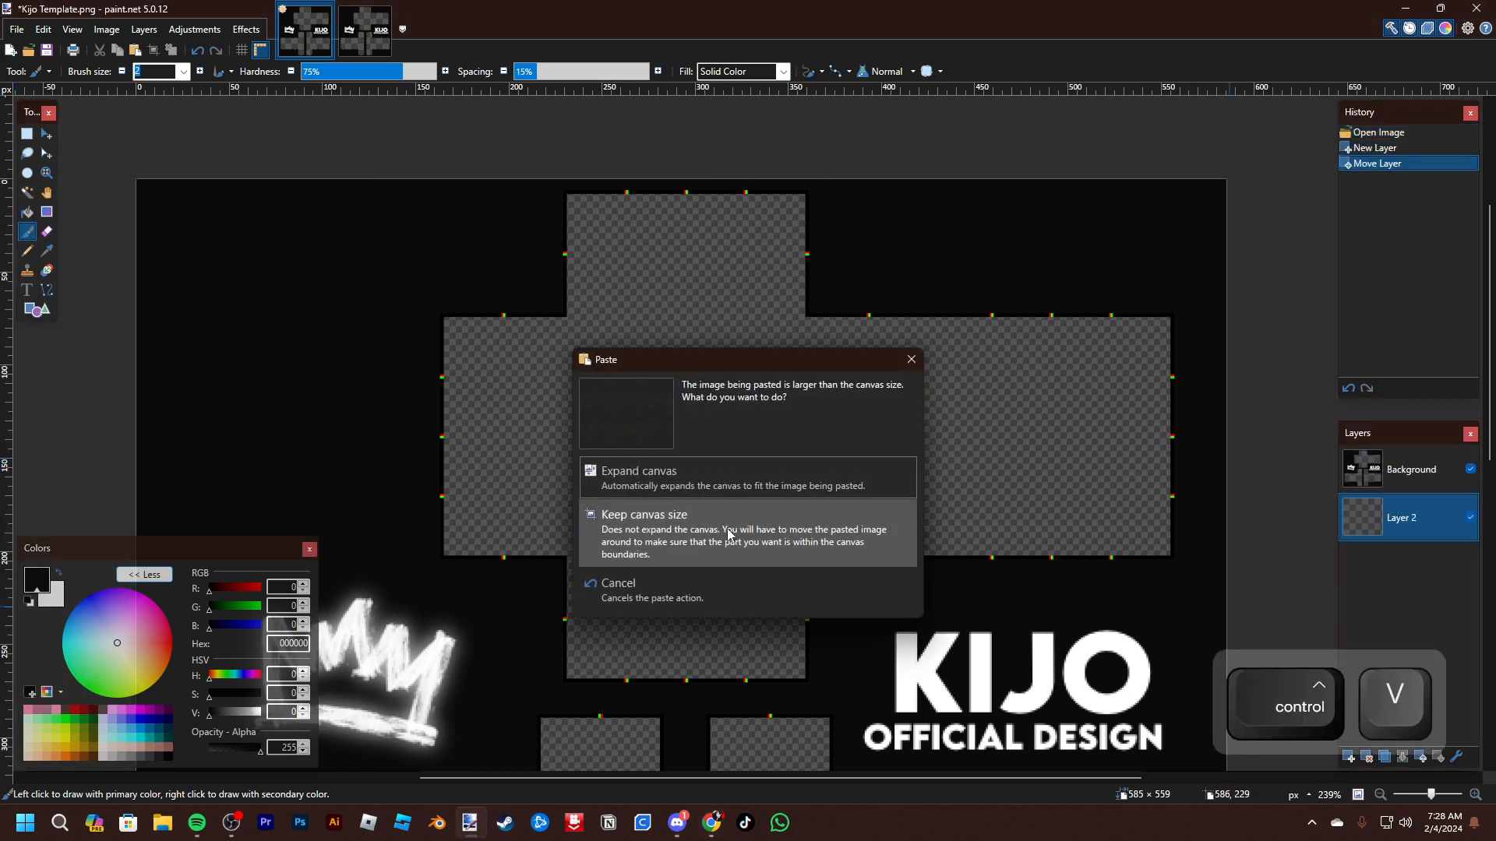
click(676, 524)
Scale the pasted fabric texture down proportionally to about 379 × 284 pixels from the canvas's upper-left corner, then deselect it
scroll(894, 538, down, 6)
drag(1022, 562, 785, 303)
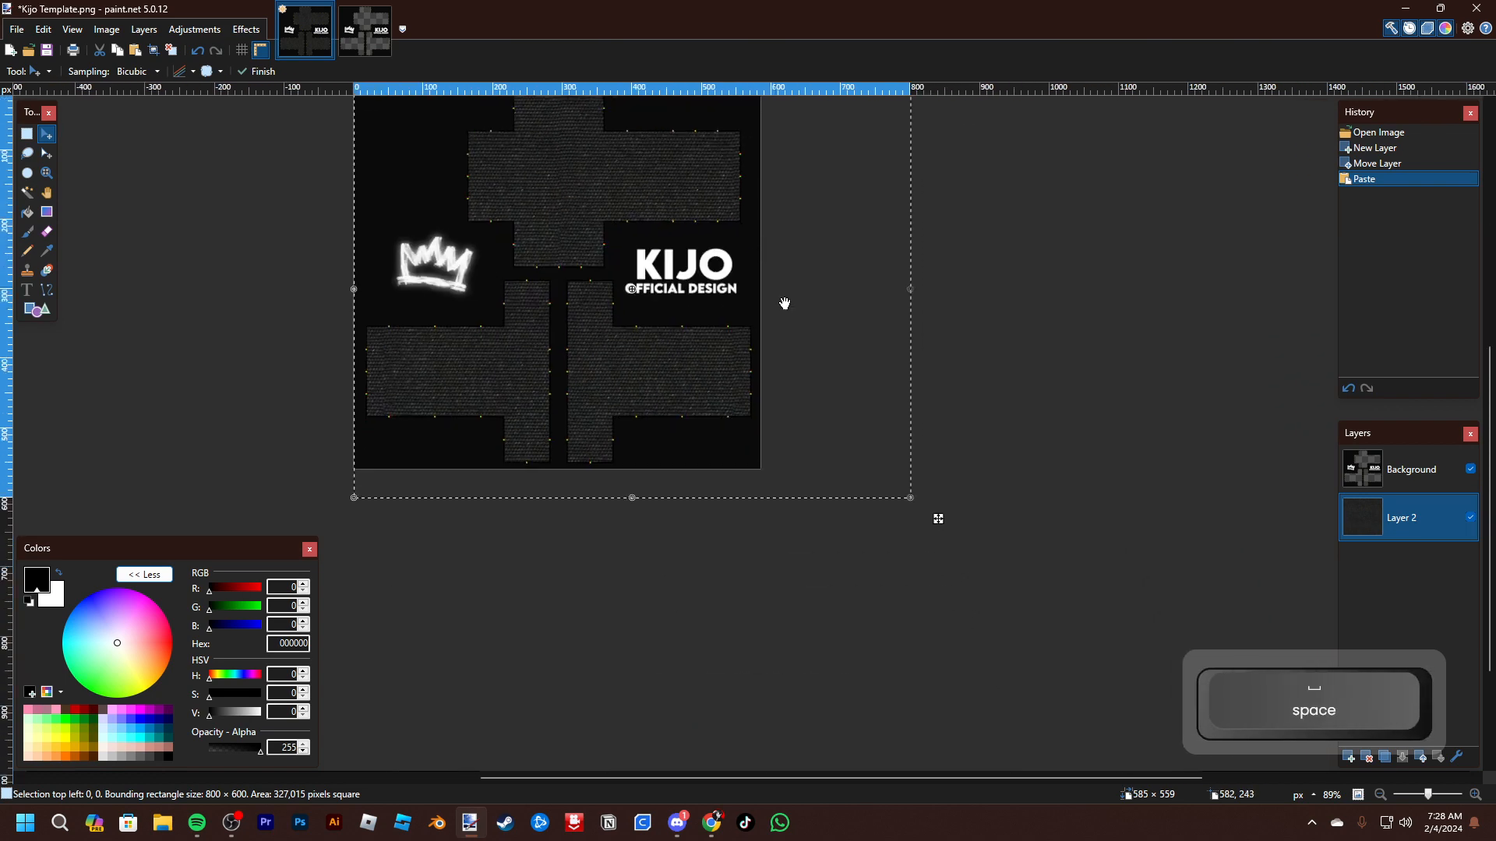
drag(911, 494, 542, 236)
scroll(551, 226, up, 5)
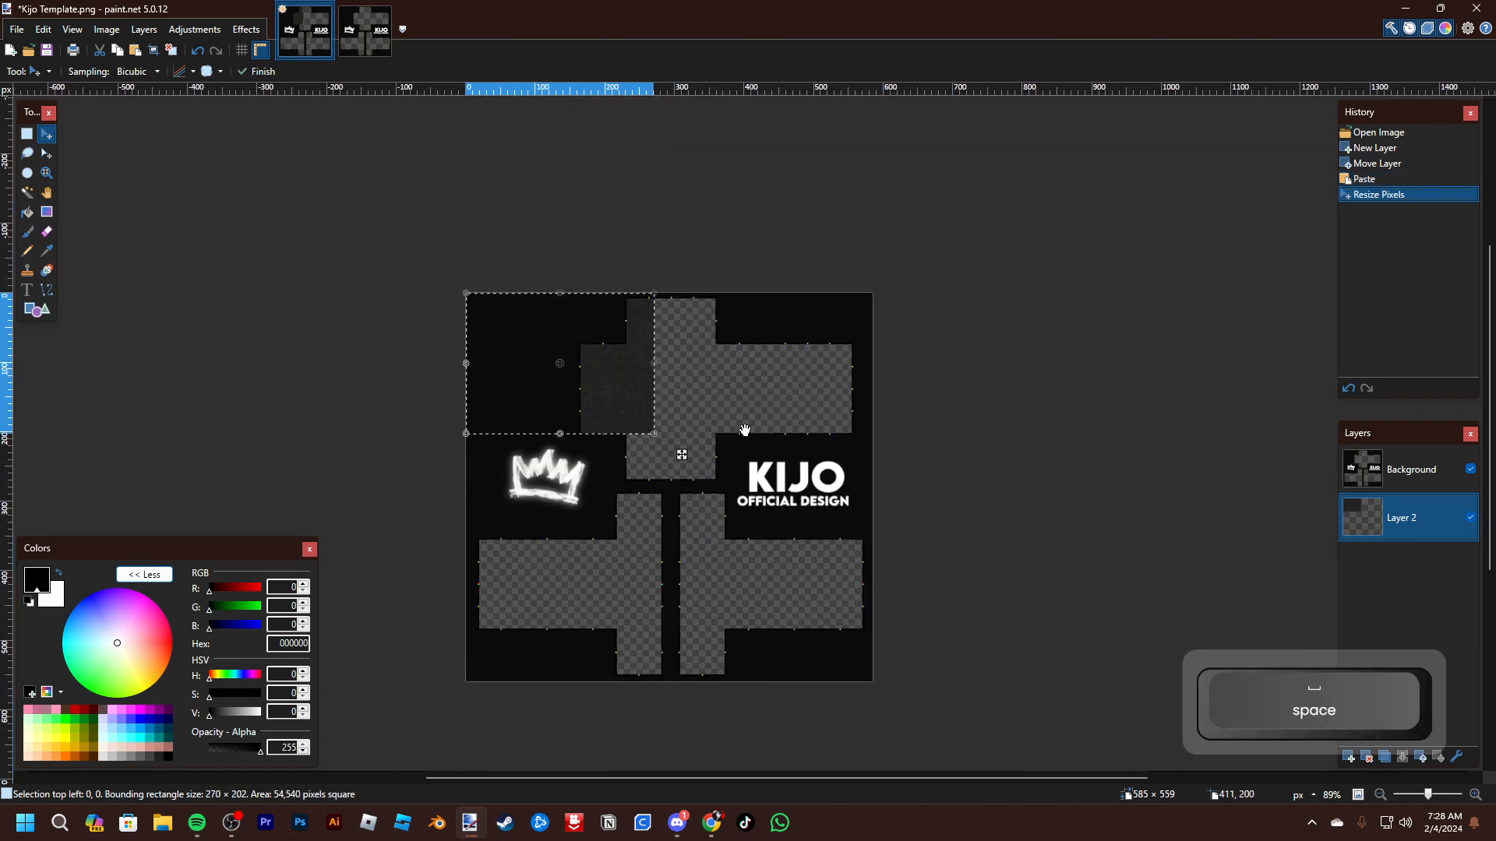
drag(647, 466, 830, 560)
scroll(675, 354, up, 4)
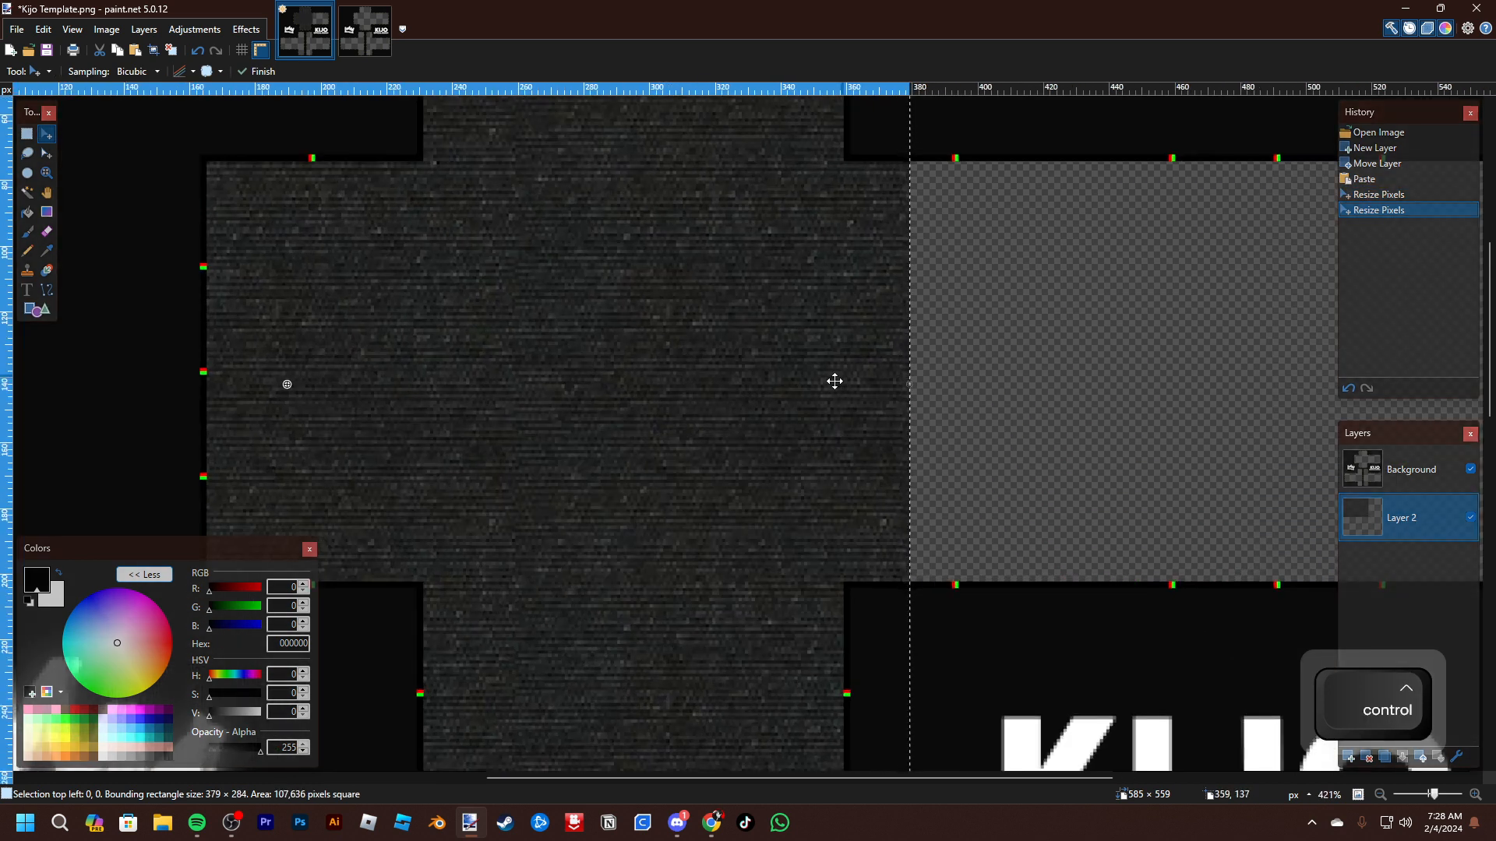
scroll(834, 381, down, 3)
key(ctrl+d)
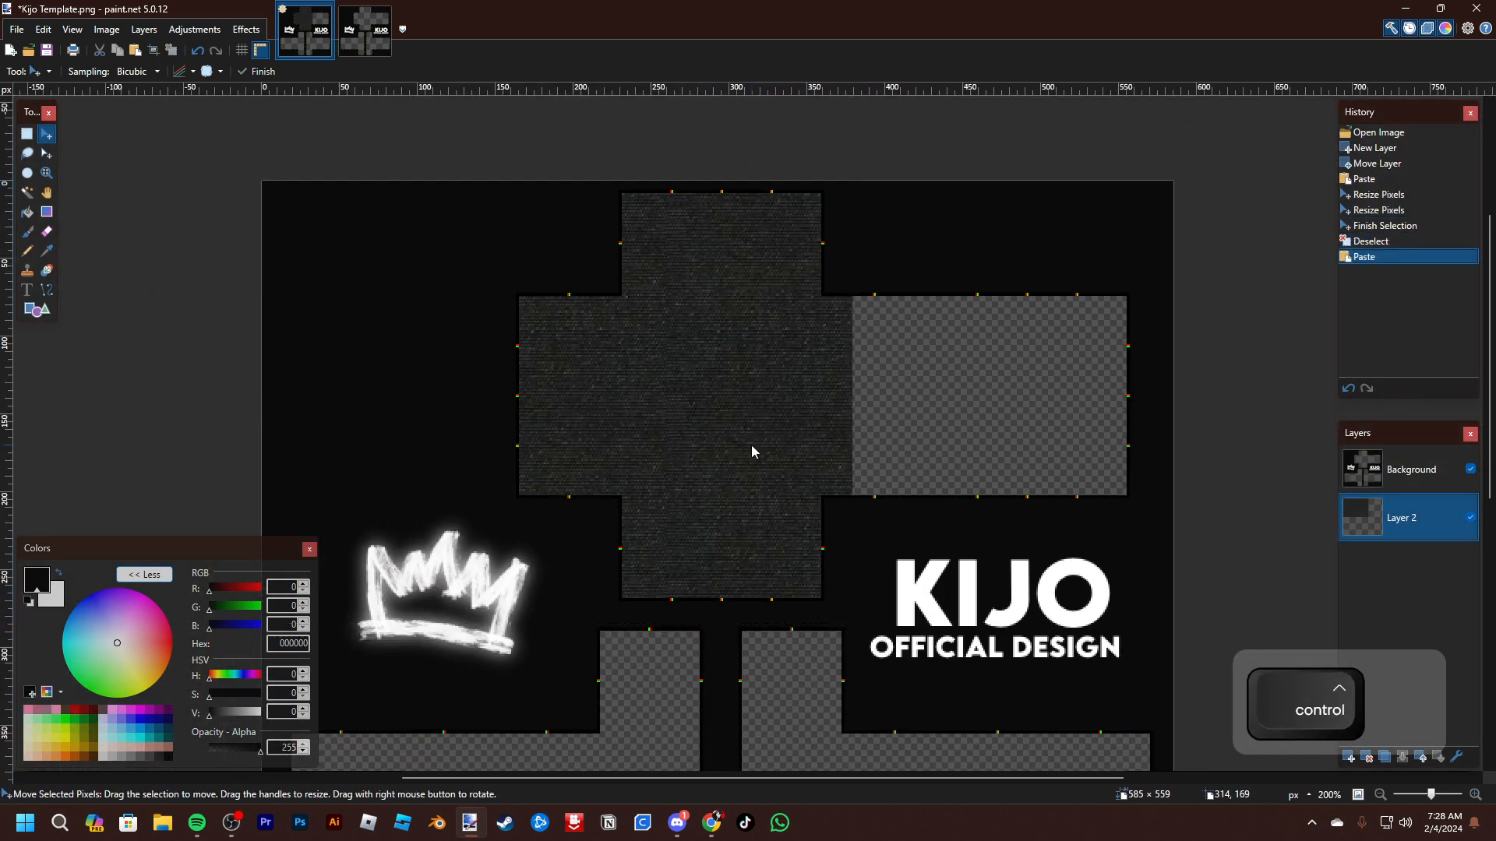
Duplicate the texture layer and move the copy sideways to fill the empty part of the torso template
key(ctrl+v)
key(ctrl+d)
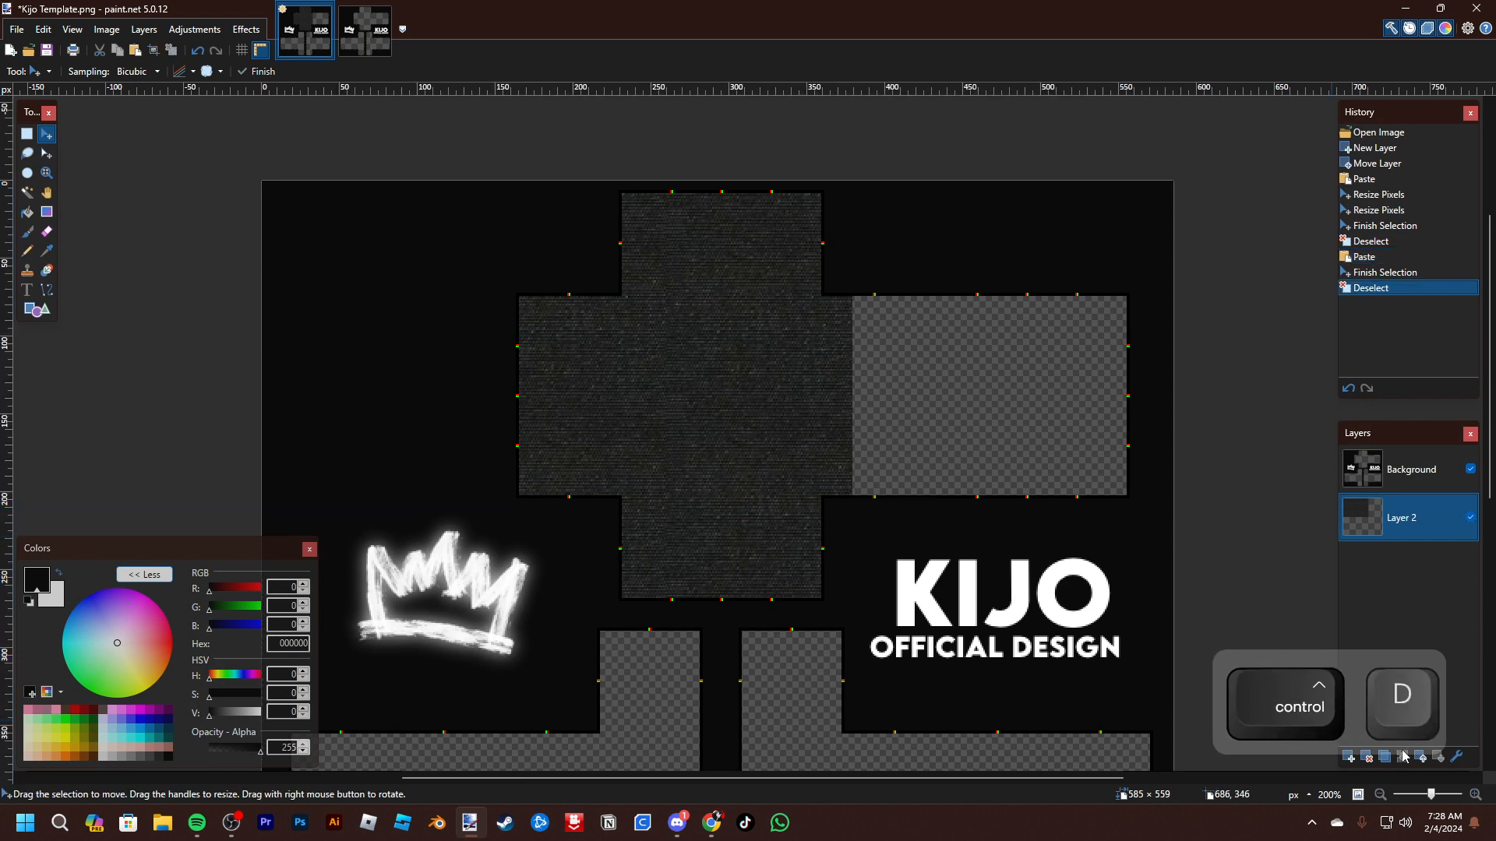
key(ctrl+a)
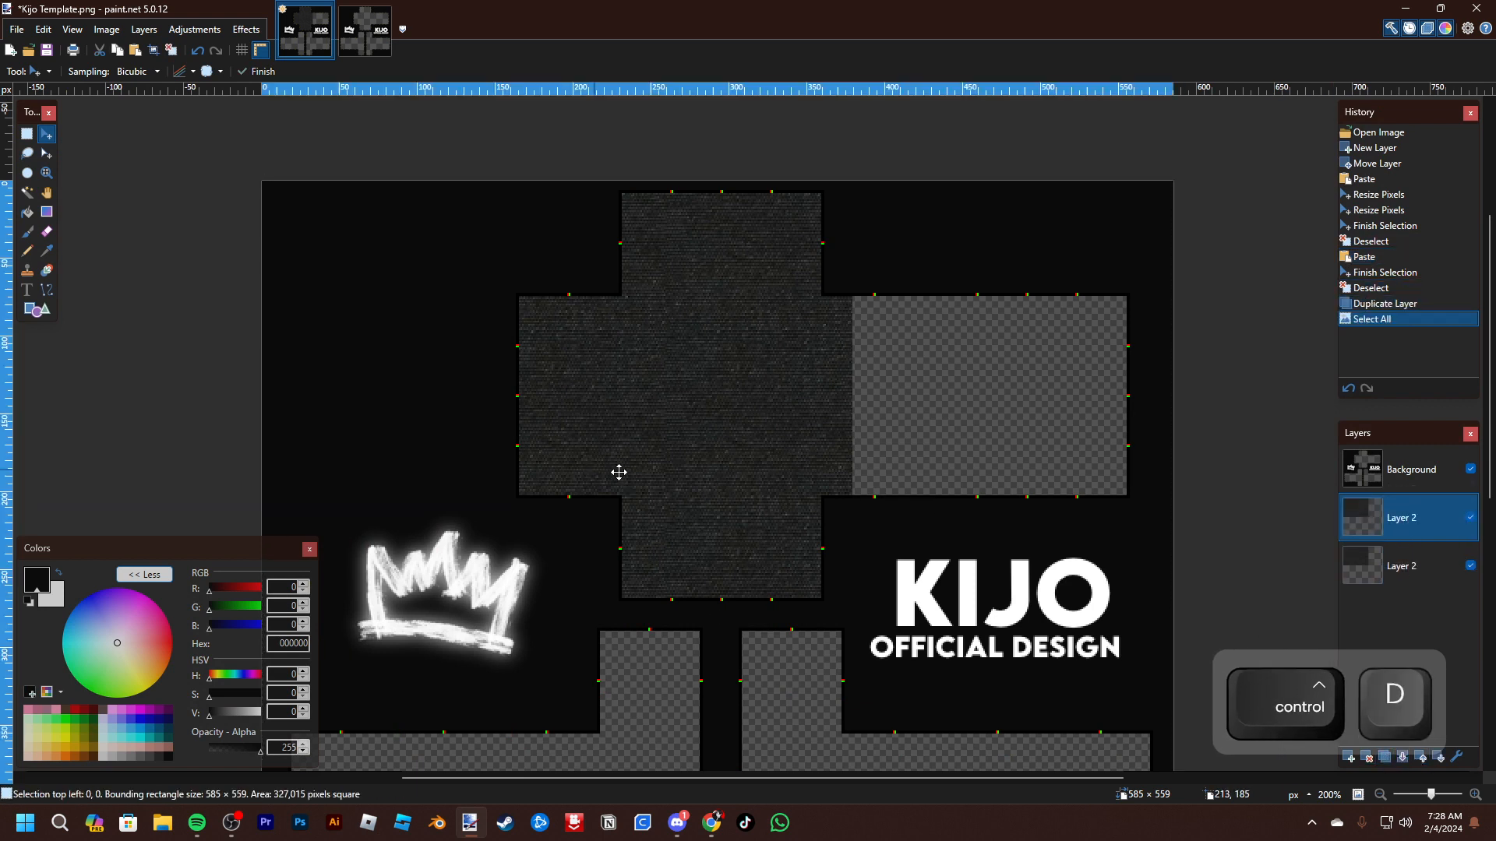
drag(618, 471, 1106, 464)
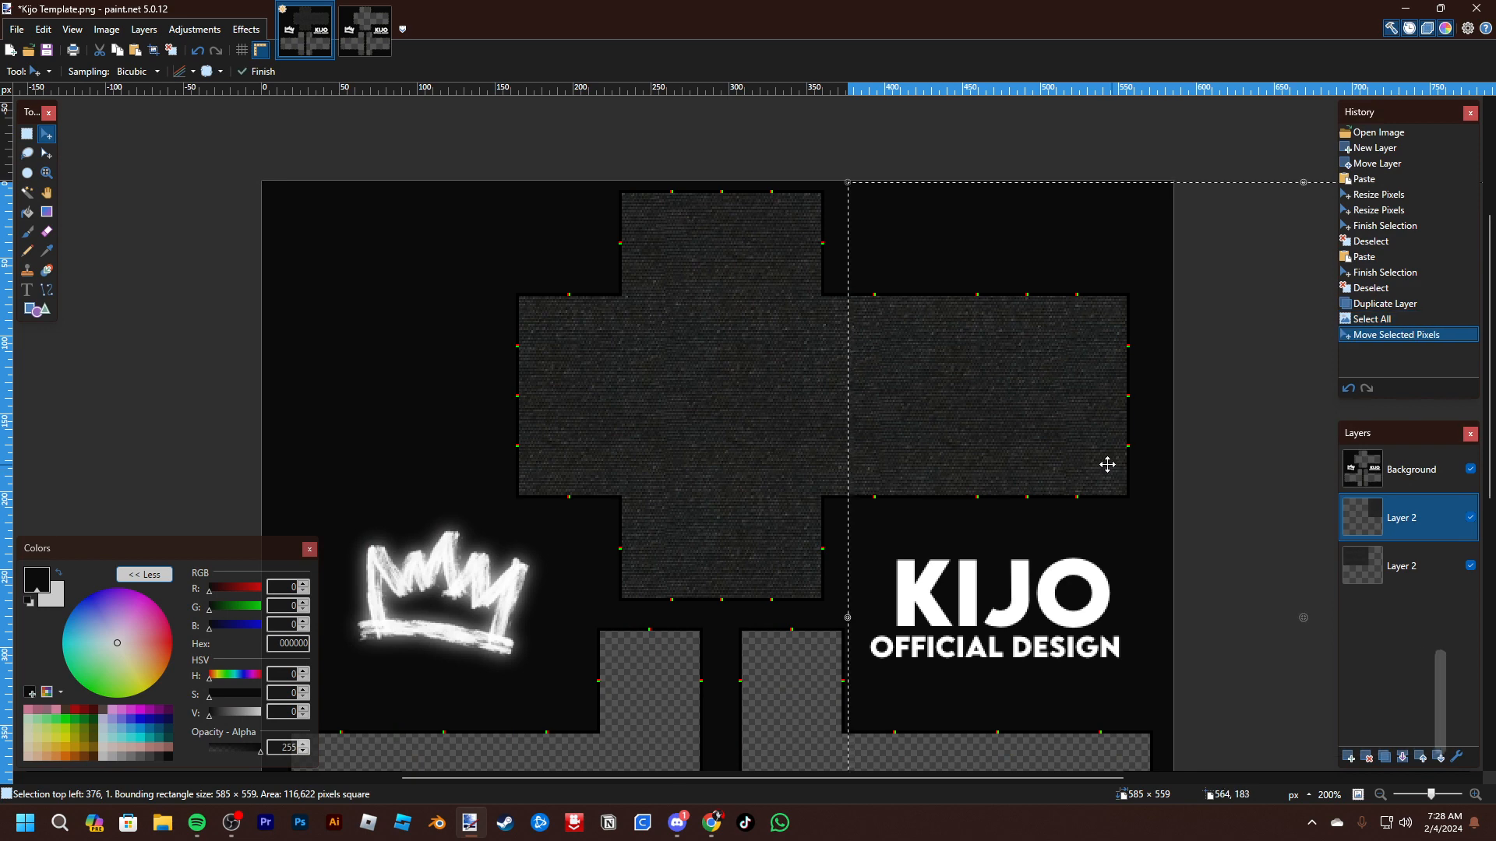
key(ctrl+d)
Merge the two texture layers into one and duplicate the merged layer
drag(961, 588, 943, 488)
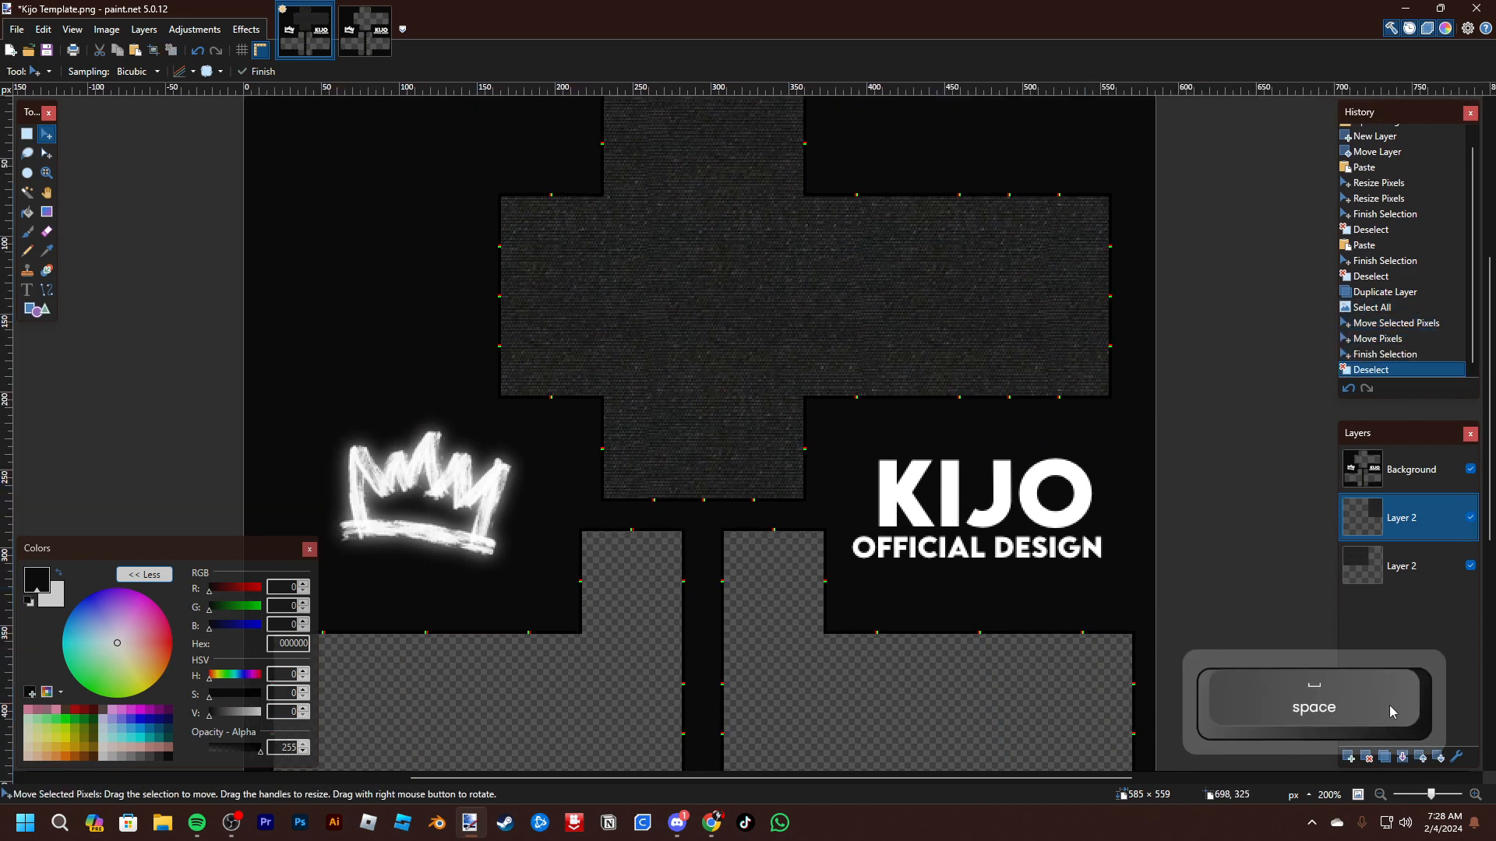
click(1400, 764)
click(1384, 757)
Move the duplicated texture straight down to cover both sleeve templates, then deselect it
drag(895, 647, 884, 483)
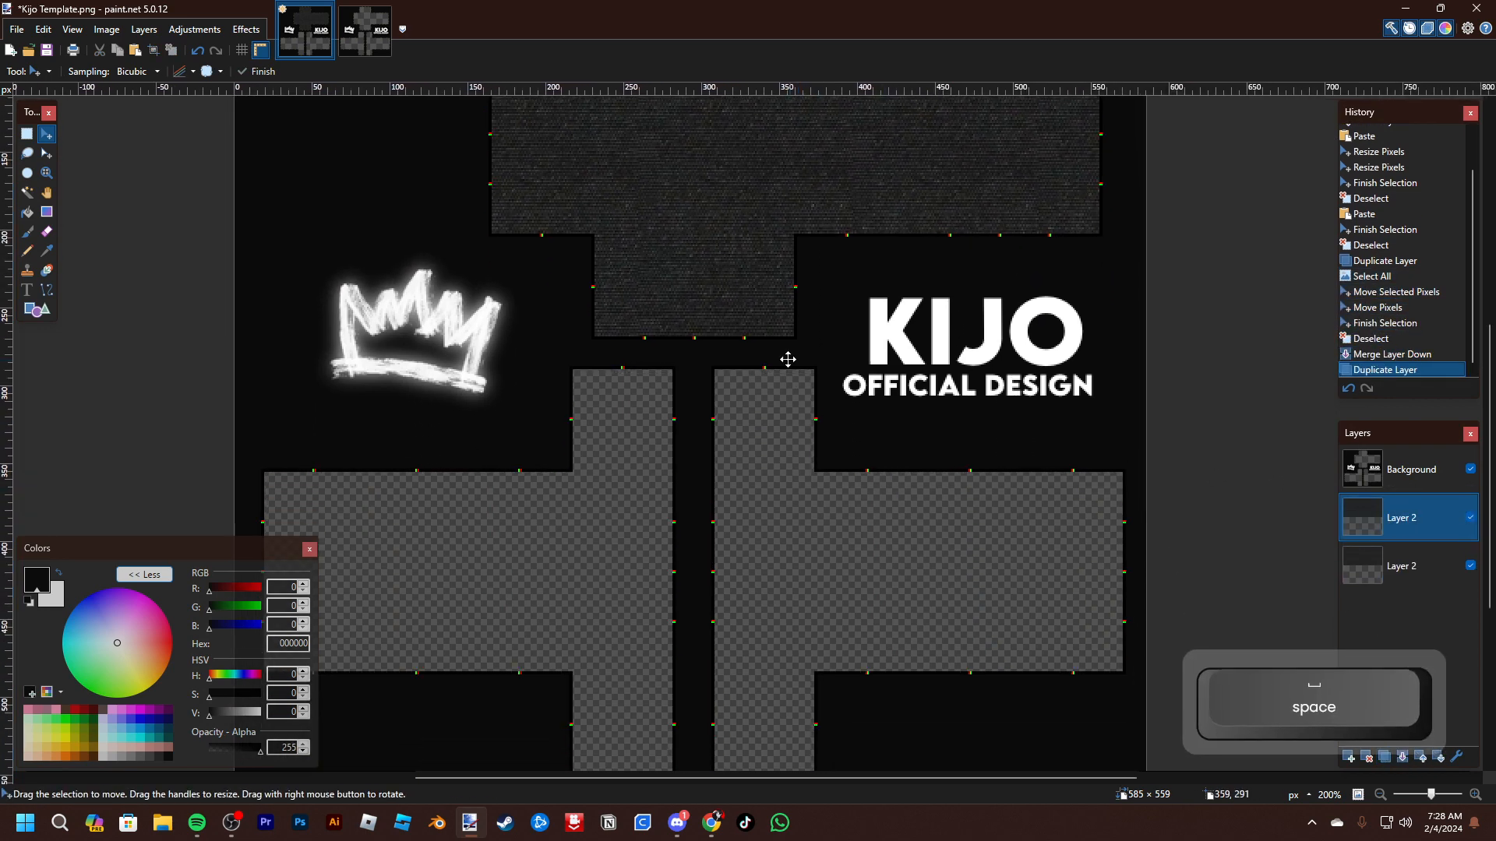
key(ctrl+a)
drag(787, 357, 787, 717)
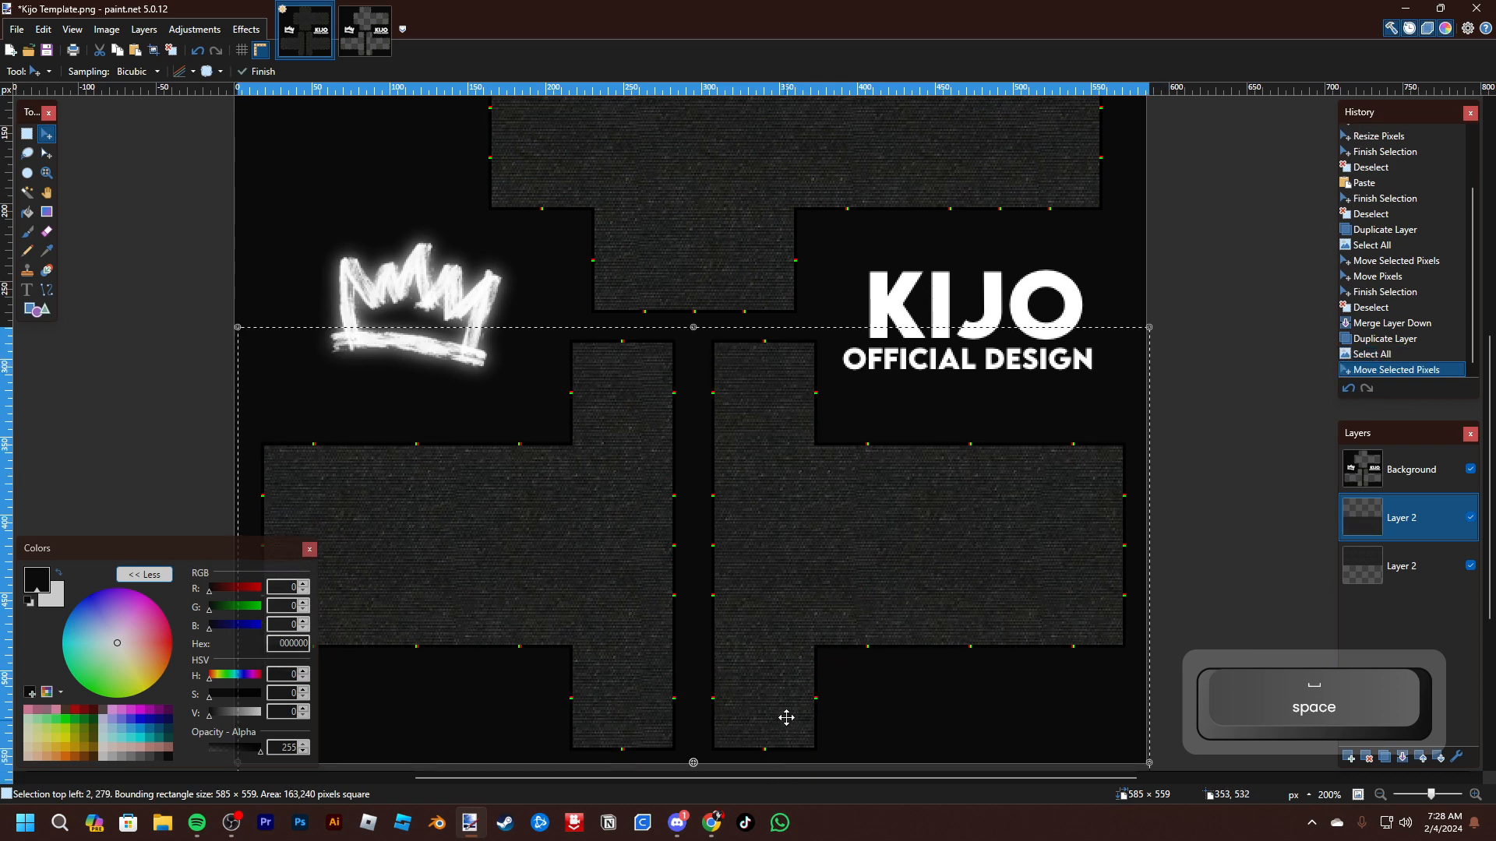
key(ctrl+d)
Check the fabric coverage over the whole template and merge the upper texture layer down into the lower one
drag(867, 404, 889, 635)
scroll(834, 410, up, 2)
drag(834, 410, 858, 476)
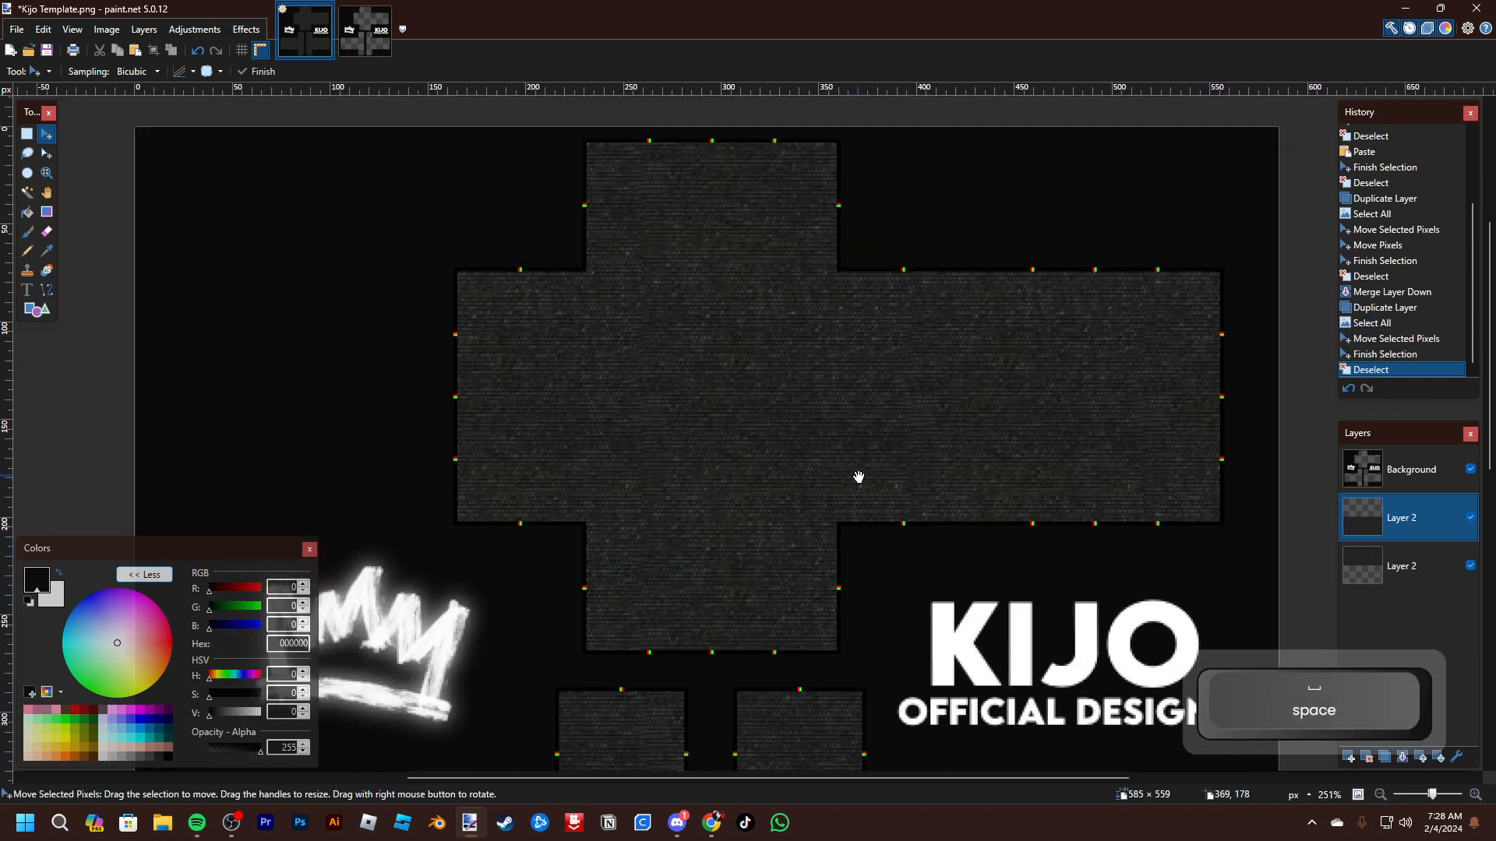
scroll(823, 461, down, 3)
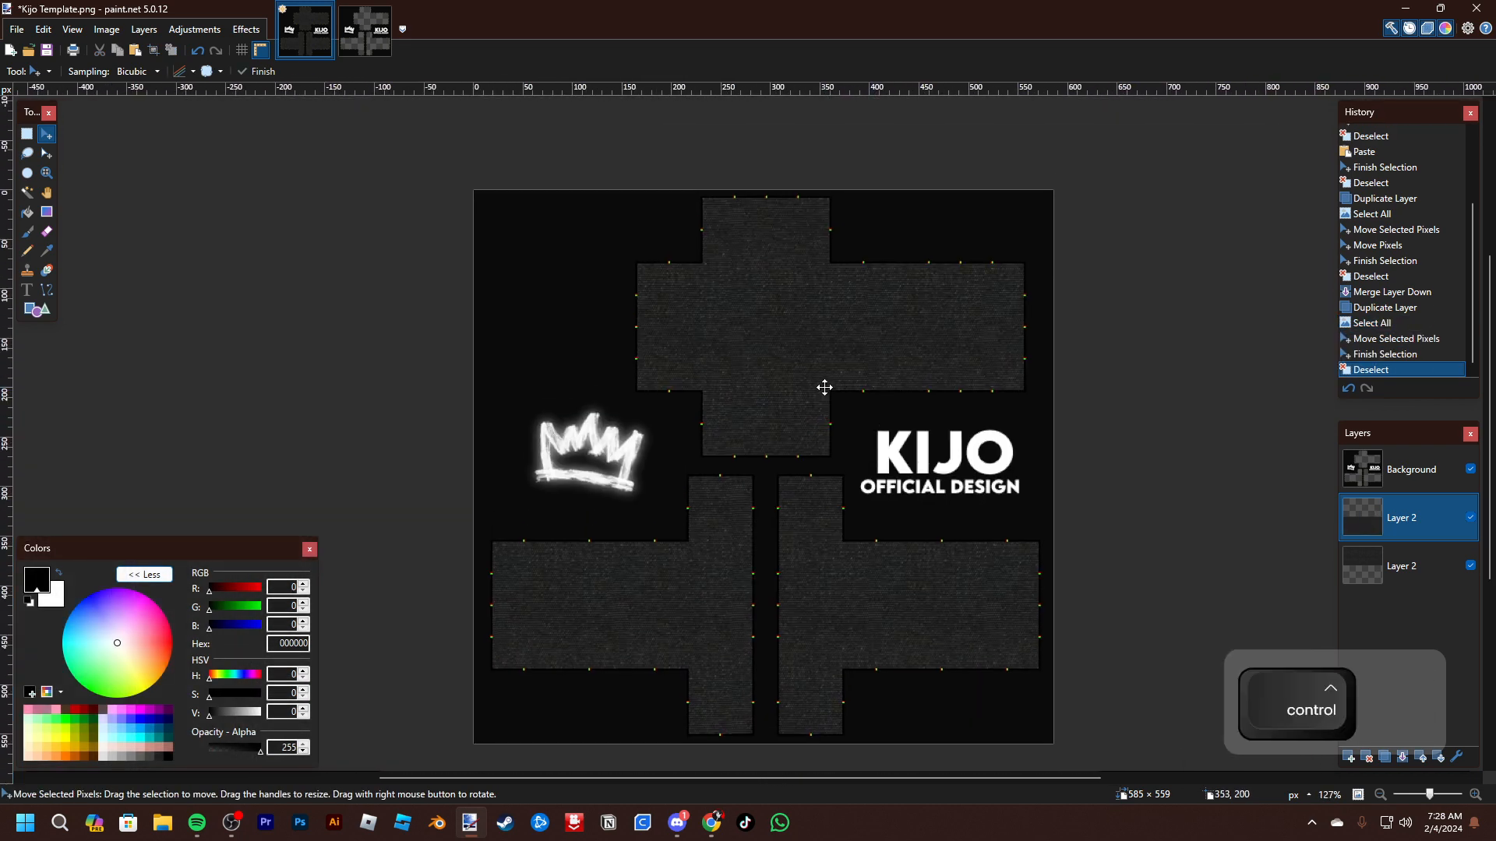
scroll(825, 388, up, 2)
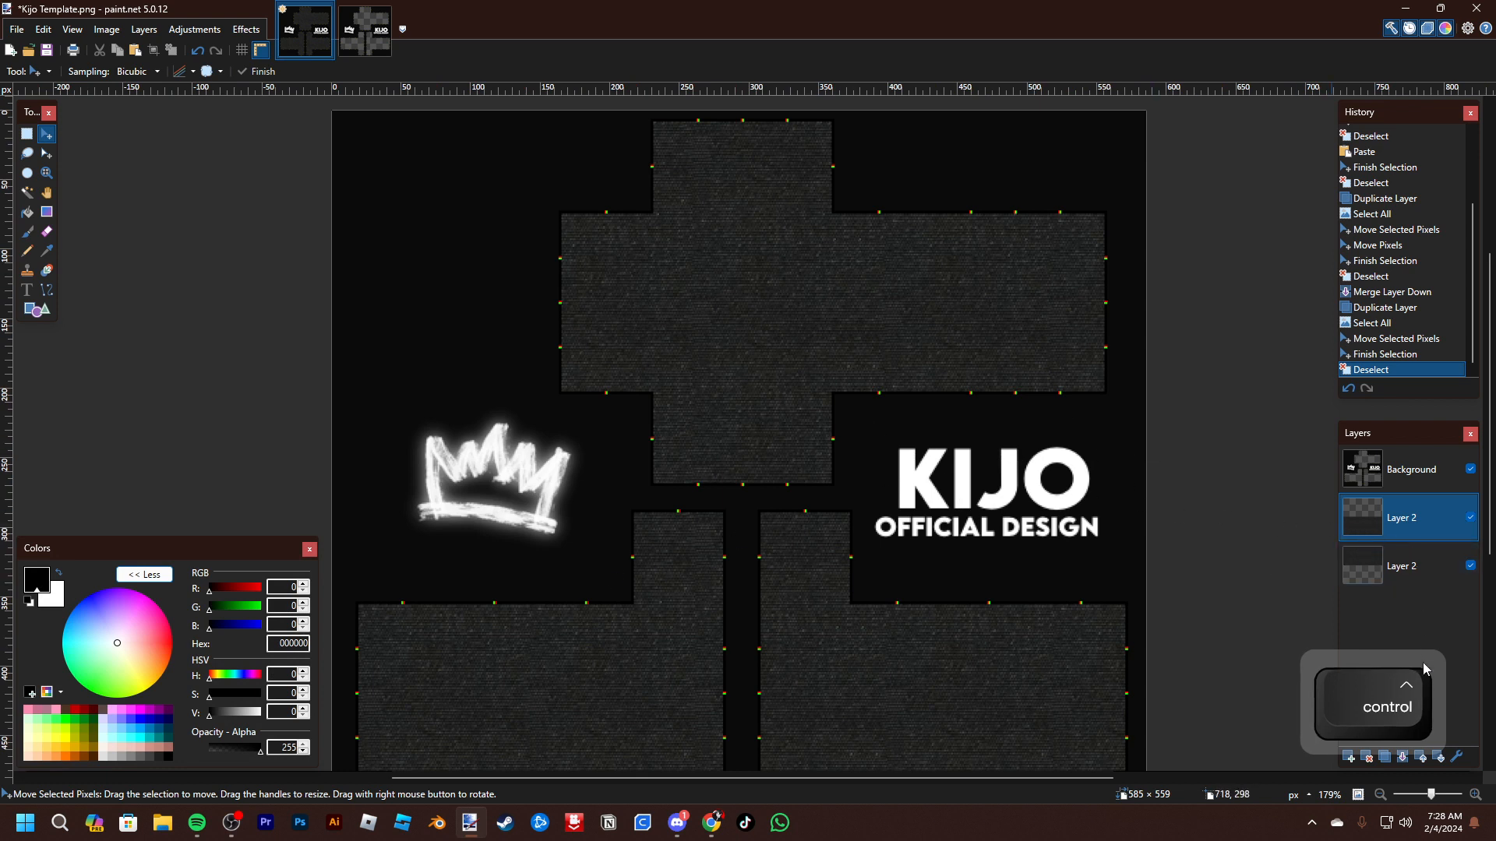
click(1403, 760)
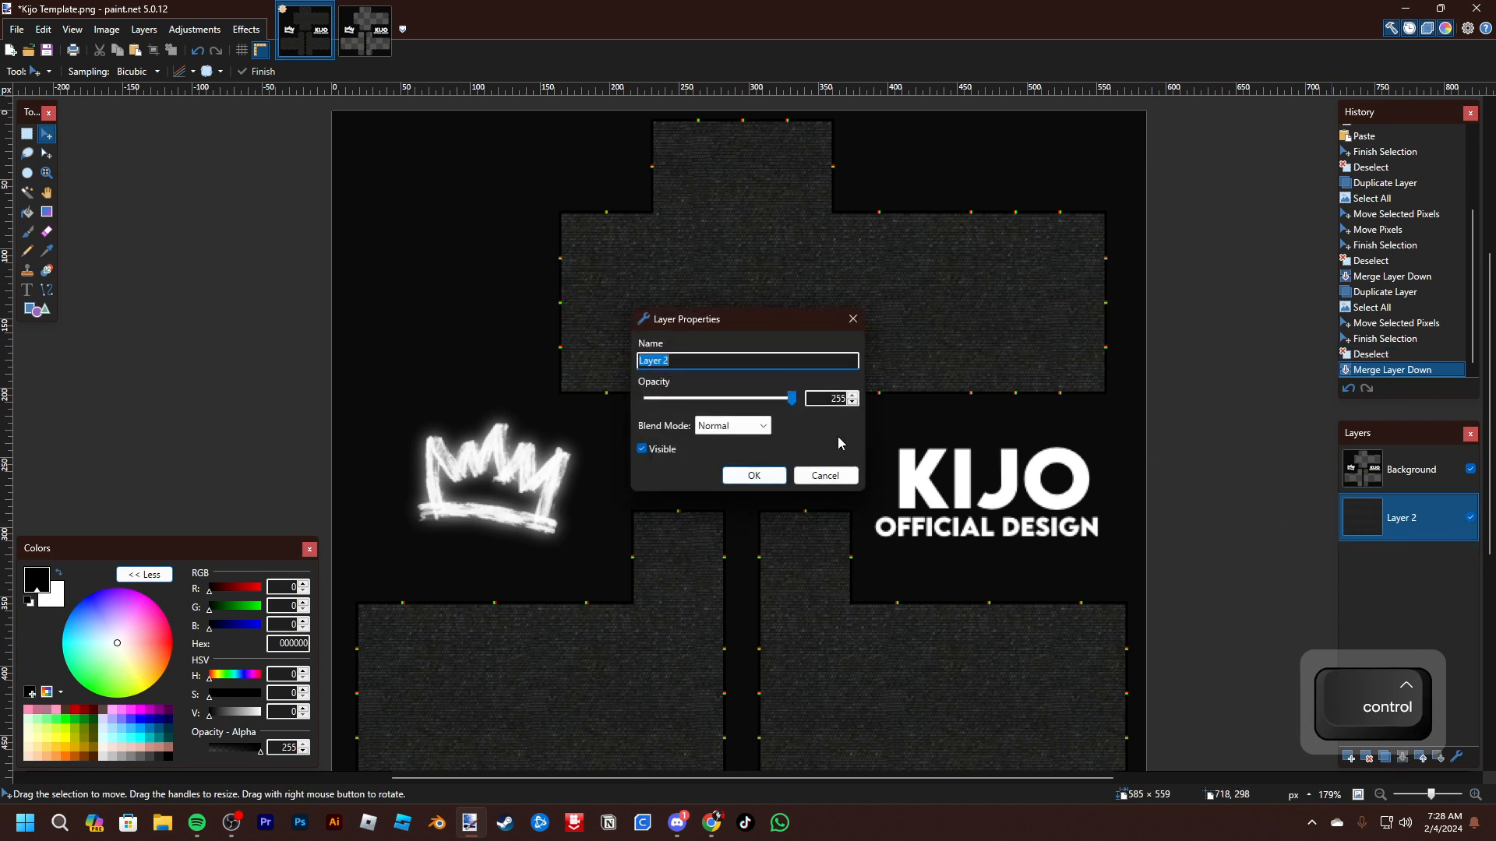
click(729, 426)
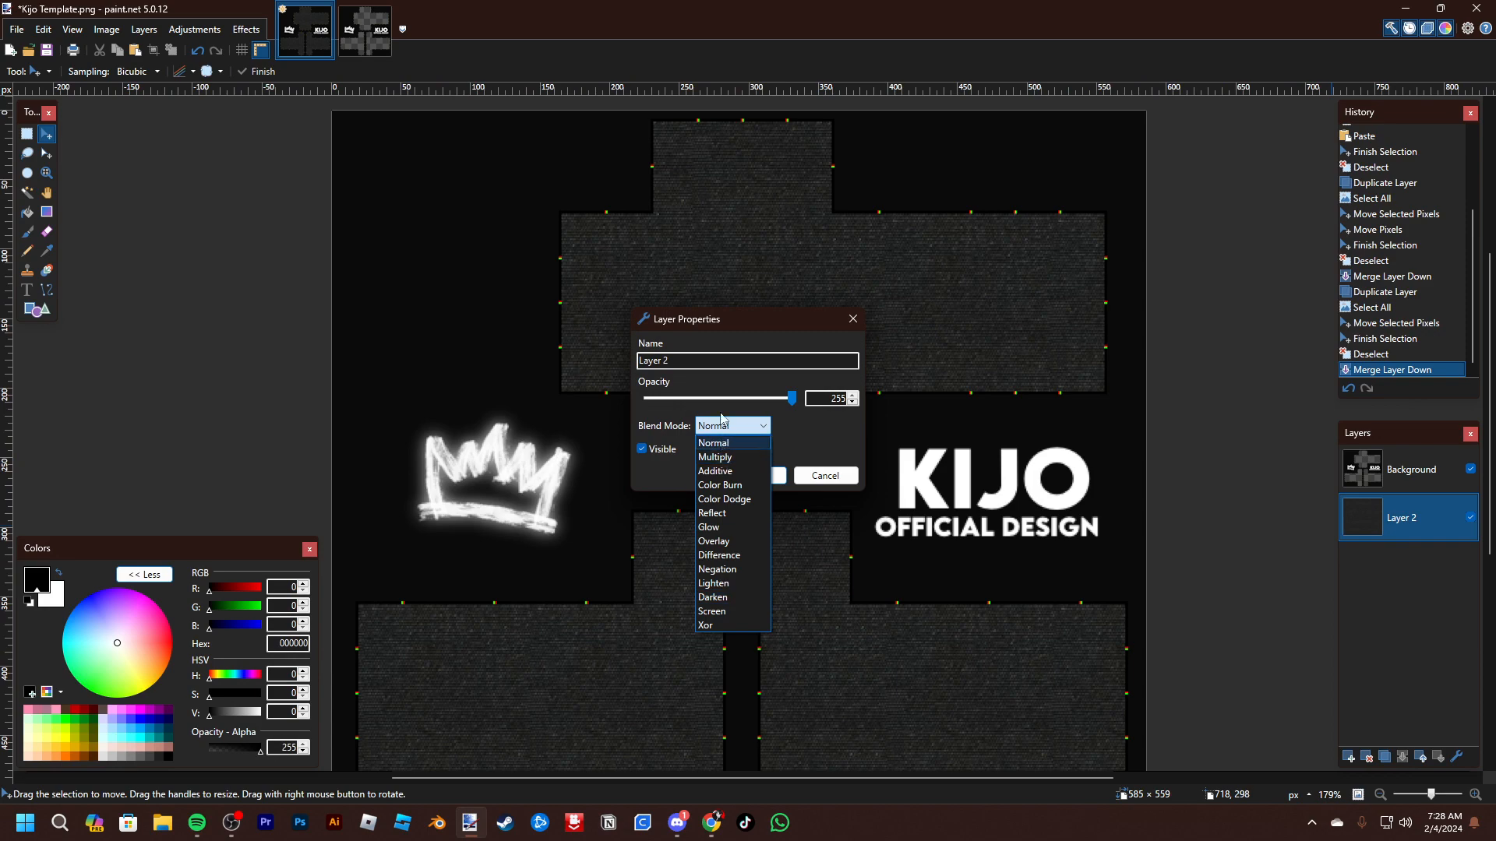
click(729, 427)
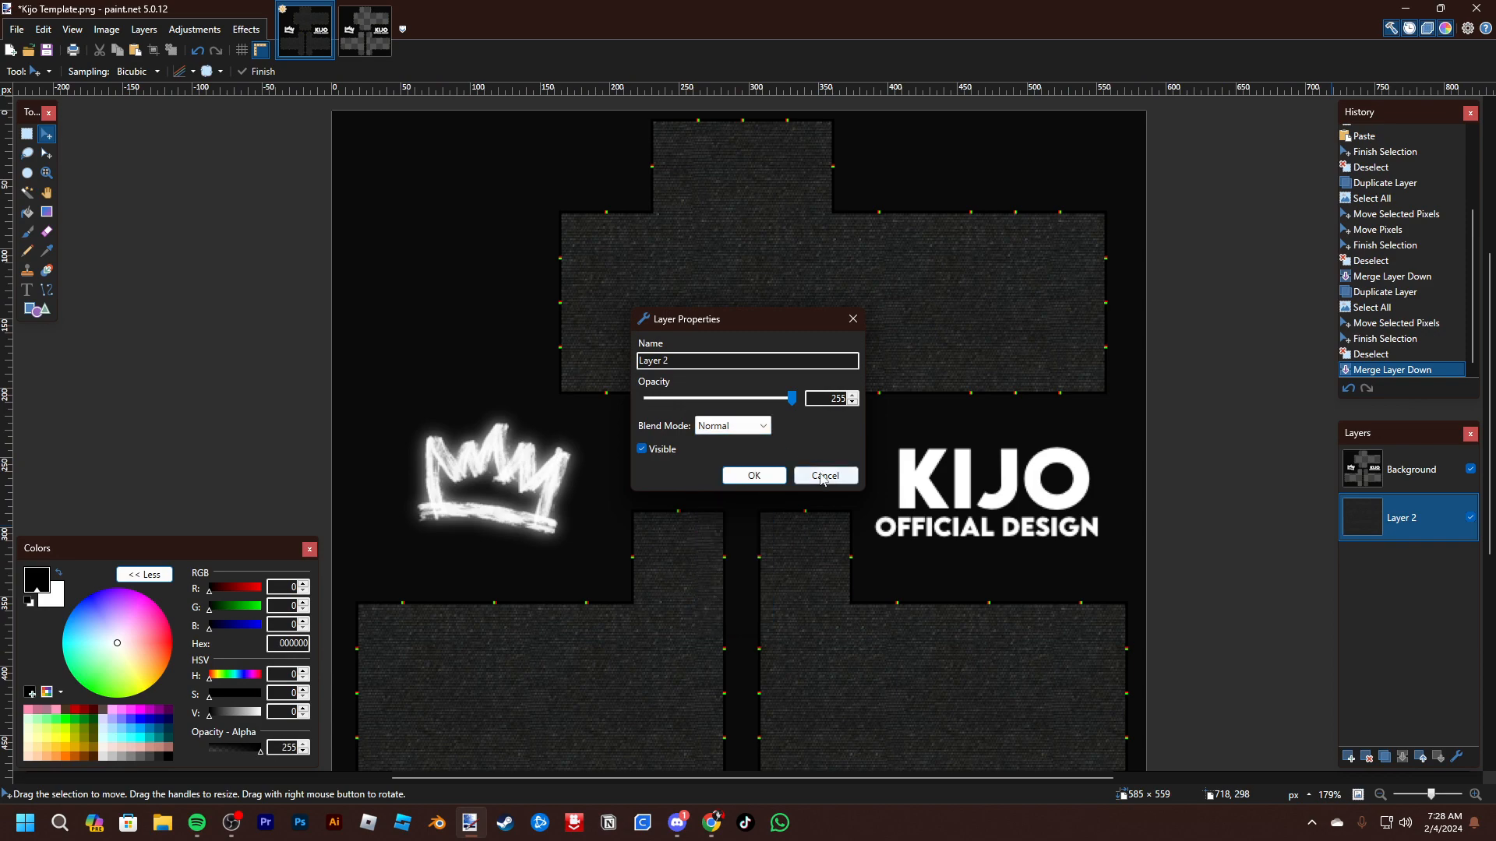
click(823, 477)
Switch to Chrome and search for "geometric pattern" in a new tab, showing the image results
key(alt+Tab)
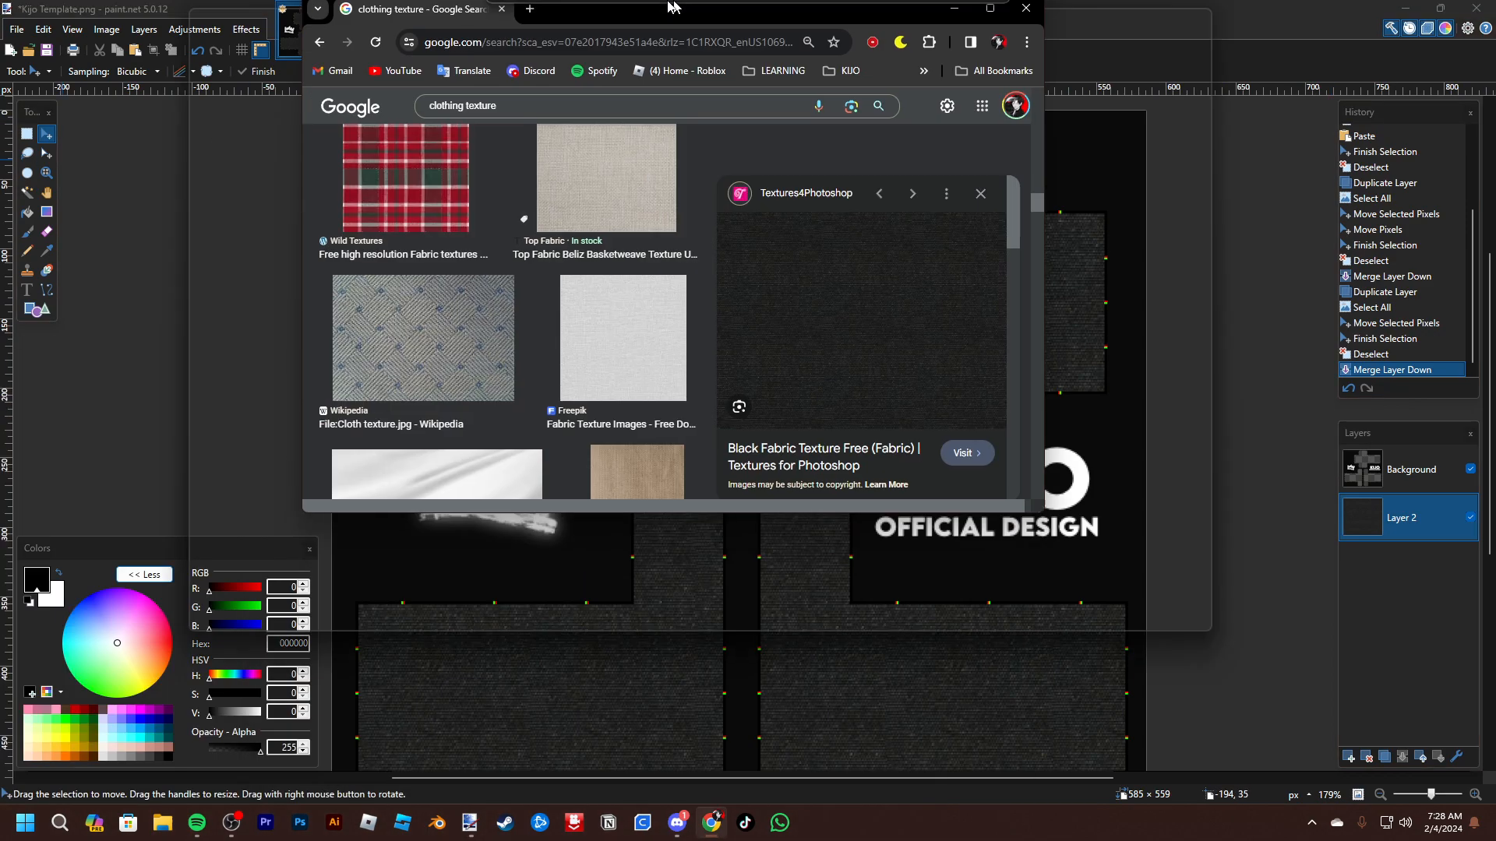
click(228, 16)
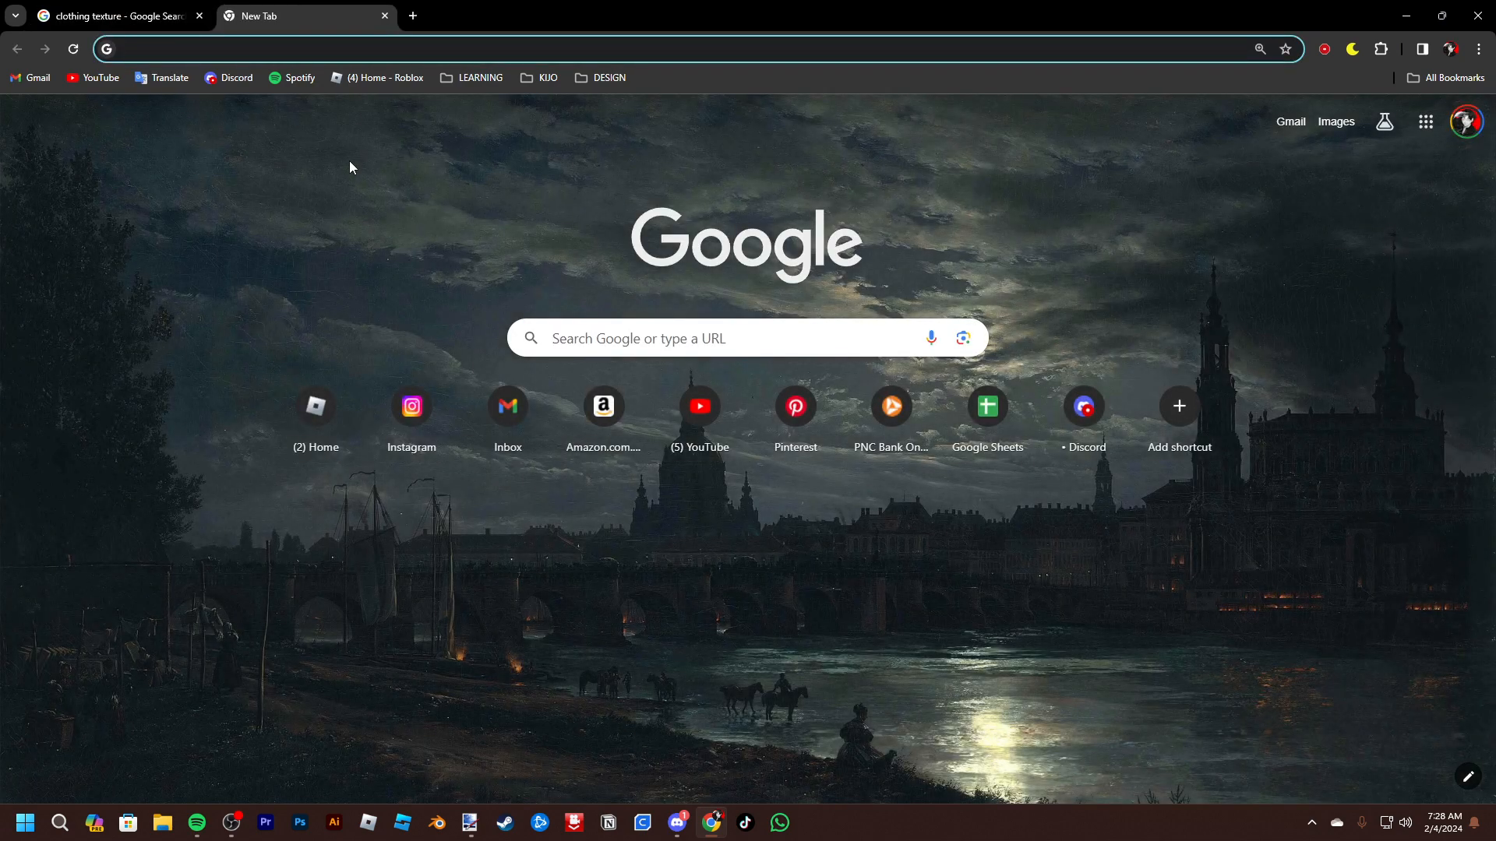
text(geometric )
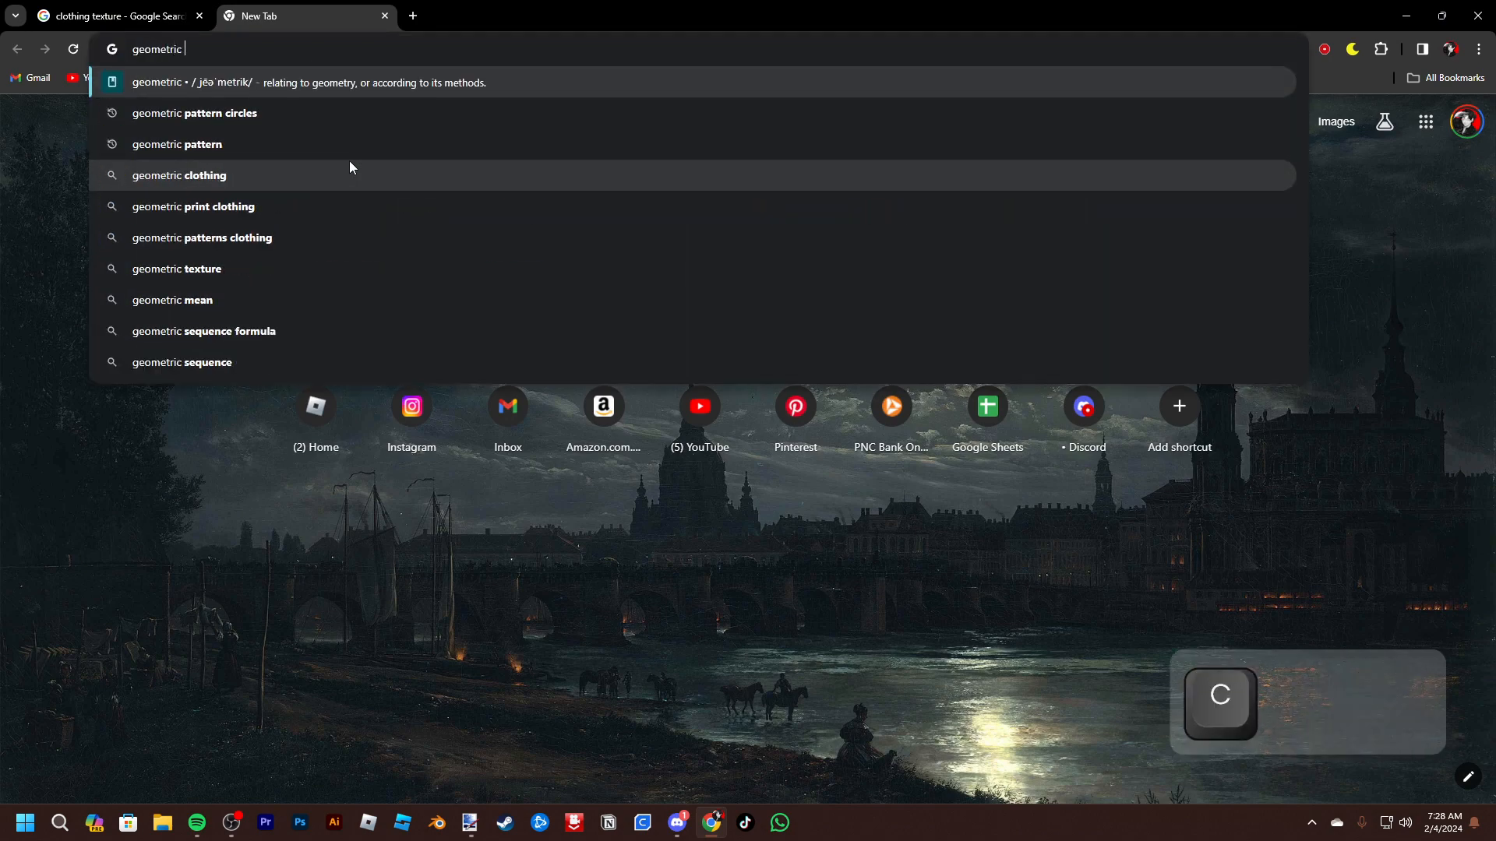
text(pattern)
key(Return)
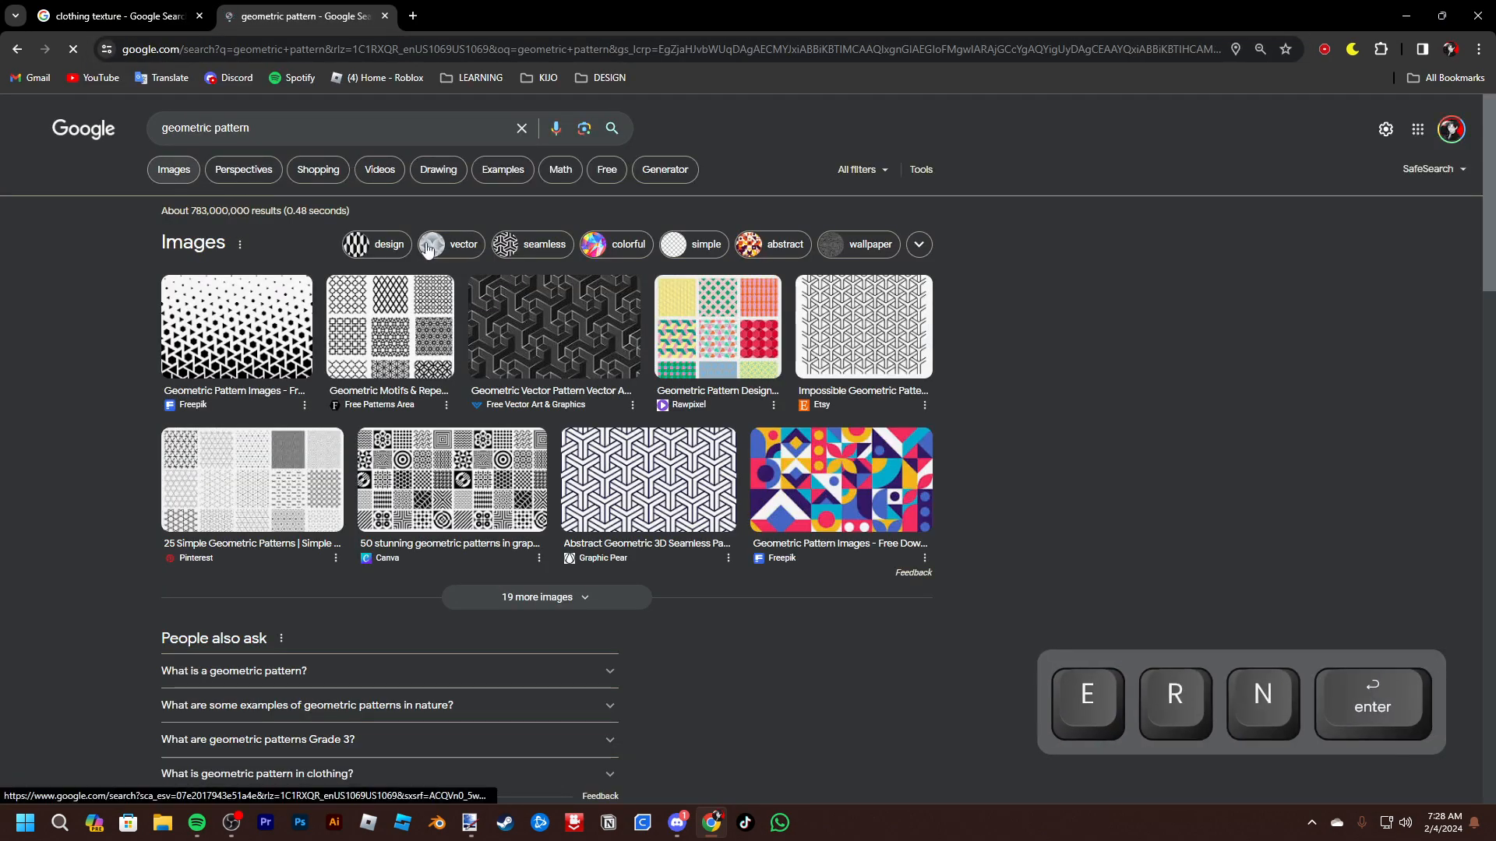
click(180, 168)
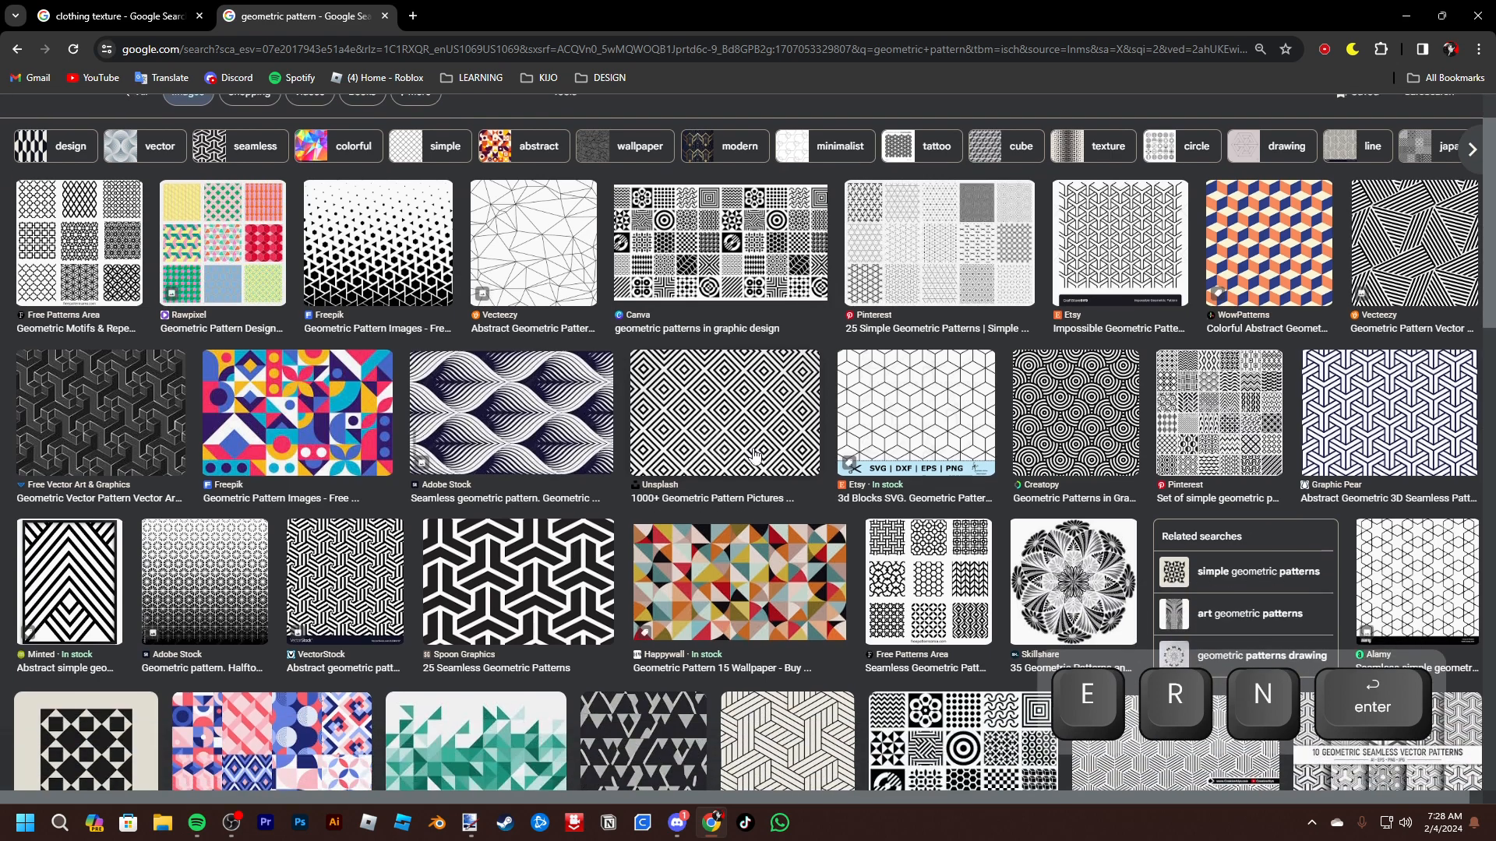
Find the black Dreamstime seamless pattern with white angular lines in the results and copy the image
scroll(753, 459, down, 1)
scroll(753, 409, down, 4)
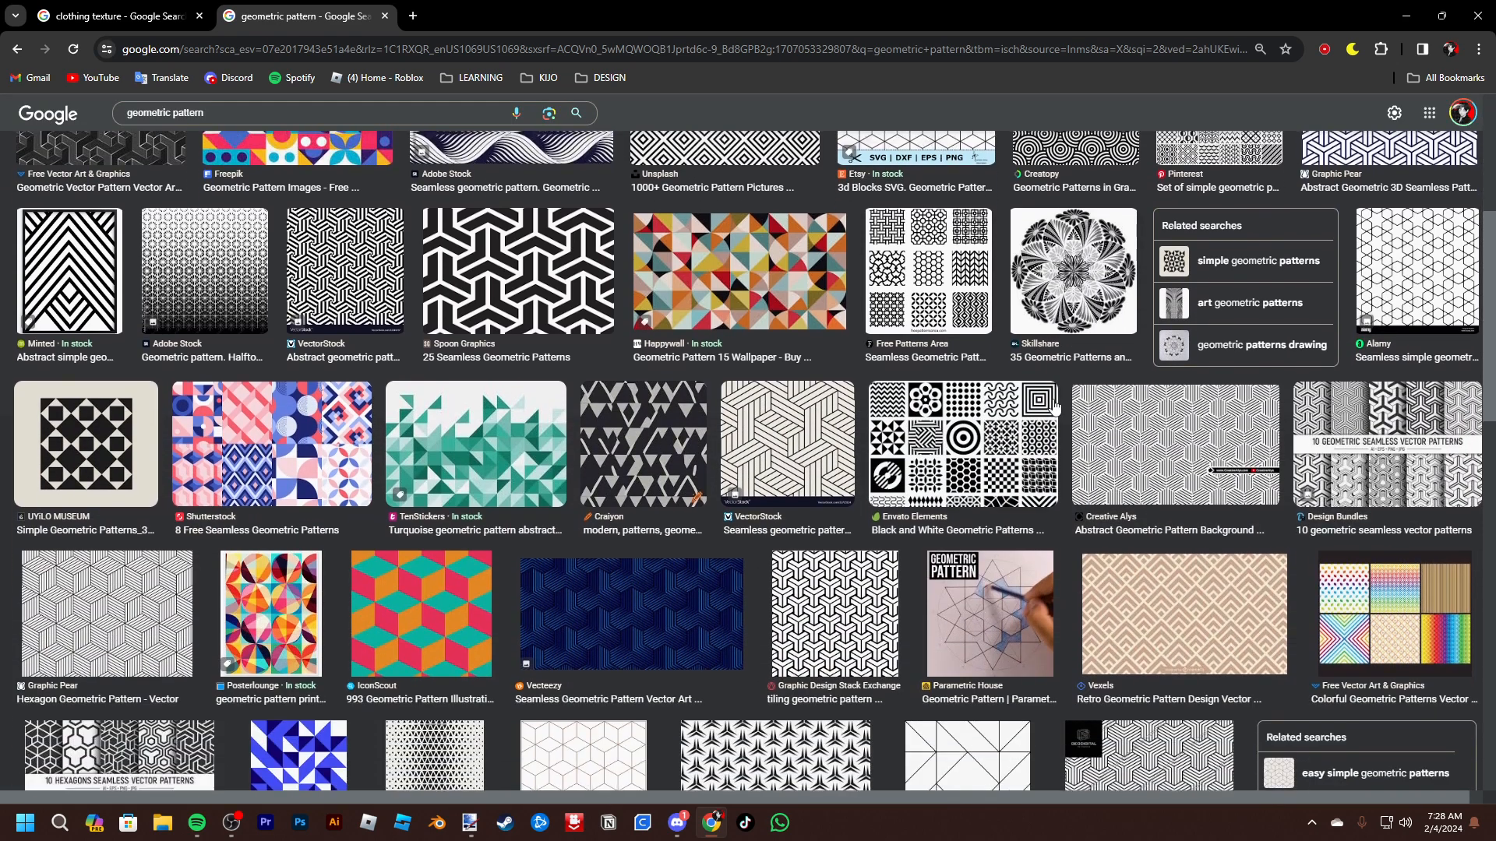
scroll(709, 571, down, 4)
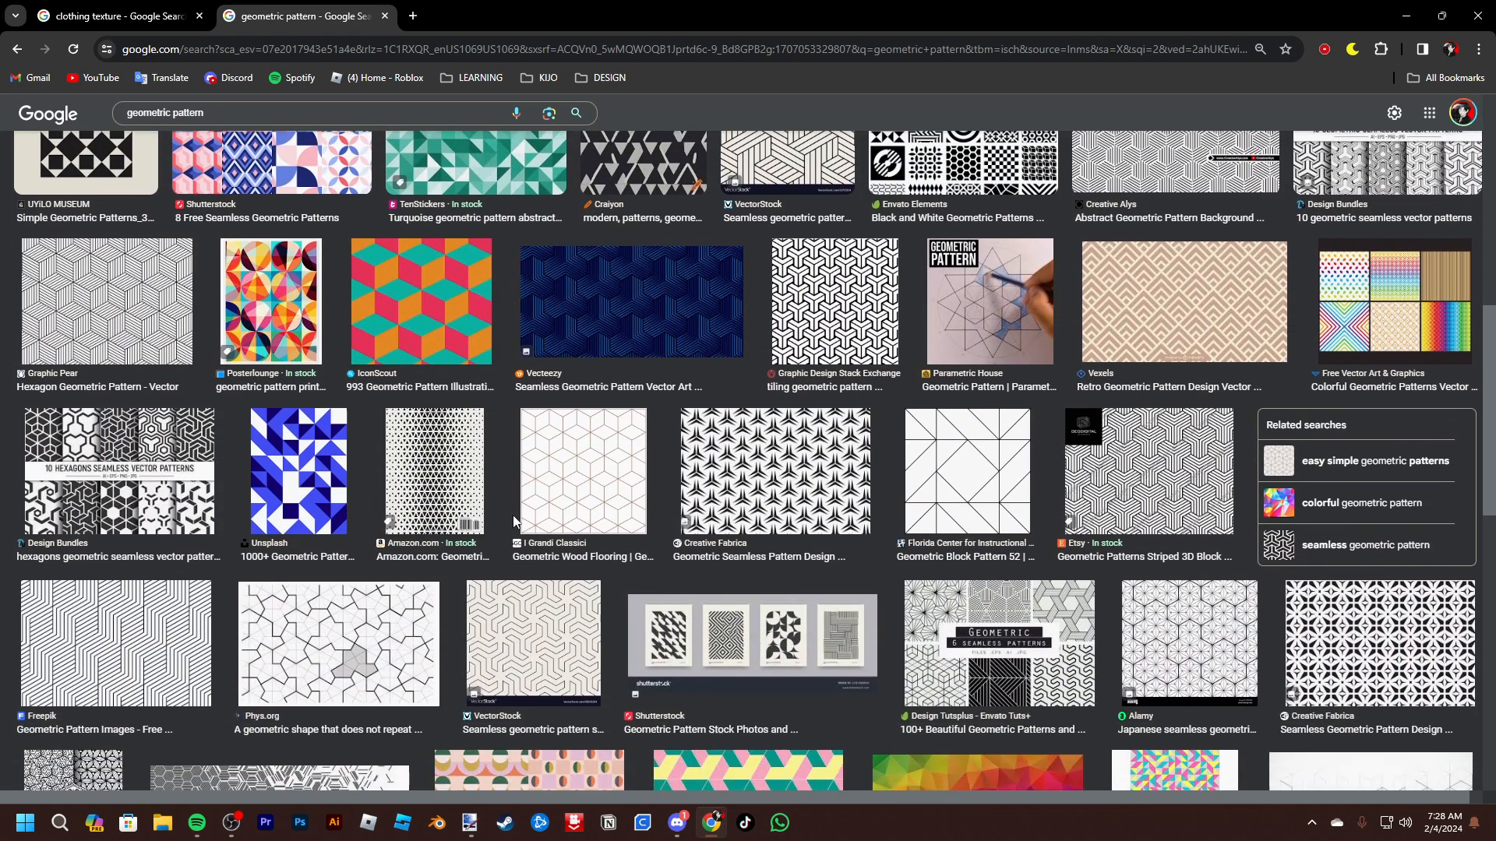
scroll(858, 485, down, 1)
scroll(669, 543, down, 3)
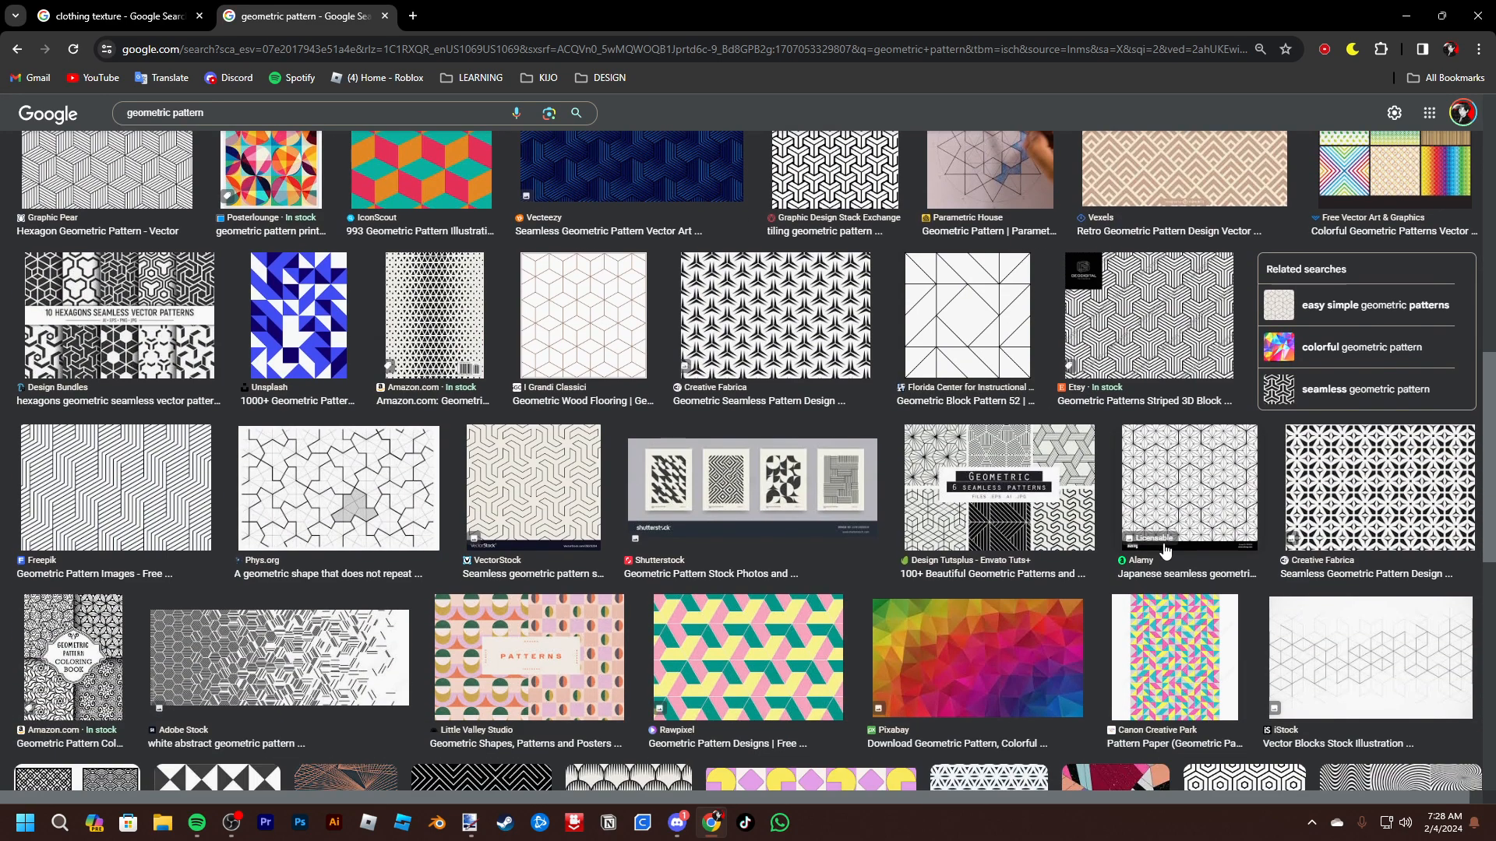
scroll(668, 543, down, 1)
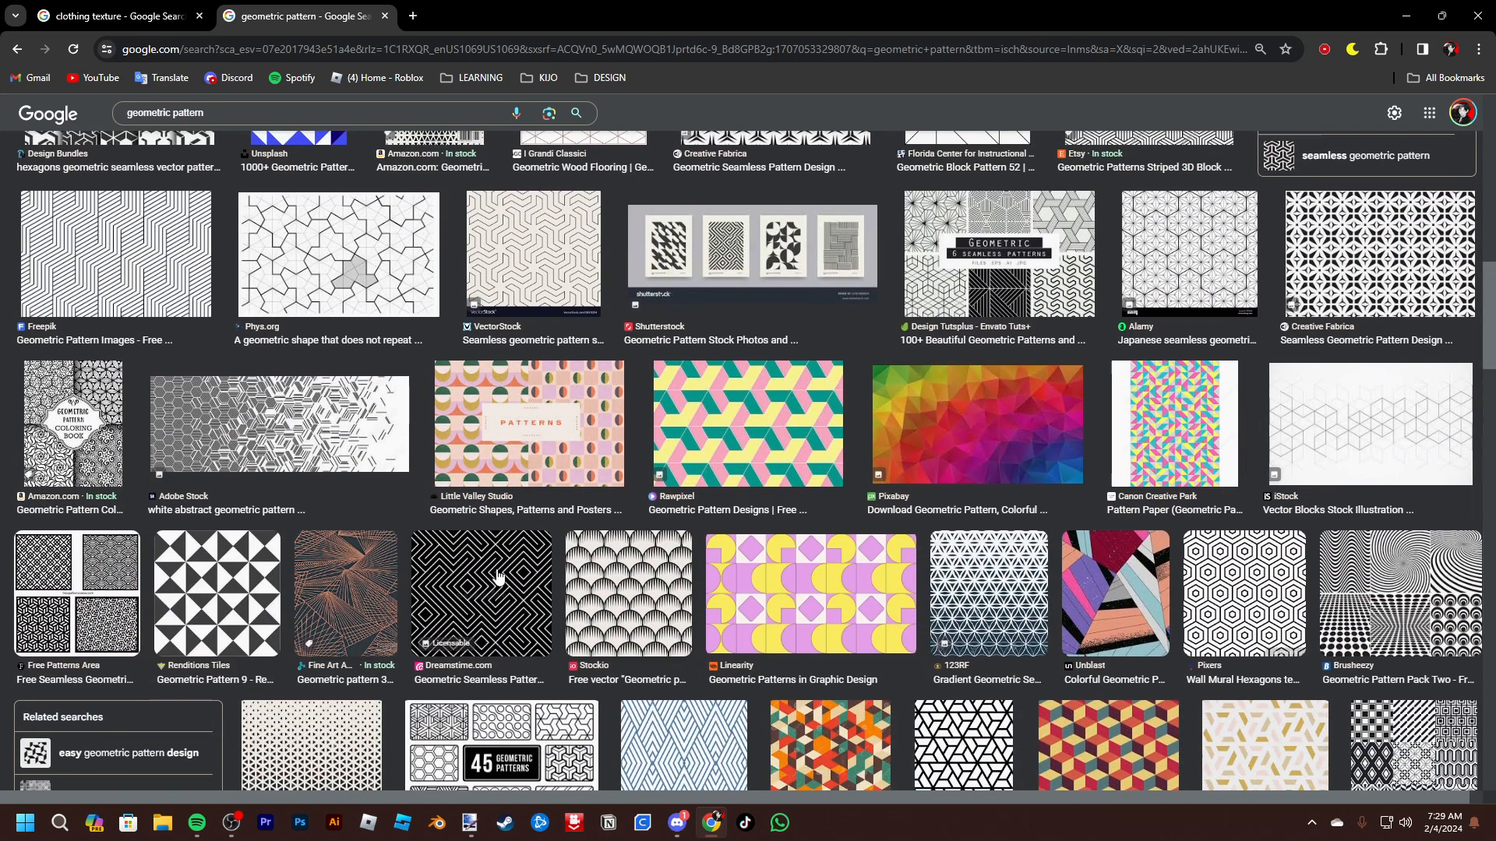
scroll(499, 576, down, 1)
click(491, 511)
right_click(1091, 448)
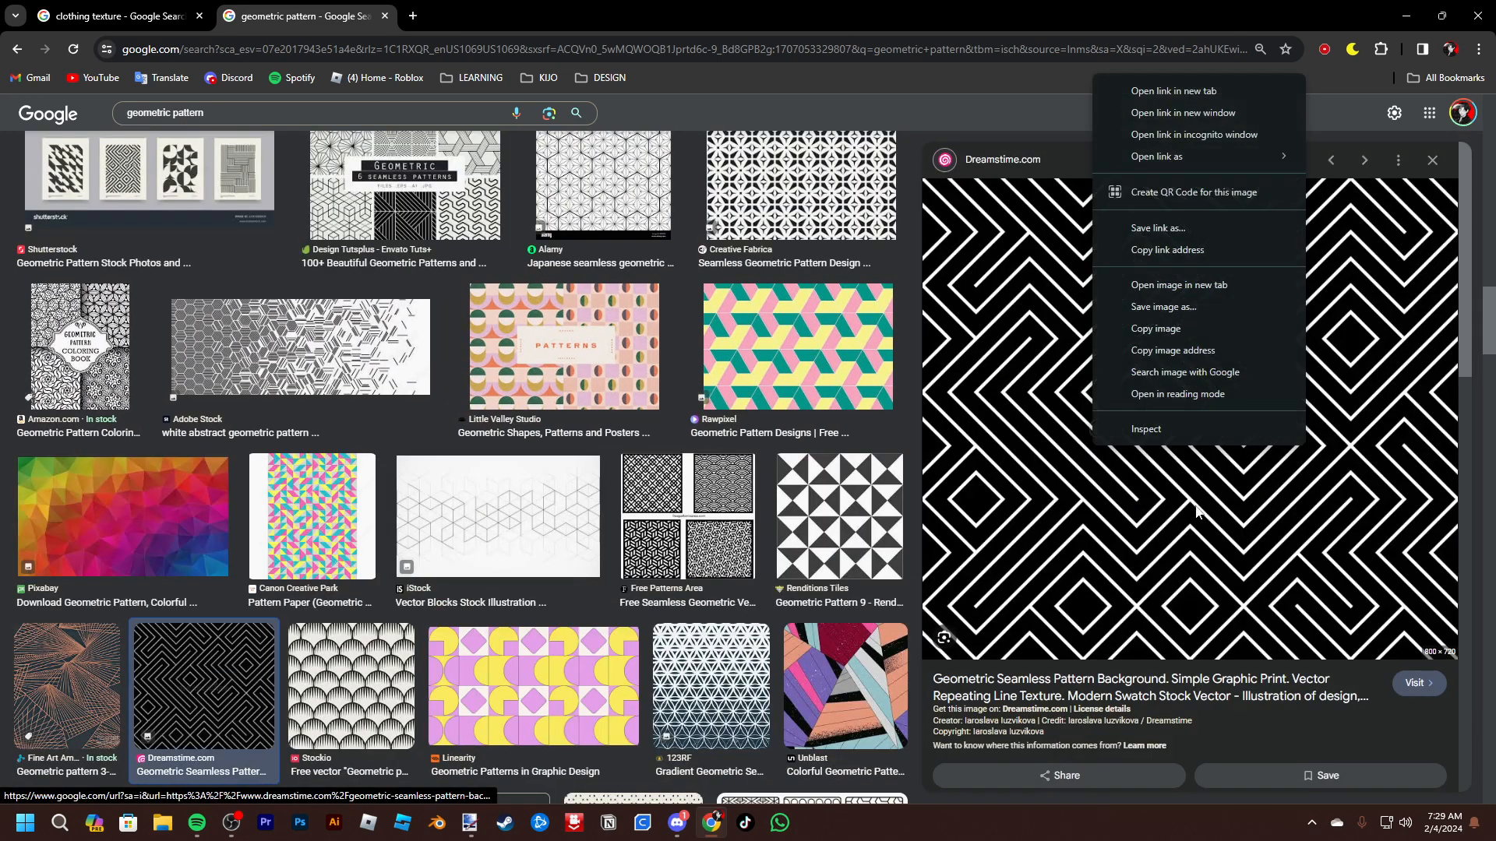
click(1161, 328)
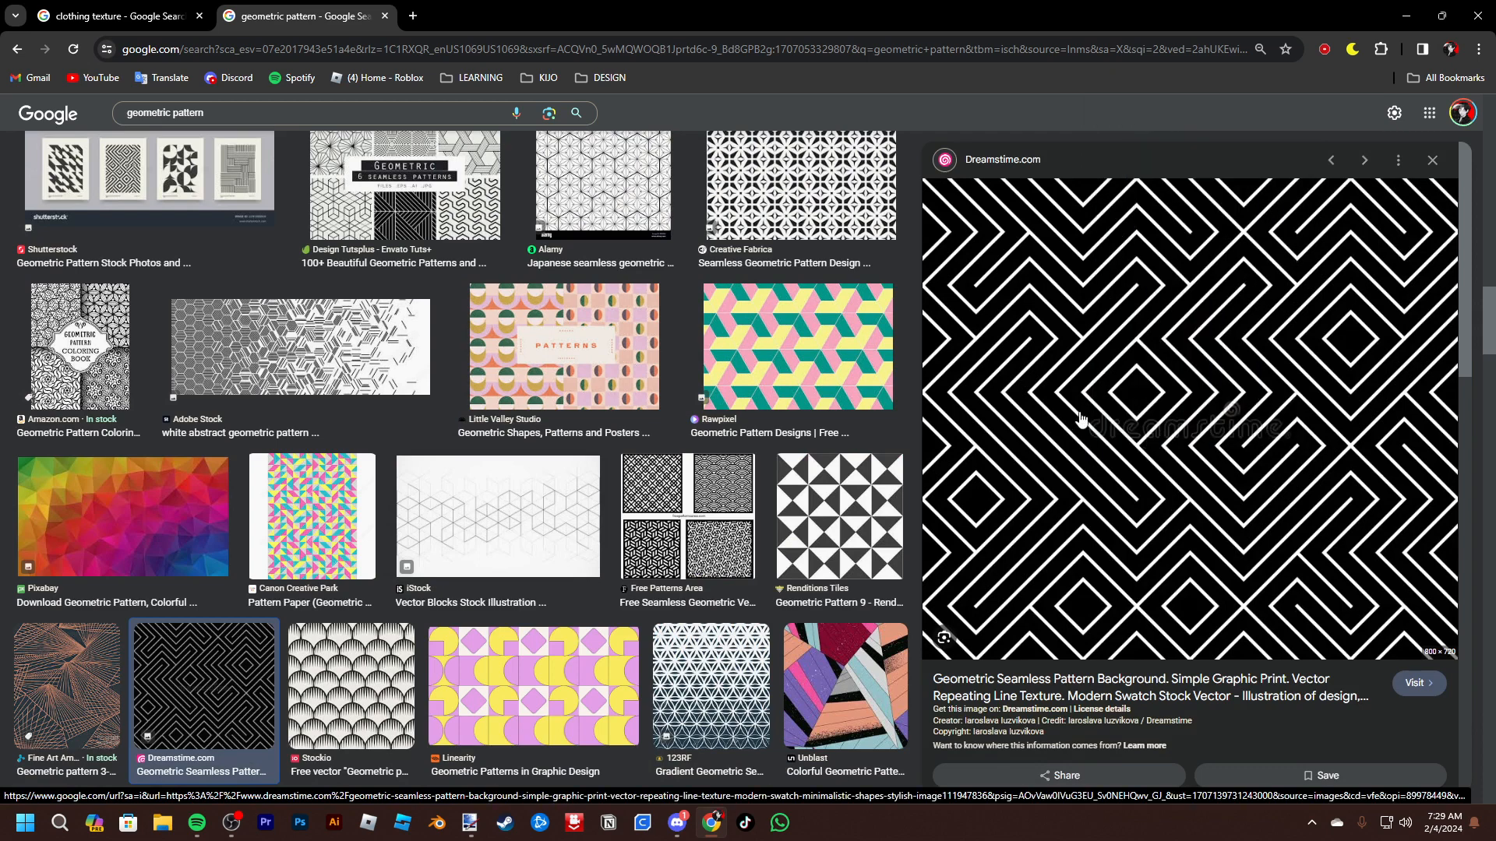
In paint.net's second Kijo Template image, add a layer below Background and paste the geometric pattern, keeping the canvas size
key(alt+Tab)
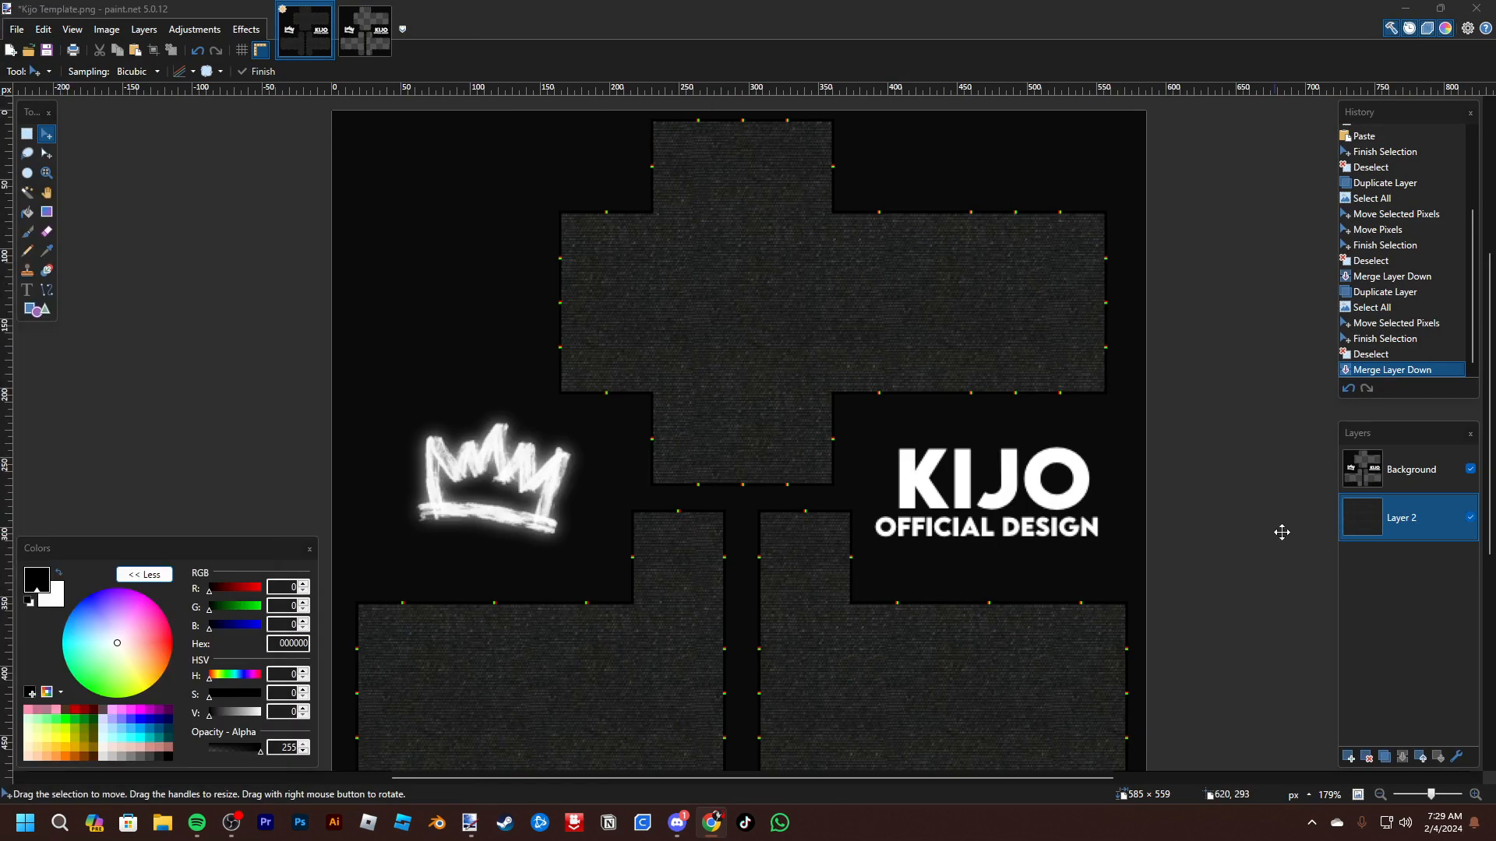
click(1398, 539)
click(366, 31)
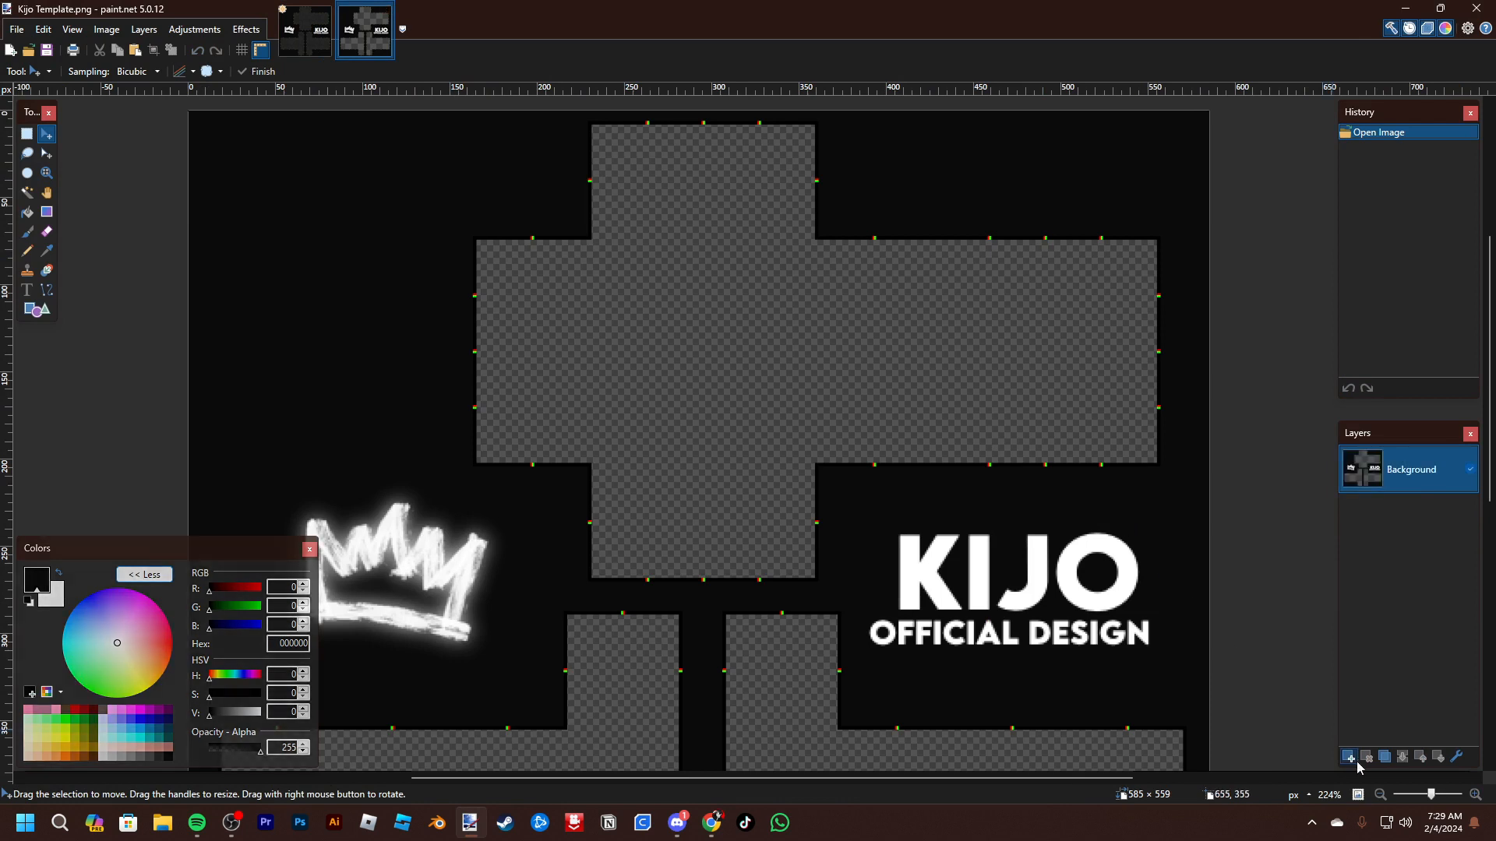
key(ctrl+v)
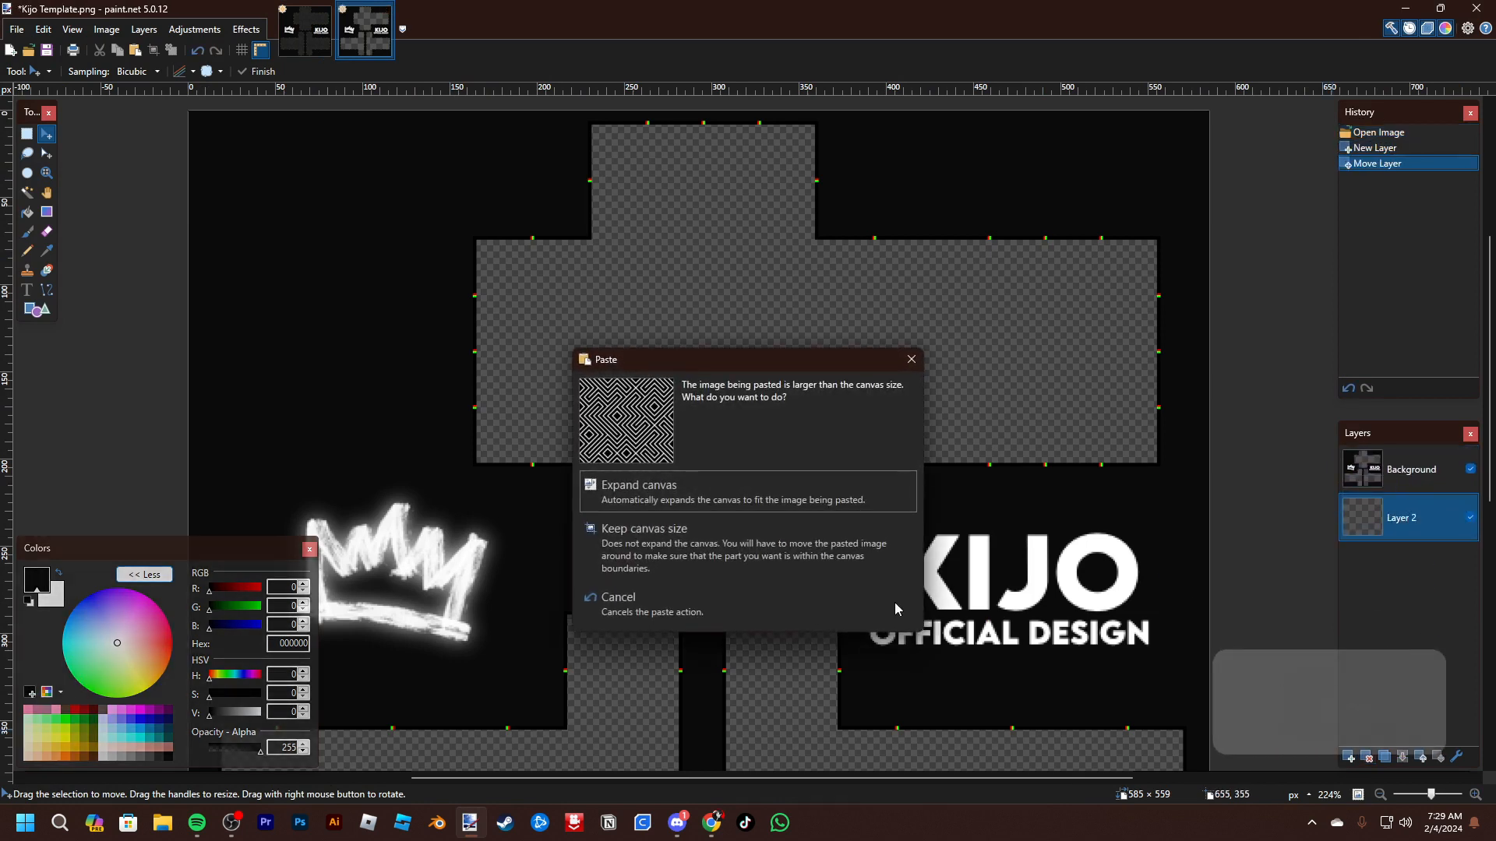
click(759, 556)
Scale the pasted geometric pattern down to about 156 × 141 px and place it over the left end of the torso section
scroll(993, 587, down, 6)
drag(1060, 583, 1056, 582)
key(space)
drag(927, 476, 650, 286)
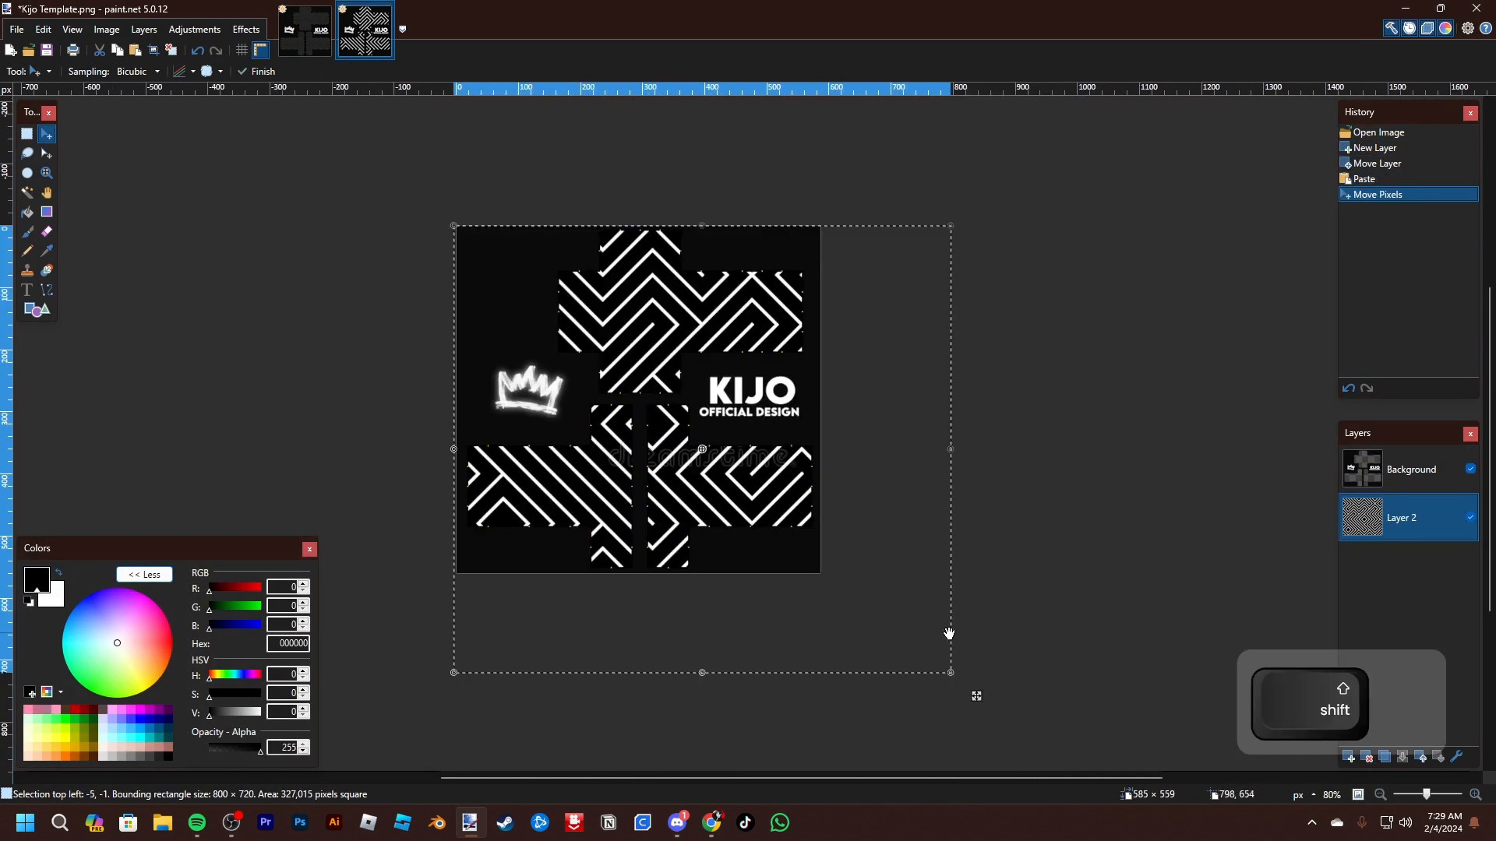
drag(949, 676, 808, 504)
scroll(534, 296, up, 8)
key(space)
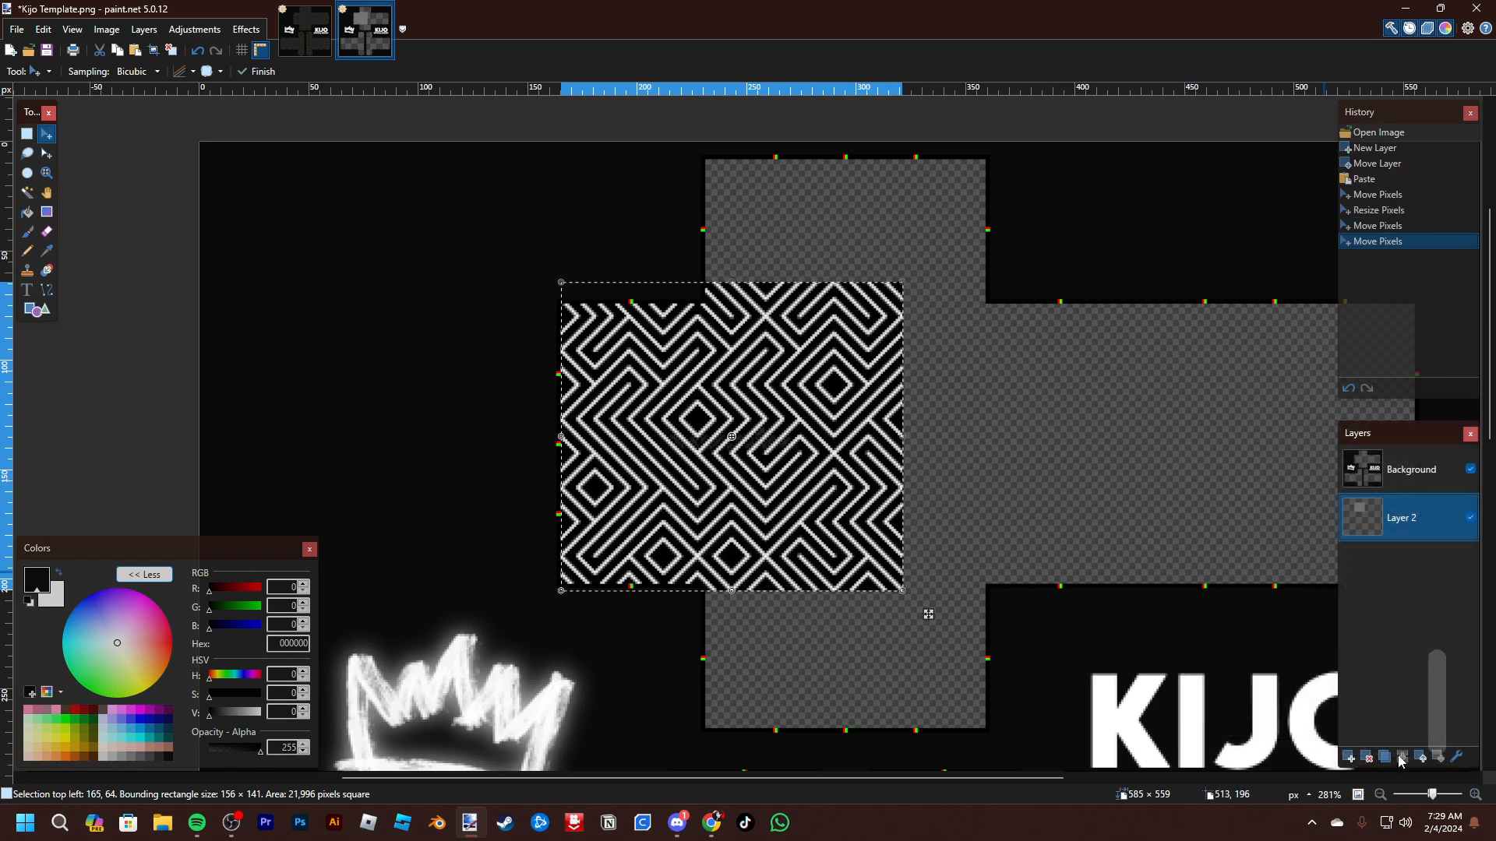
Extend the pattern rightward across the whole torso row with duplicated, offset layer copies, merging each copy down
drag(793, 498, 933, 477)
key(ctrl+d)
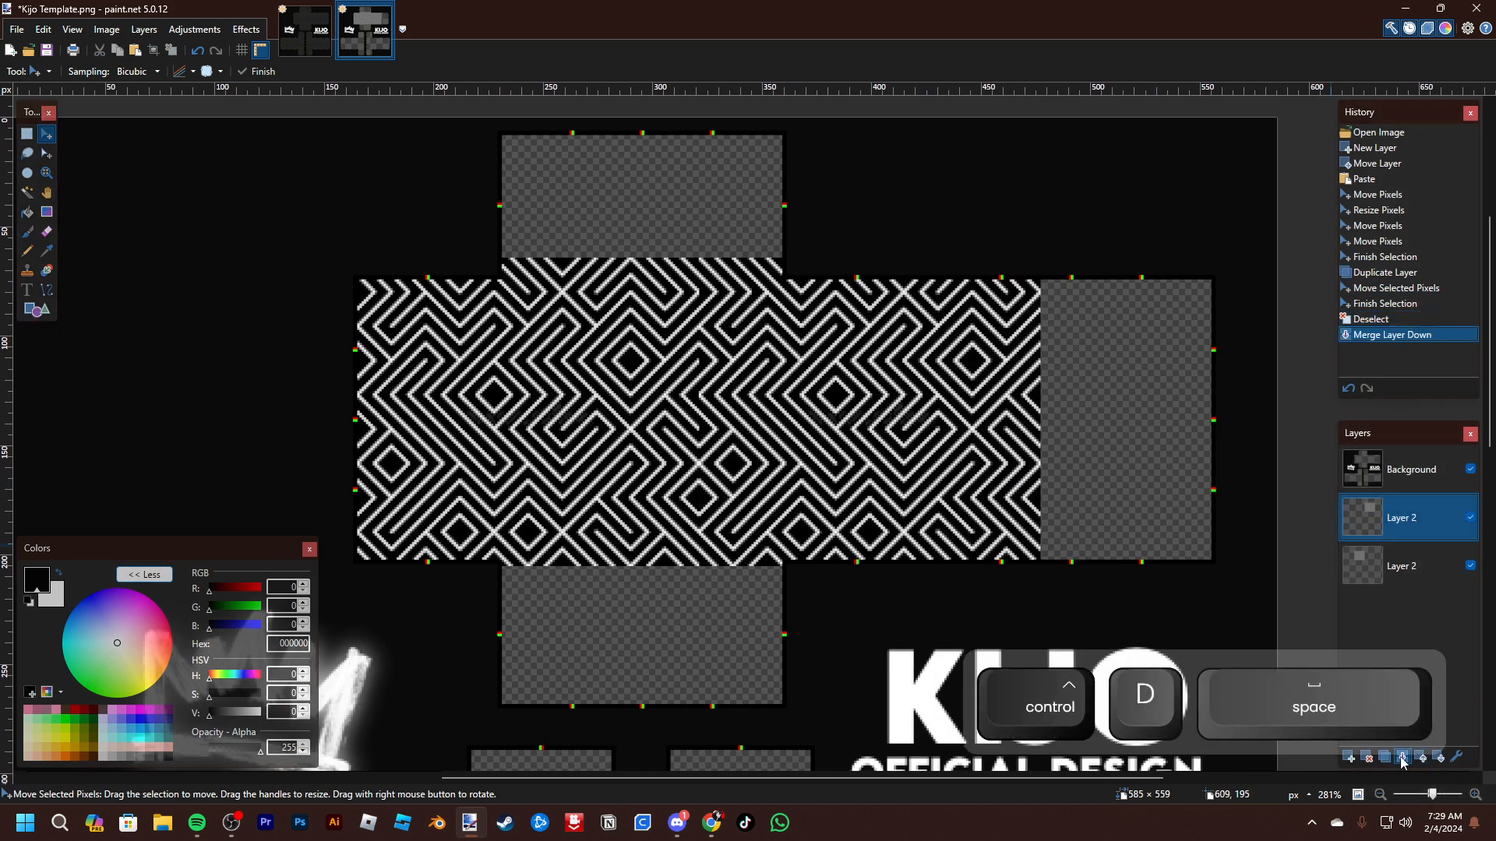
drag(550, 457, 1382, 484)
key(ctrl+d)
click(1404, 757)
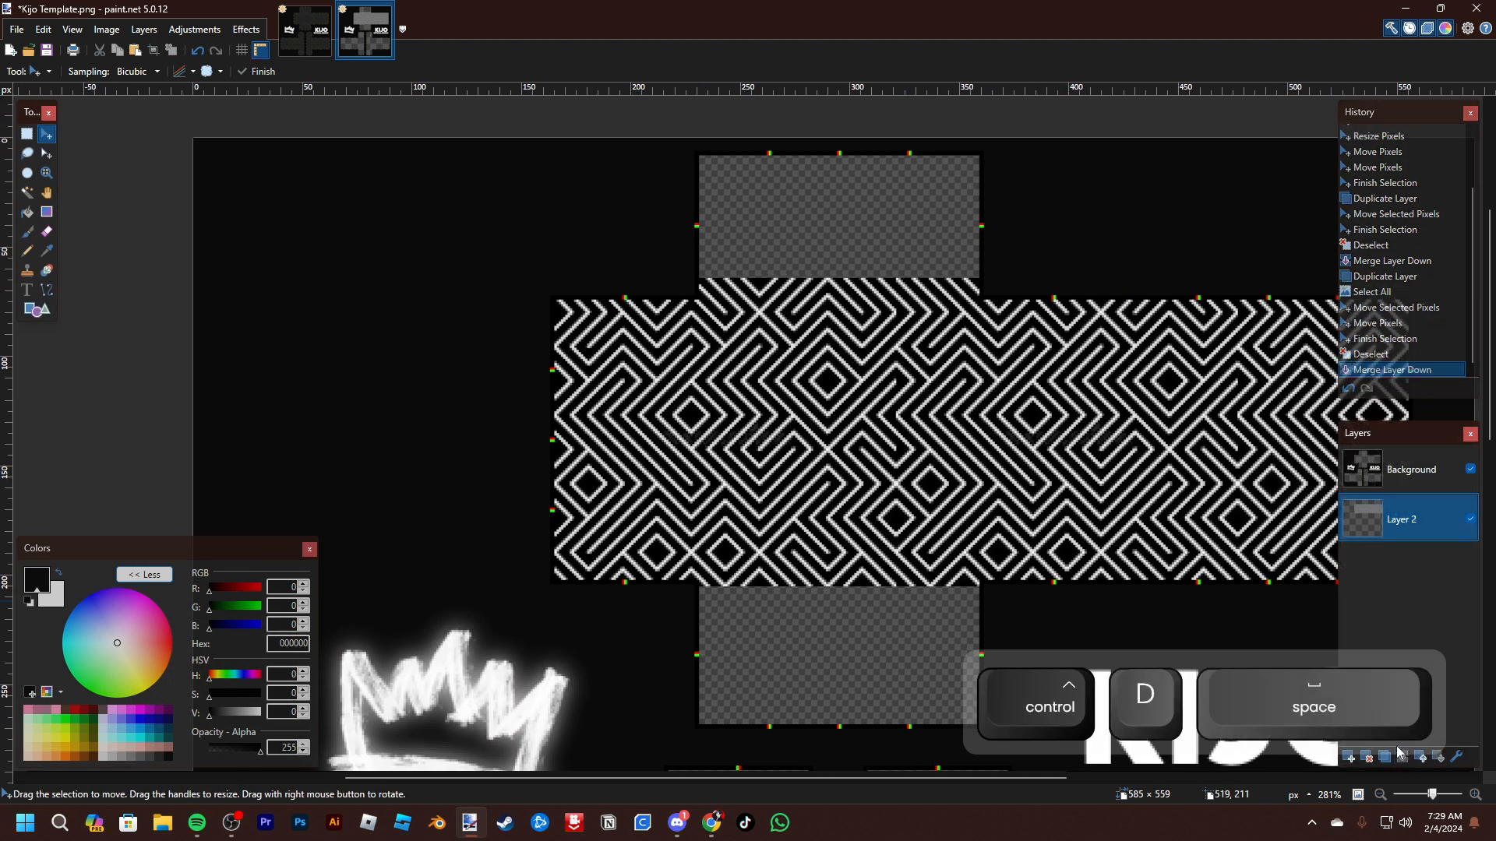
Duplicate the pattern layer, move the copy down over the torso's lower flap, and merge it into the original
key(ctrl+a)
drag(868, 383, 860, 690)
key(ctrl+d)
key(space)
drag(1041, 604, 953, 554)
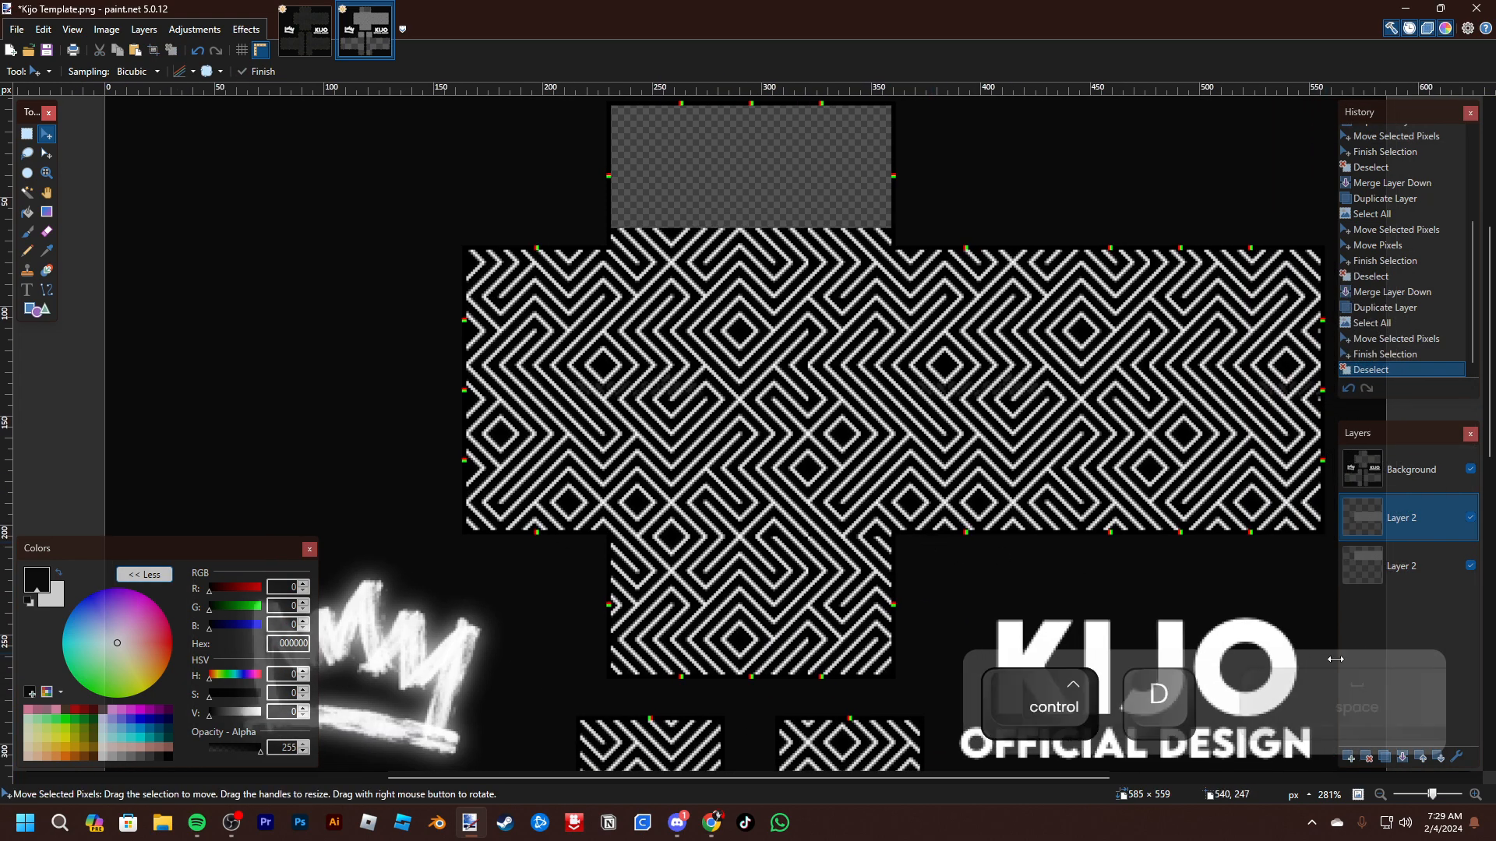
click(1400, 755)
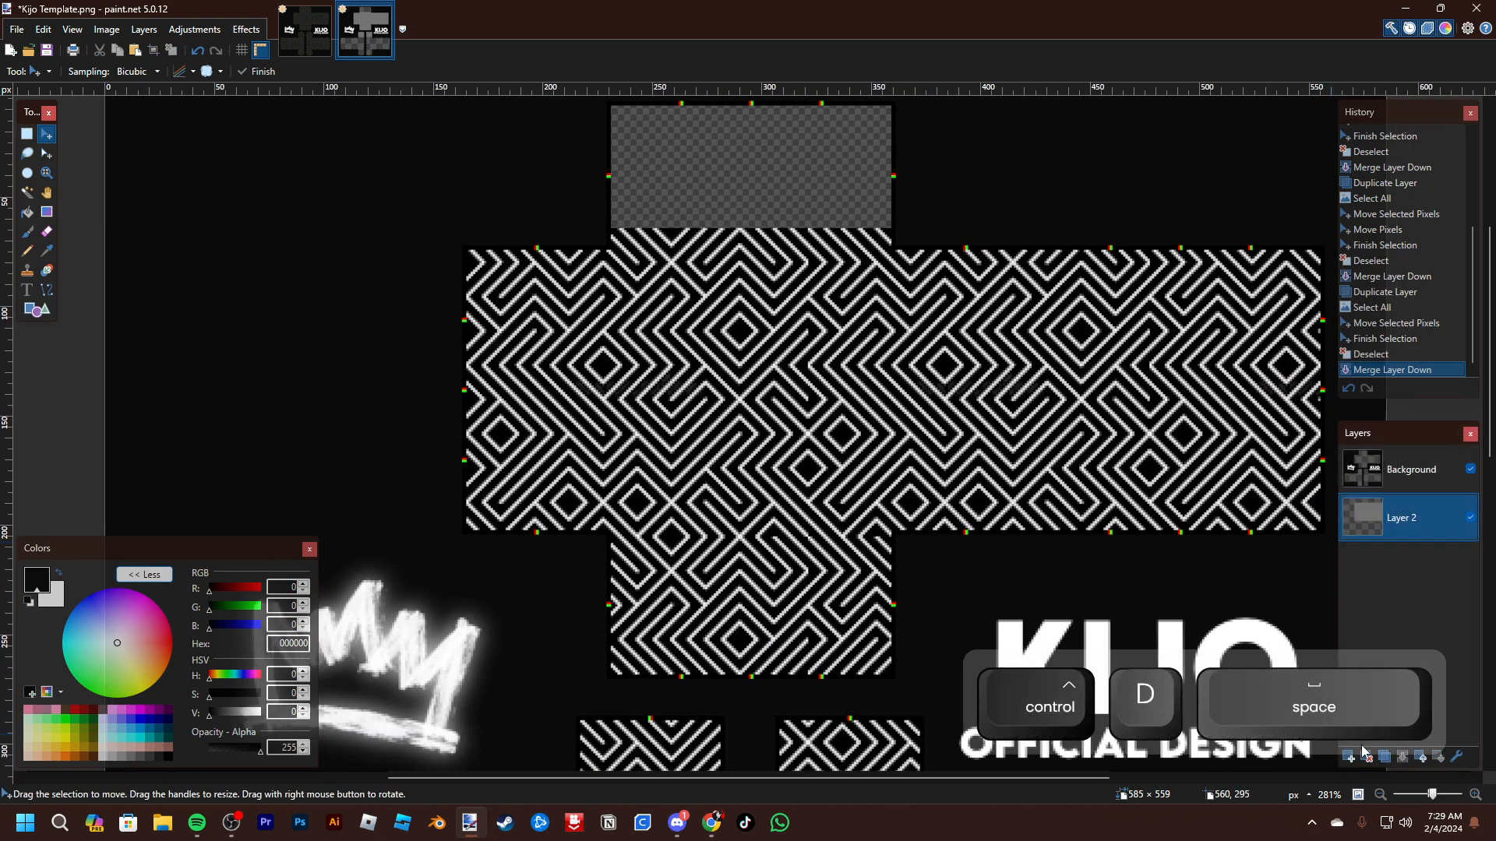
Duplicate the pattern layer, move the copy up over the torso's upper flap with the lines matching, and merge it down
click(1385, 758)
drag(896, 662, 864, 343)
drag(849, 507, 814, 262)
drag(814, 262, 812, 216)
key(ctrl+d)
drag(1010, 457, 858, 419)
scroll(857, 418, down, 6)
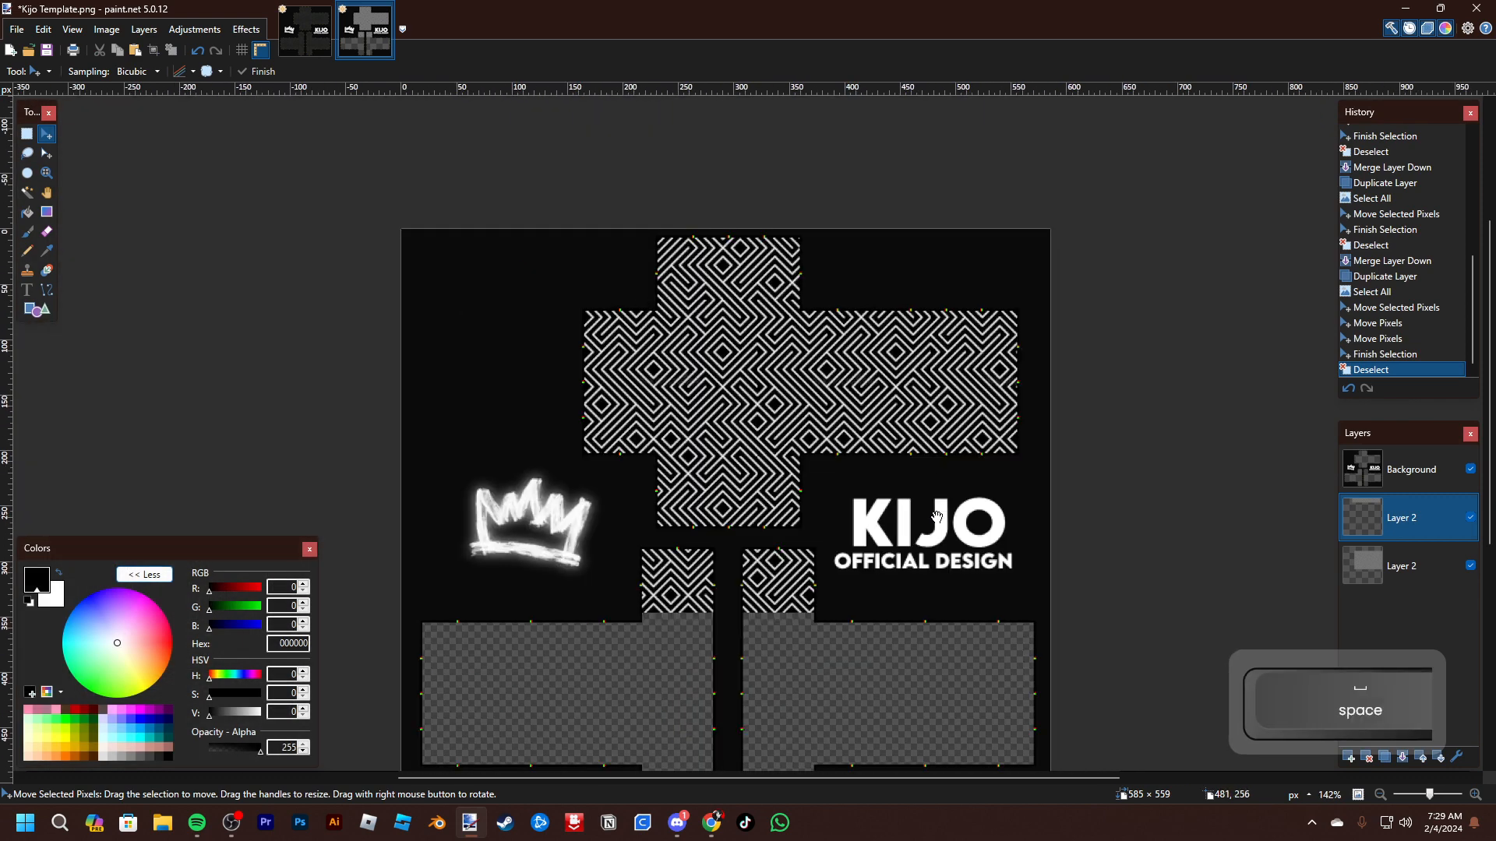
drag(824, 642, 845, 597)
key(s)
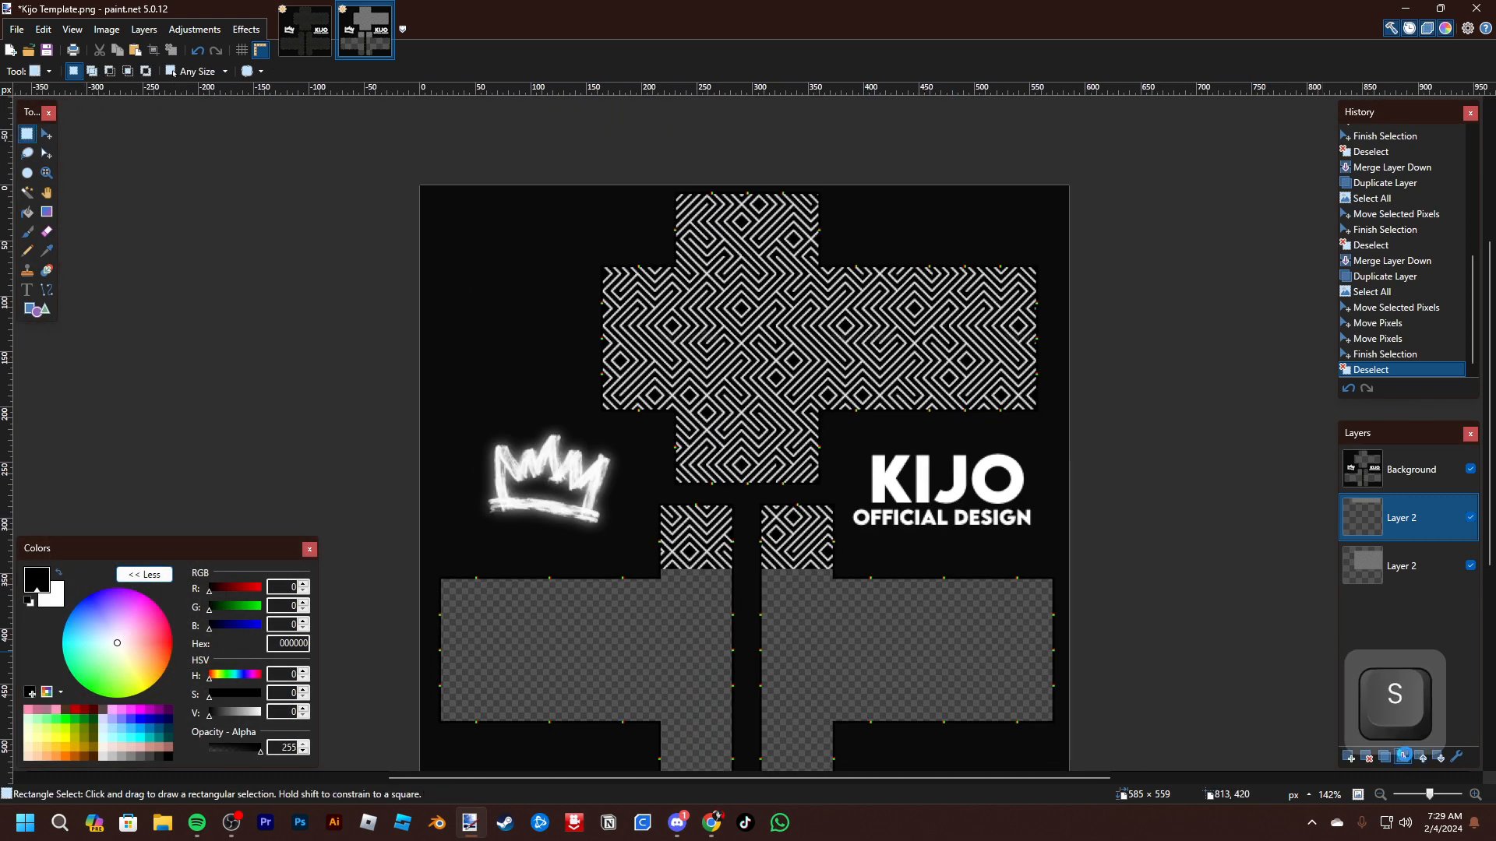
click(1403, 756)
Select the pattern overlapping the tops of both sleeve sections and cut it away
drag(592, 484, 909, 602)
key(ctrl+x)
drag(1242, 681, 1273, 590)
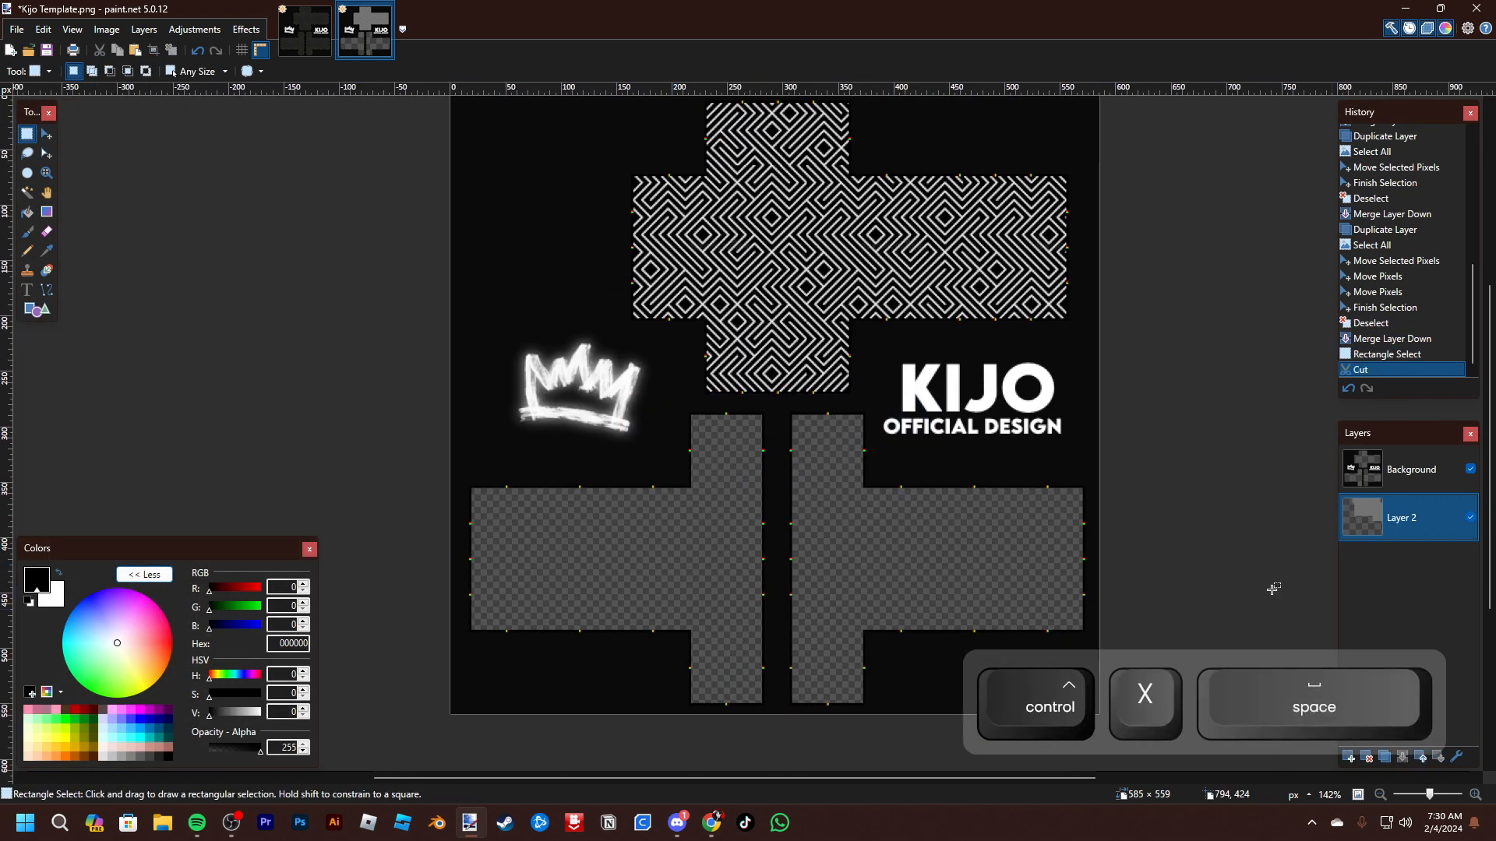
Add a layer above the pattern and set a red FF0000 paintbrush with size 1 and 100% hardness
ctrl+scroll(875, 437, up, 10)
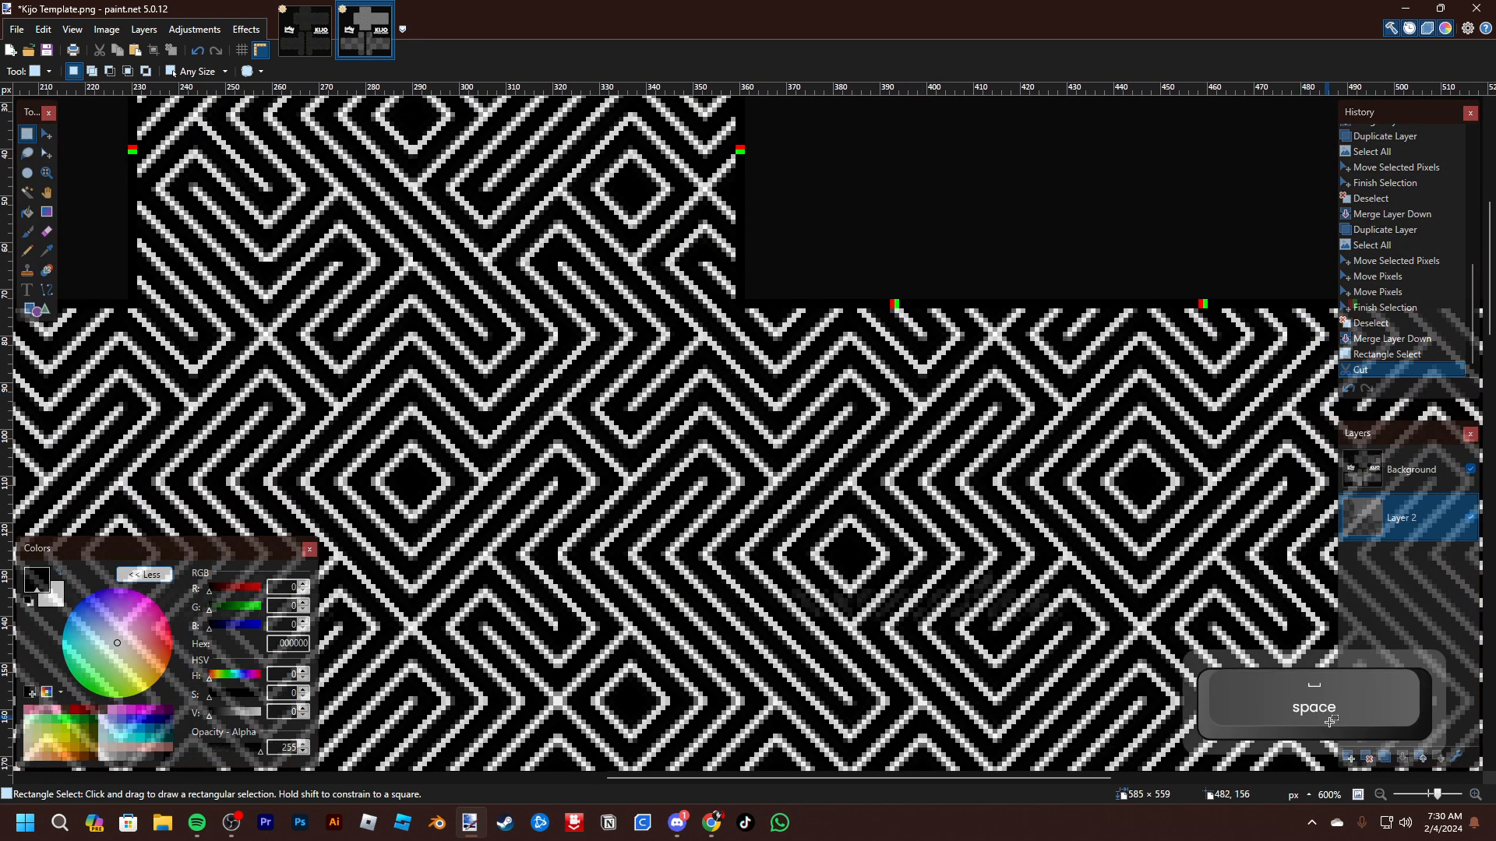
click(1349, 758)
key(b)
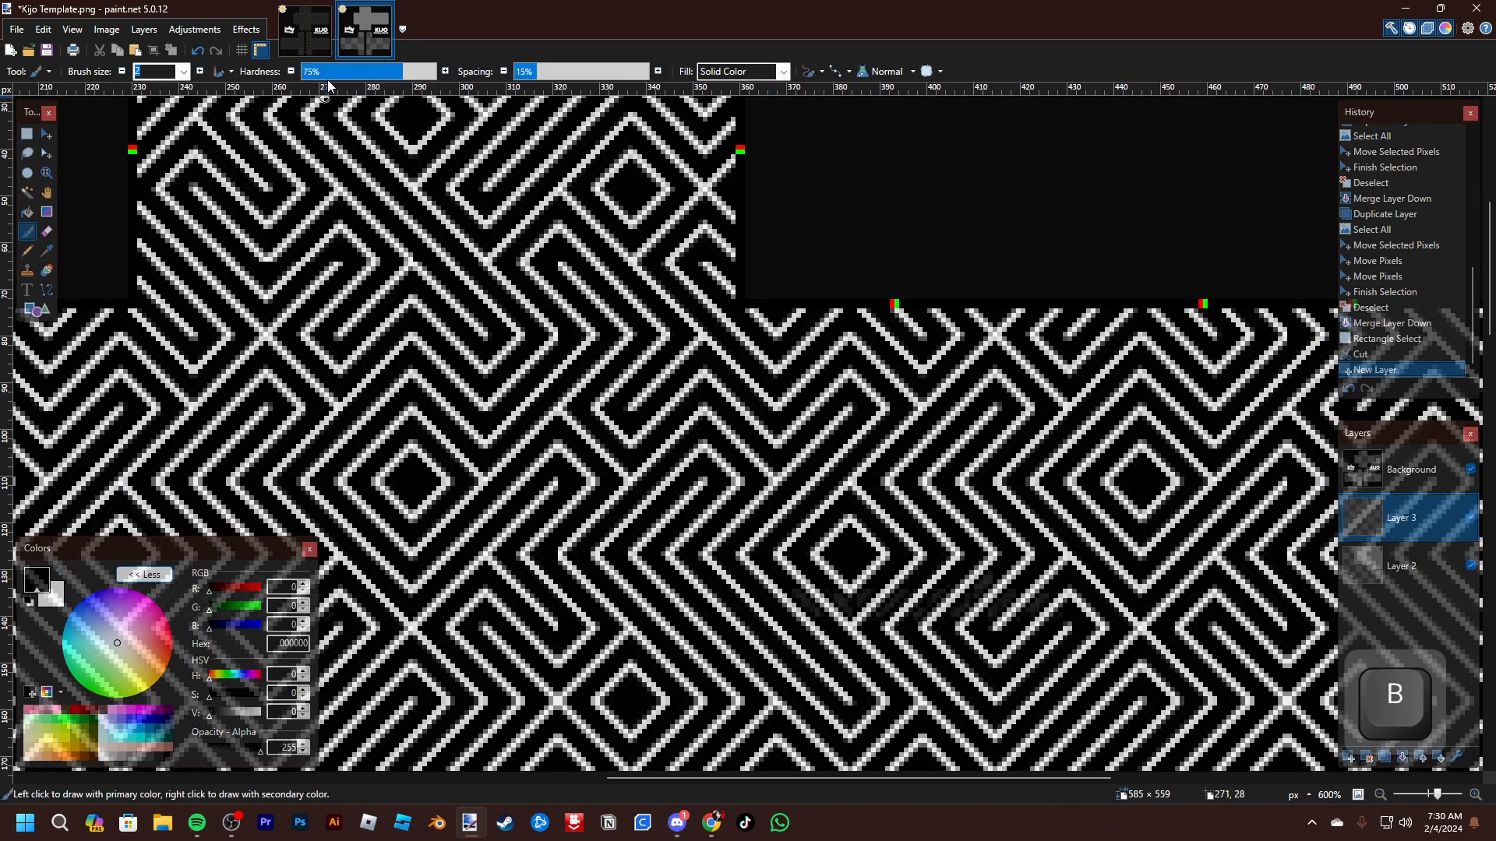
ctrl+scroll(751, 537, up, 5)
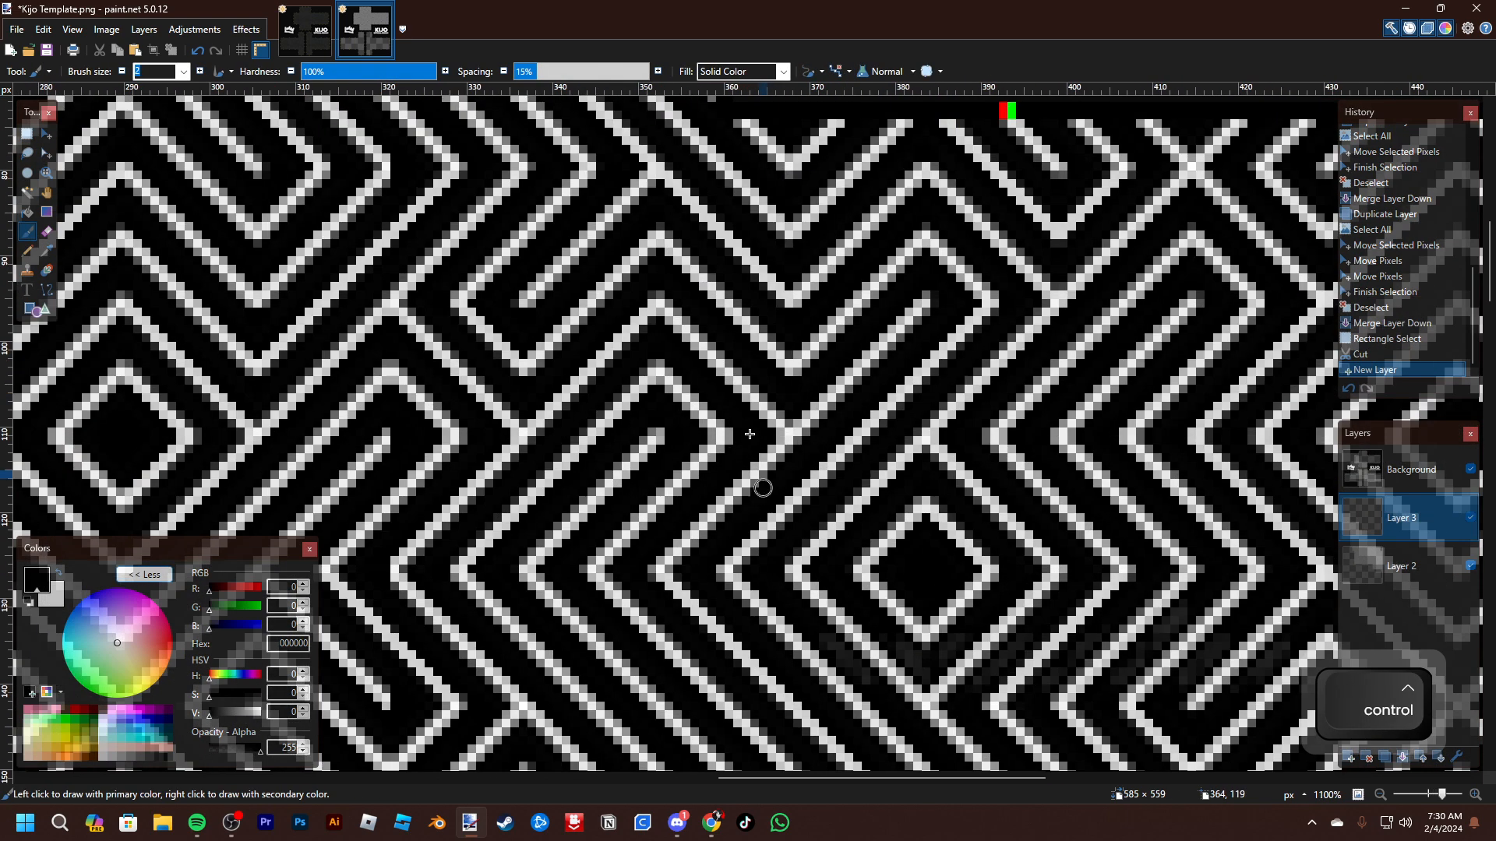
drag(683, 299, 714, 495)
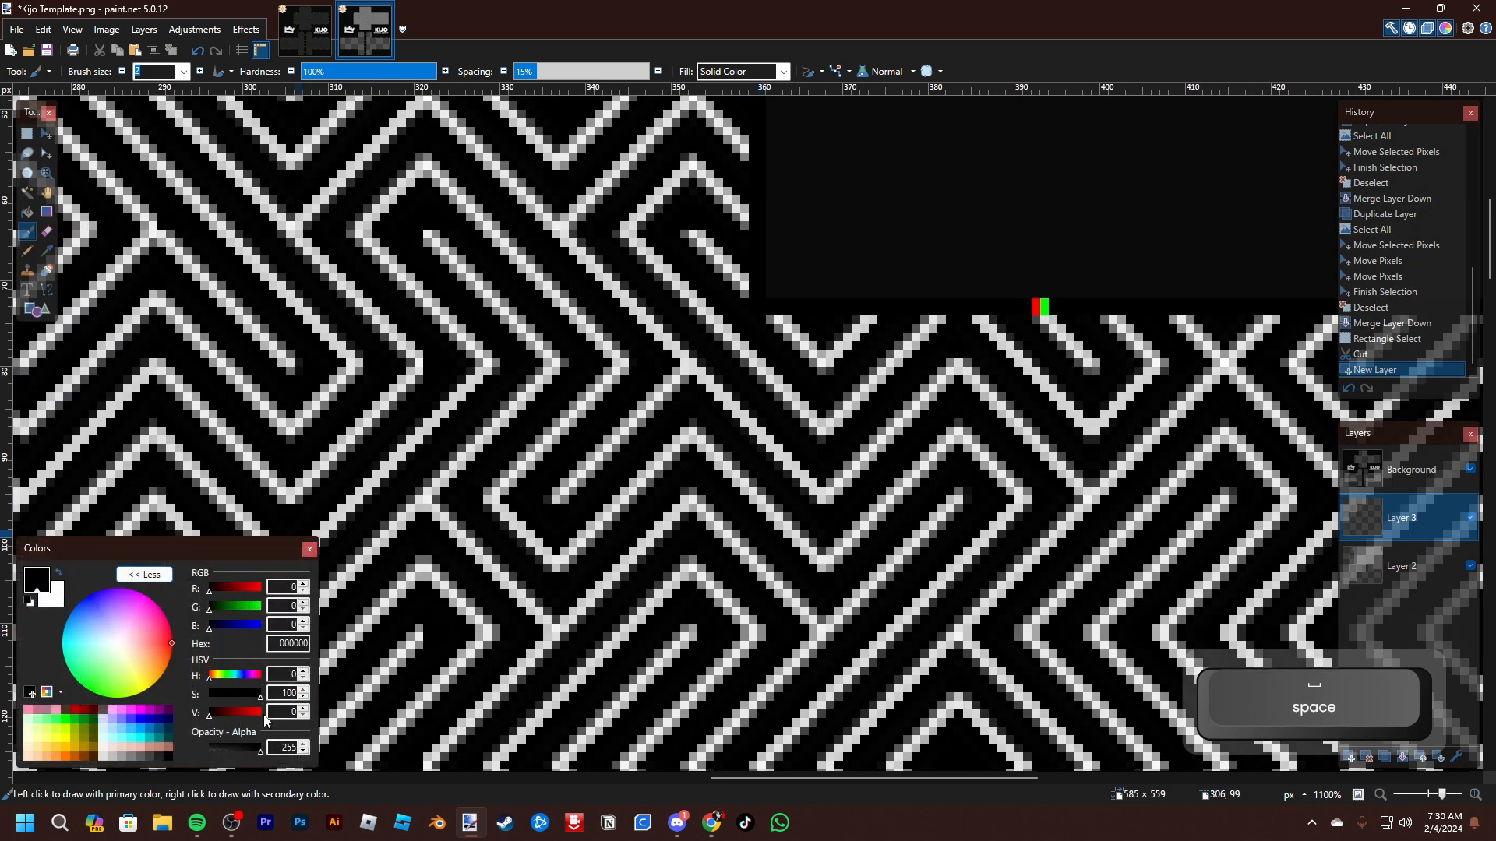
drag(375, 728, 381, 725)
key(bracketleft)
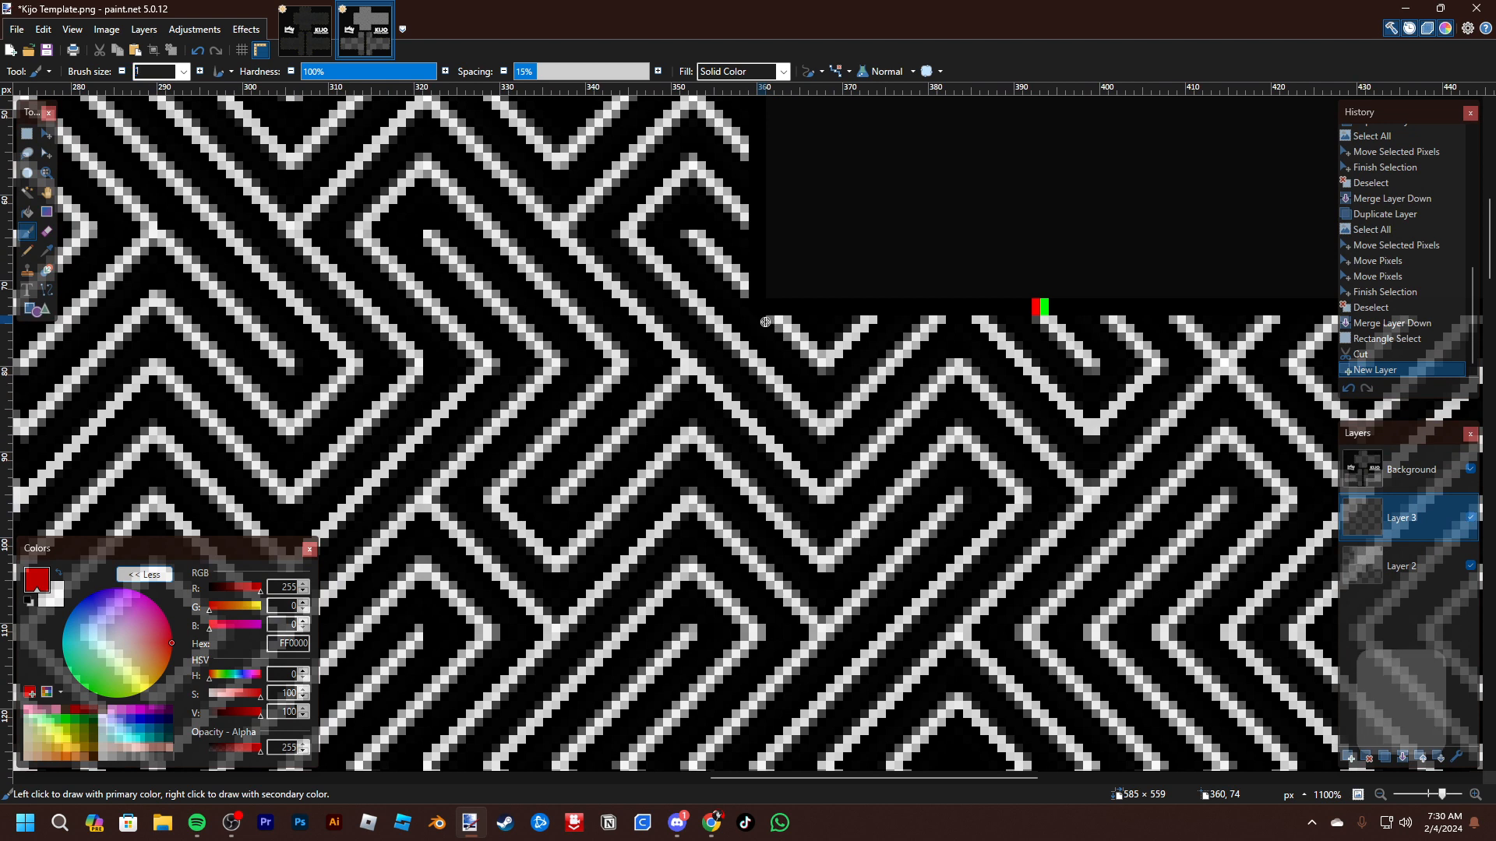
Hide the geometric pattern layer to expose the template's inner corner beside the torso's upper flap
ctrl+scroll(764, 314, up, 10)
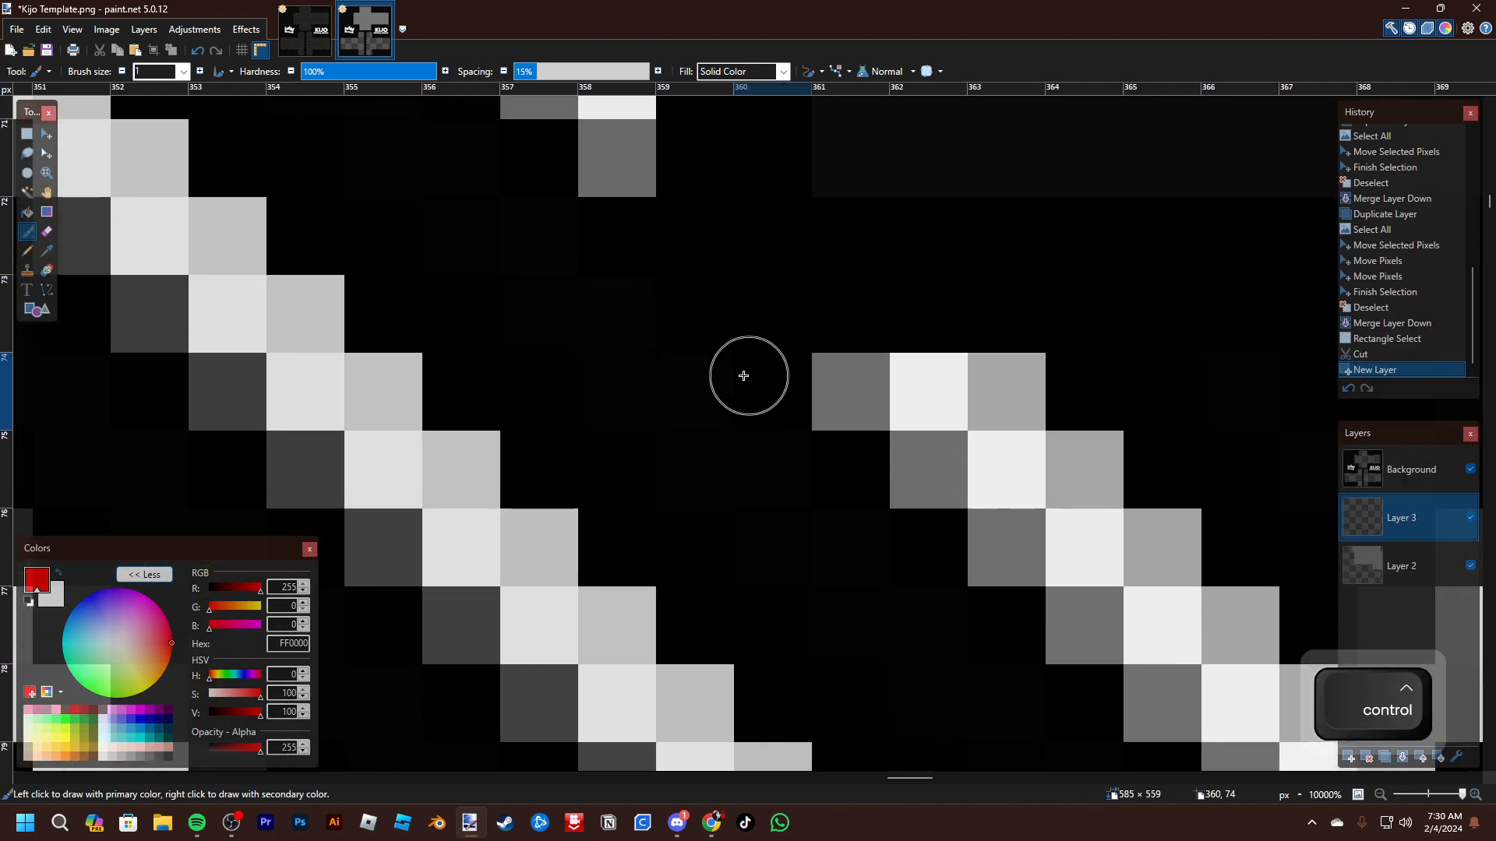
key(space)
drag(738, 291, 742, 357)
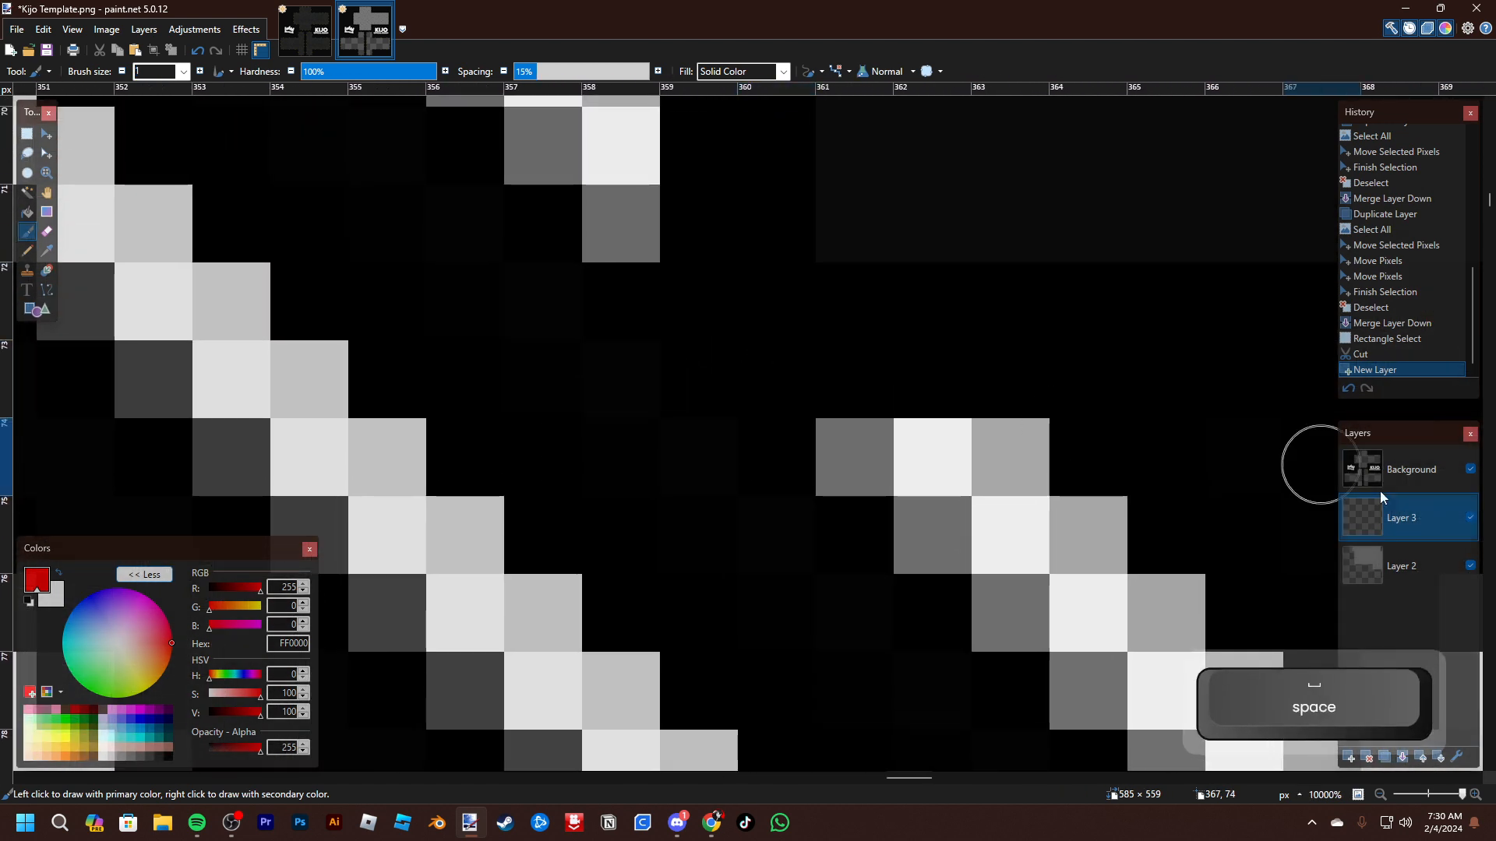
click(1470, 566)
Try painting a one-pixel red marker at the outer edge of the torso's inner corner and undo it
click(704, 470)
ctrl+scroll(802, 465, down, 7)
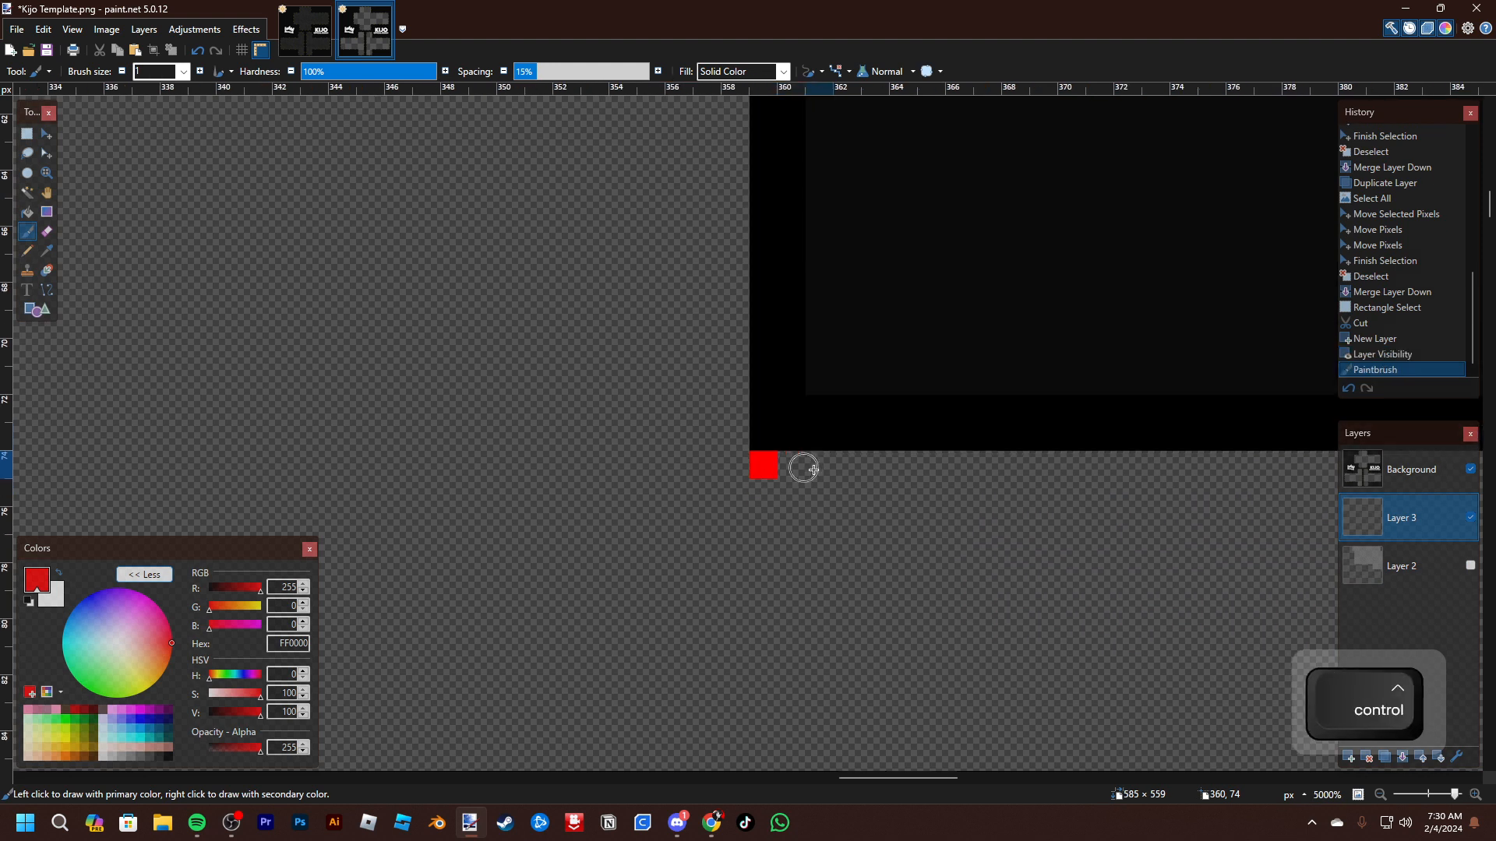
ctrl+scroll(870, 508, down, 3)
key(space)
drag(932, 575, 865, 437)
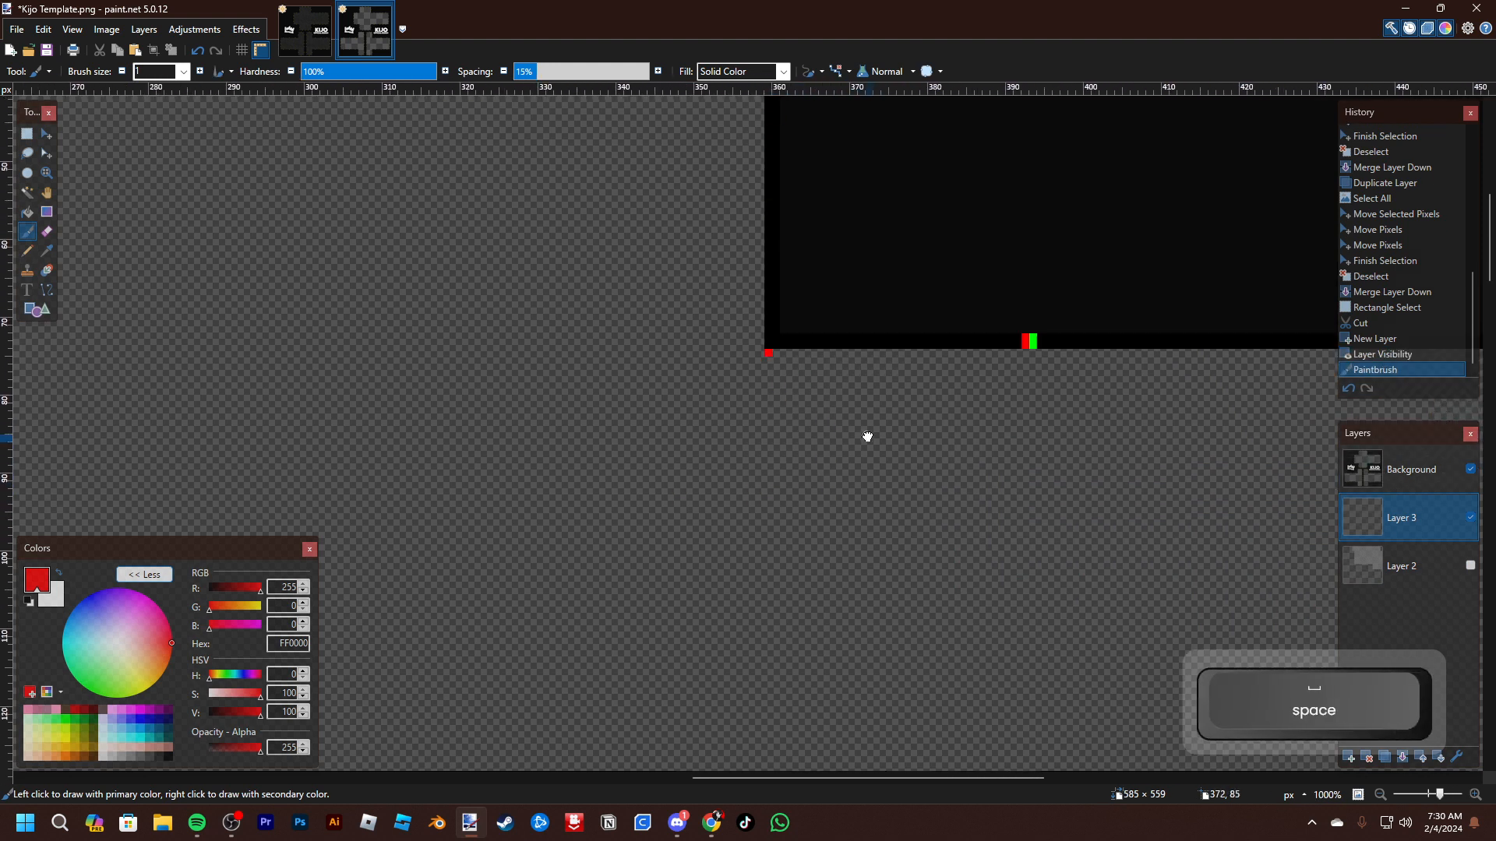
ctrl+scroll(802, 373, up, 4)
ctrl+scroll(839, 400, down, 4)
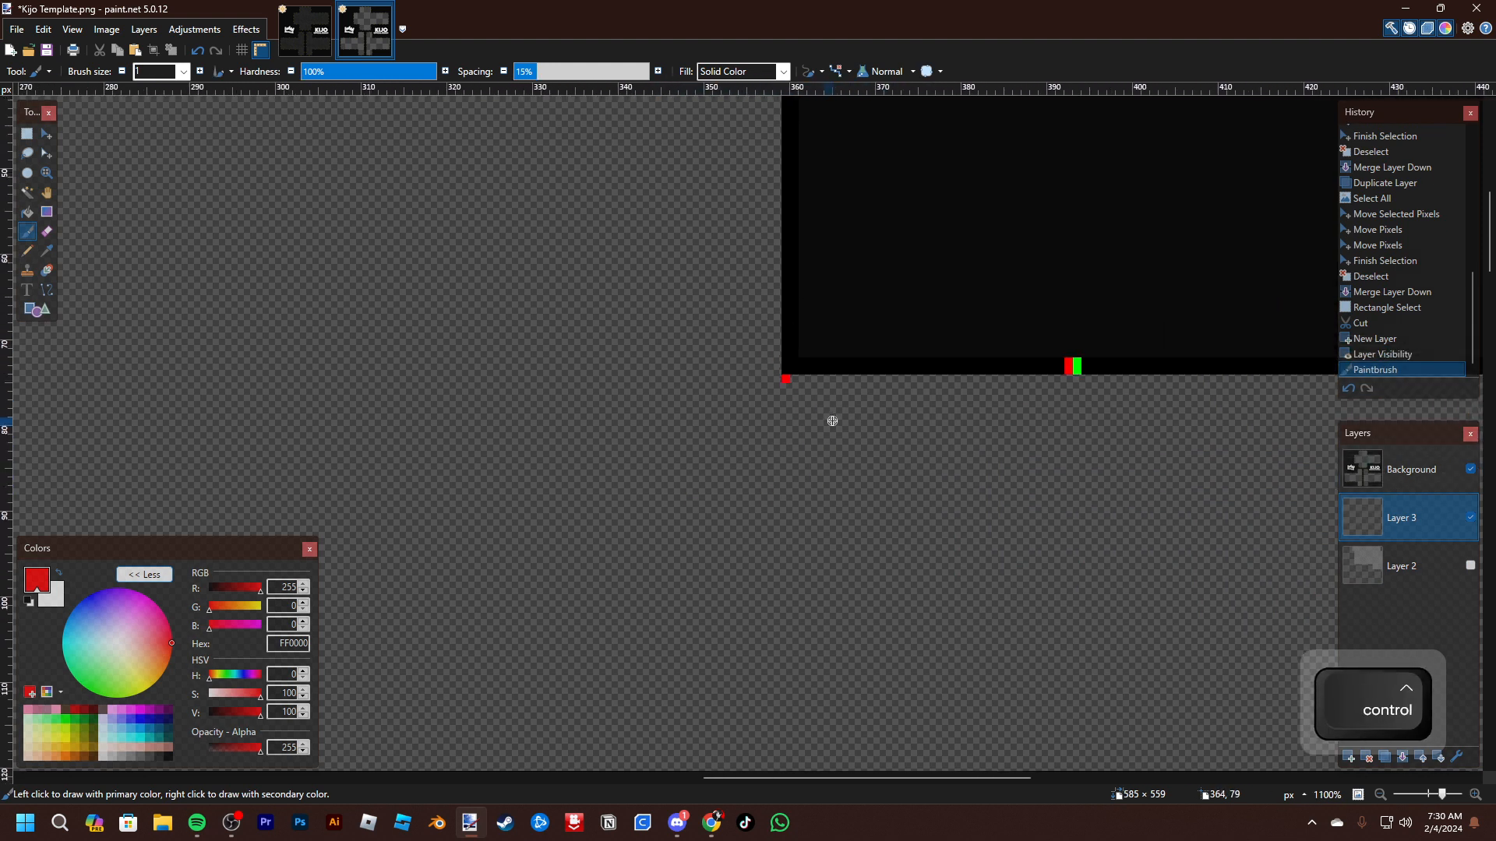
ctrl+scroll(850, 318, up, 3)
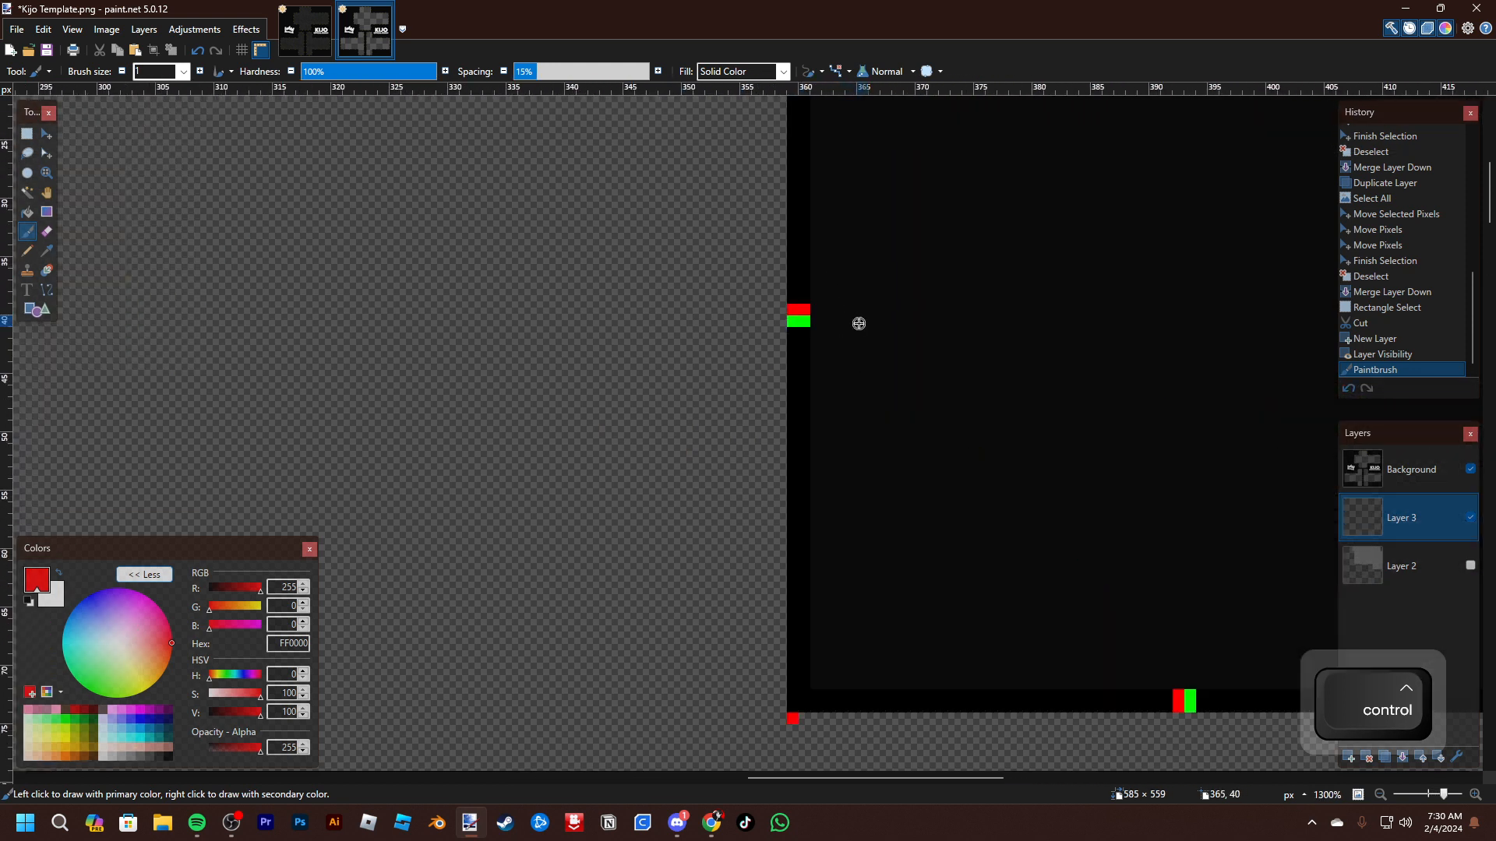
ctrl+scroll(827, 442, down, 3)
key(ctrl+z)
Paint a one-pixel red marker under the torso's inner corner, two pixels in from the black border's edge, undoing extra dots
ctrl+scroll(838, 629, up, 4)
ctrl+scroll(827, 622, up, 3)
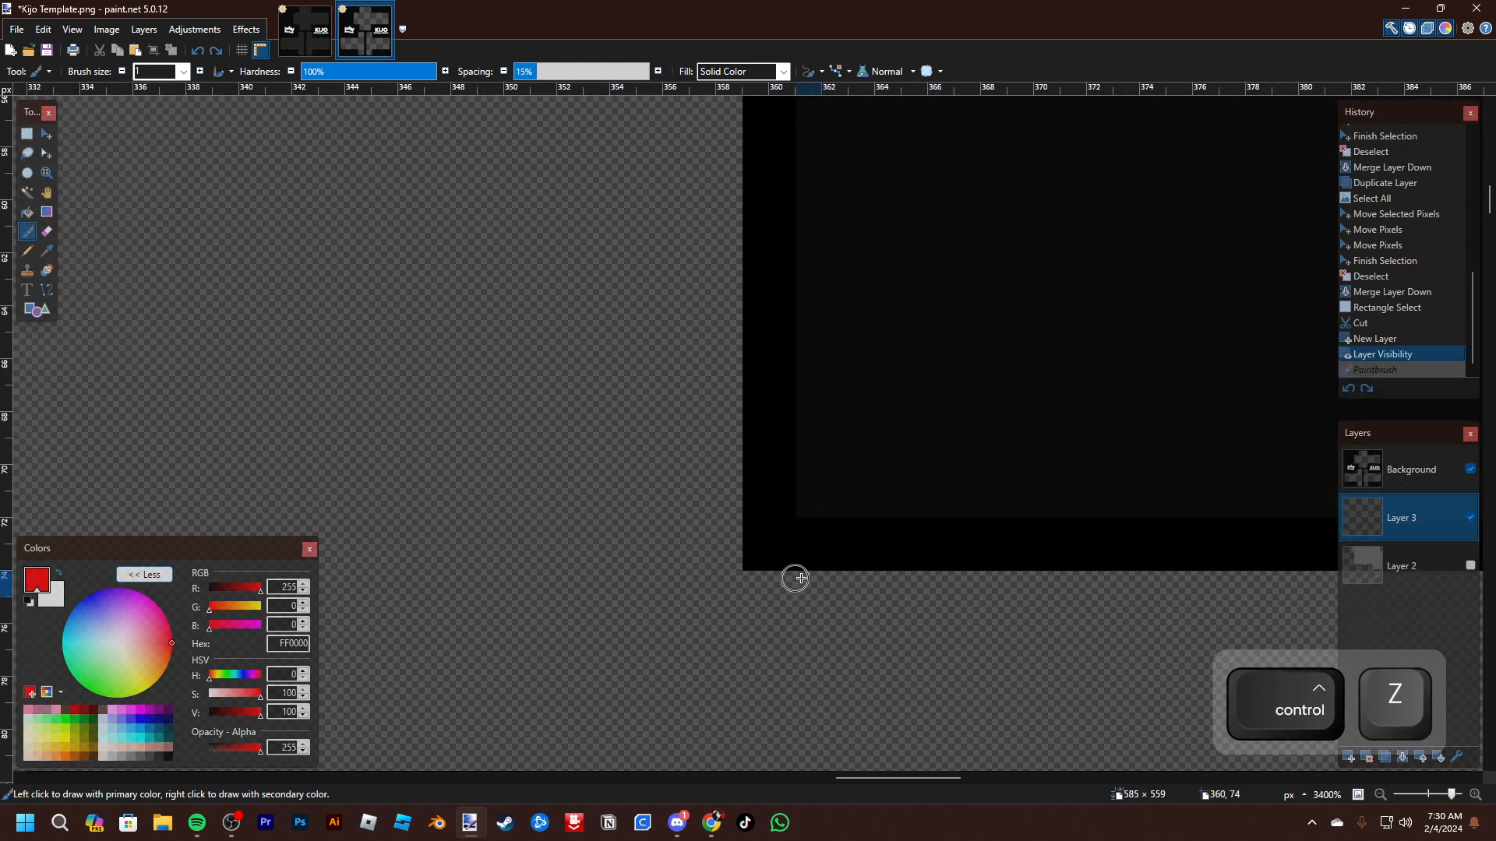
ctrl+scroll(825, 592, down, 2)
ctrl+scroll(819, 524, up, 2)
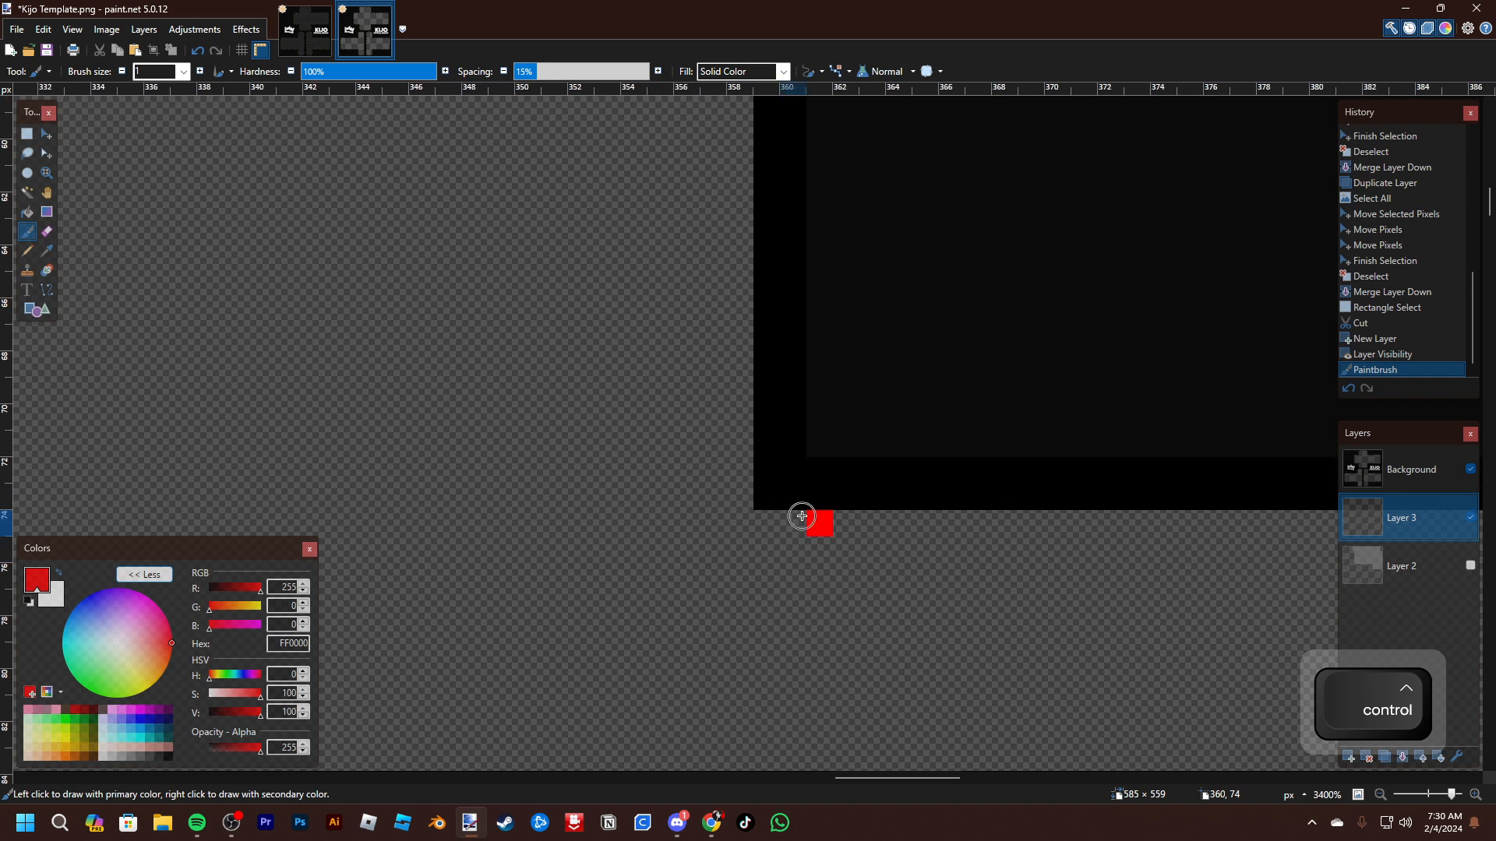
key(ctrl+z)
key(ctrl+z)
ctrl+scroll(782, 511, down, 2)
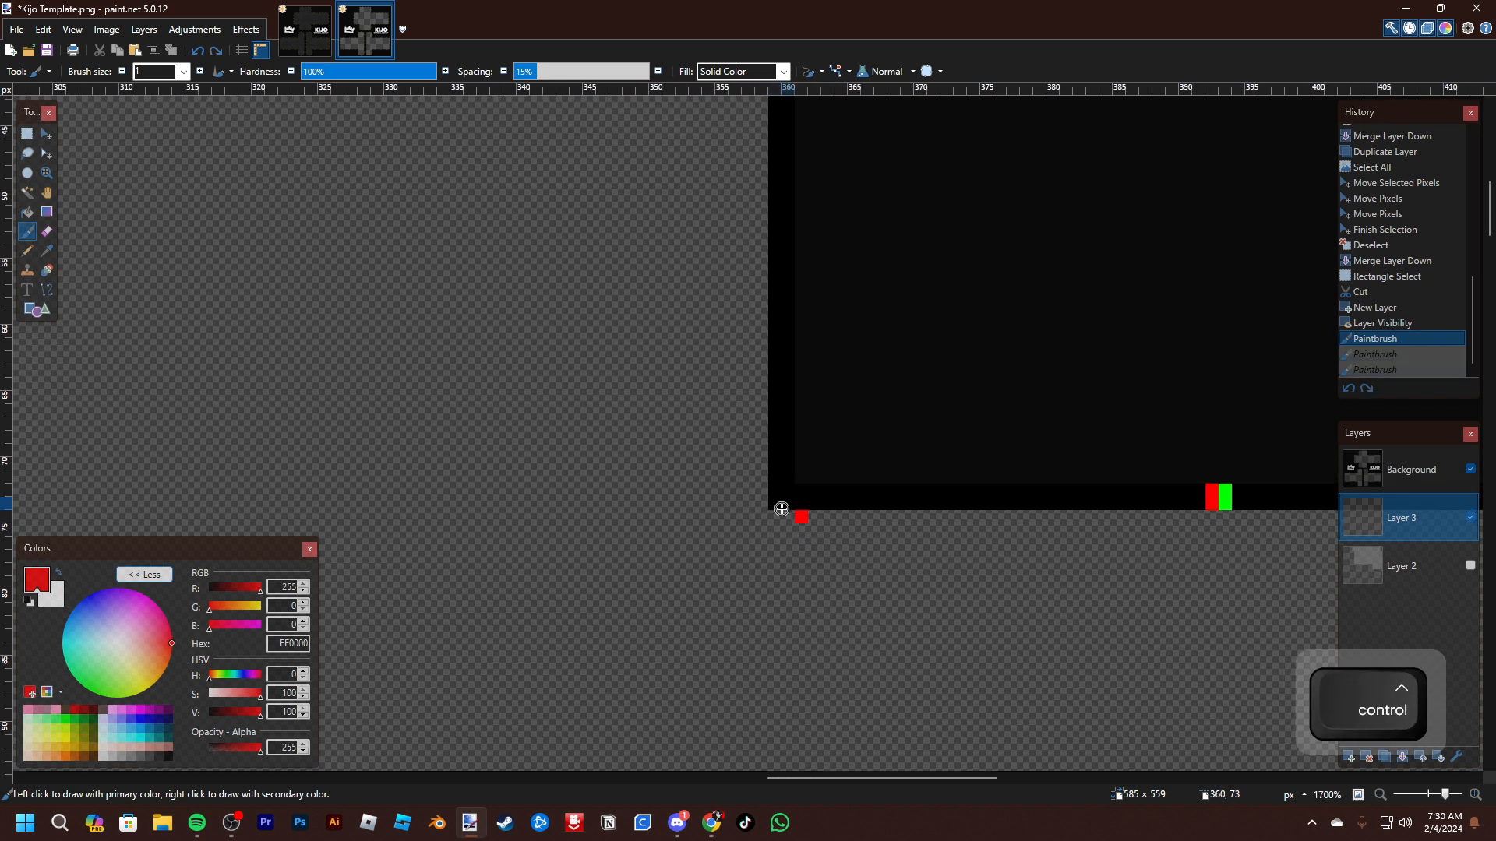
ctrl+scroll(777, 532, up, 2)
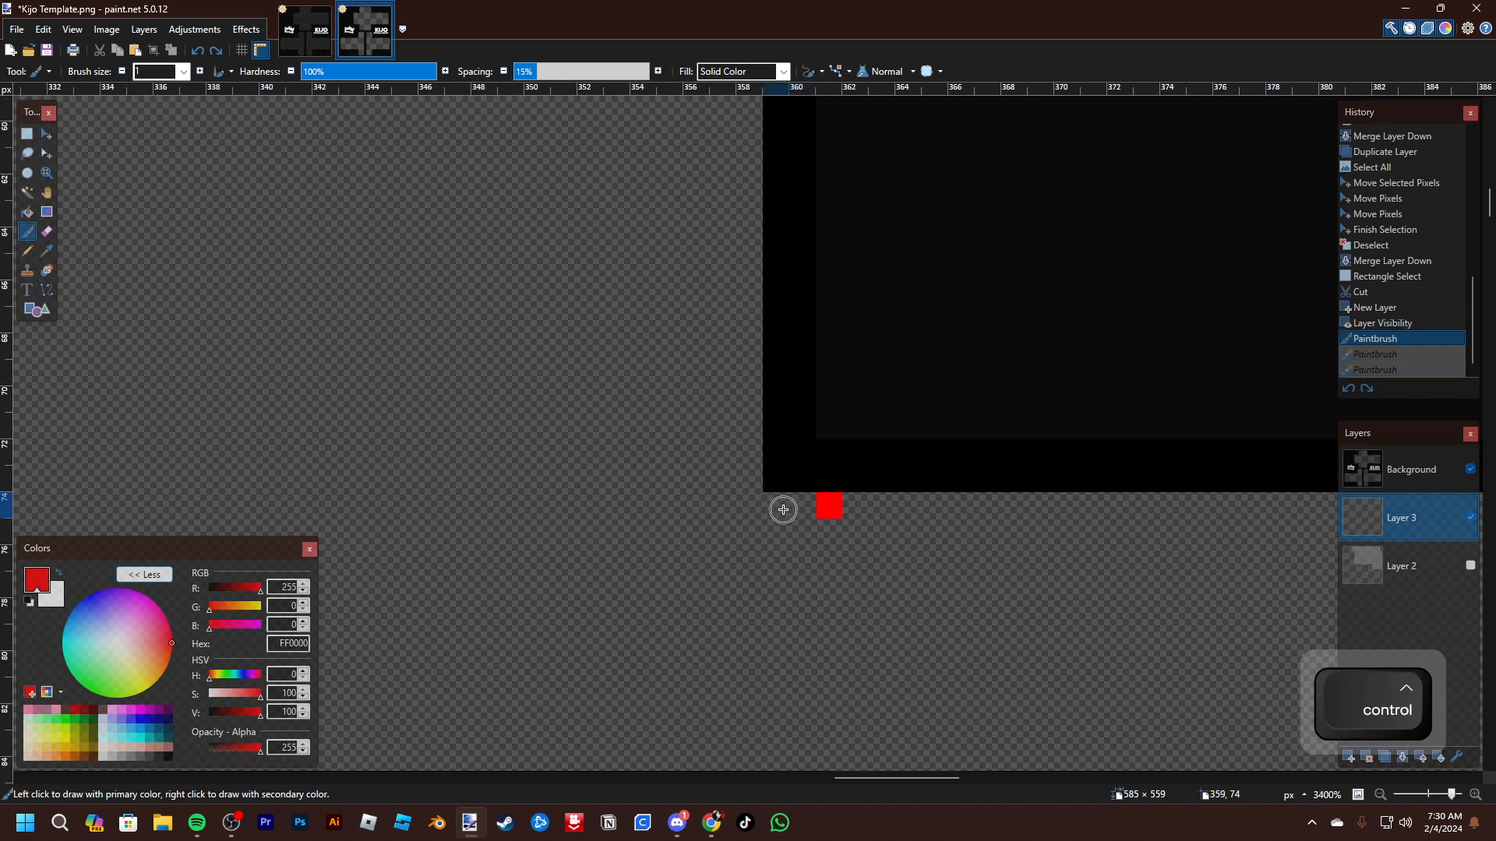
click(748, 504)
key(ctrl+z)
ctrl+scroll(925, 504, down, 5)
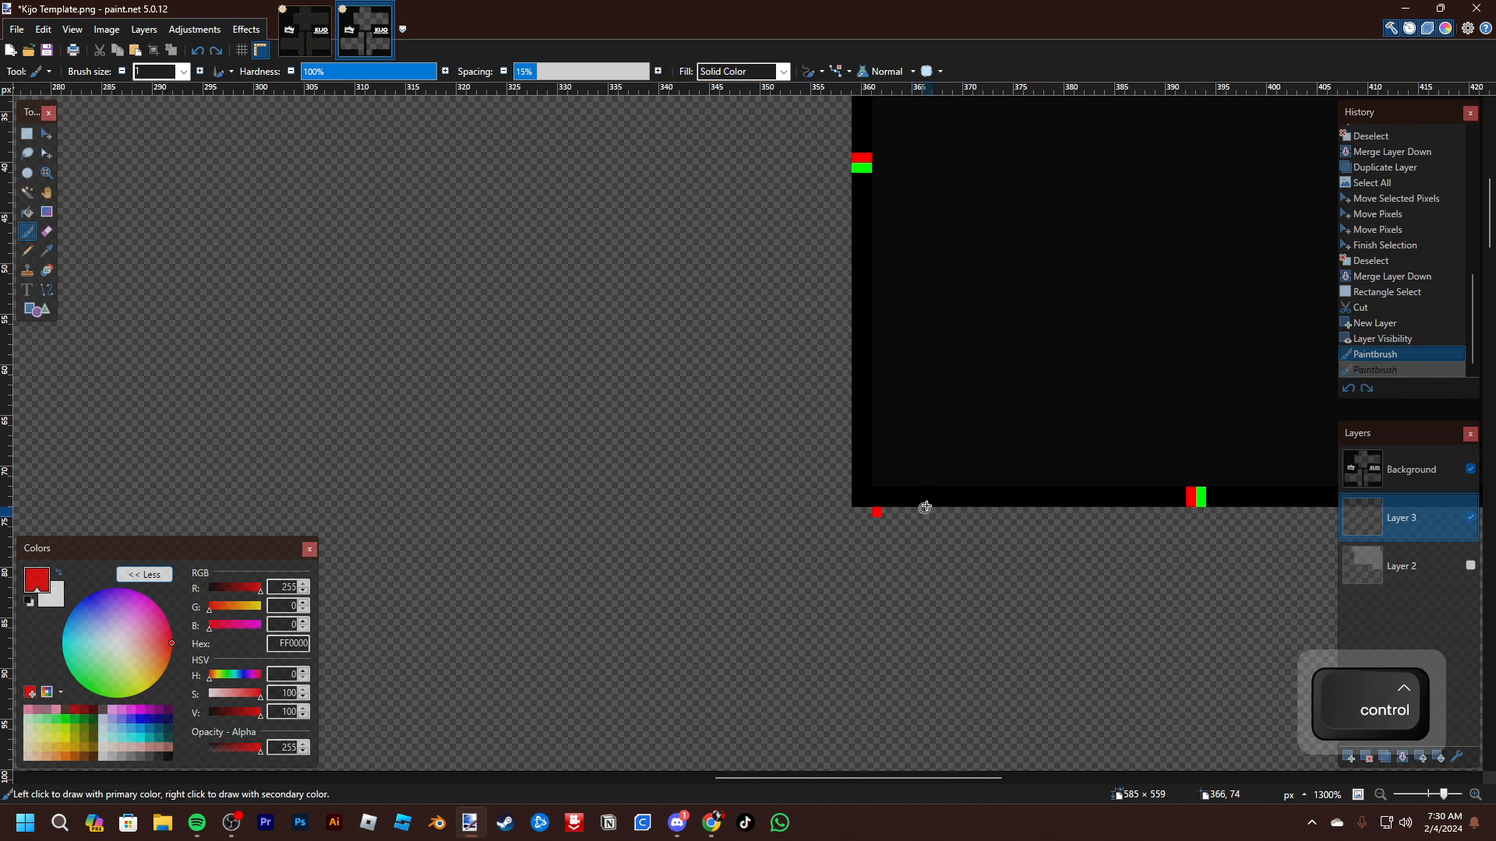
ctrl+scroll(1184, 521, down, 1)
Show the geometric pattern layer again and merge the red marker layer down into it
click(1470, 566)
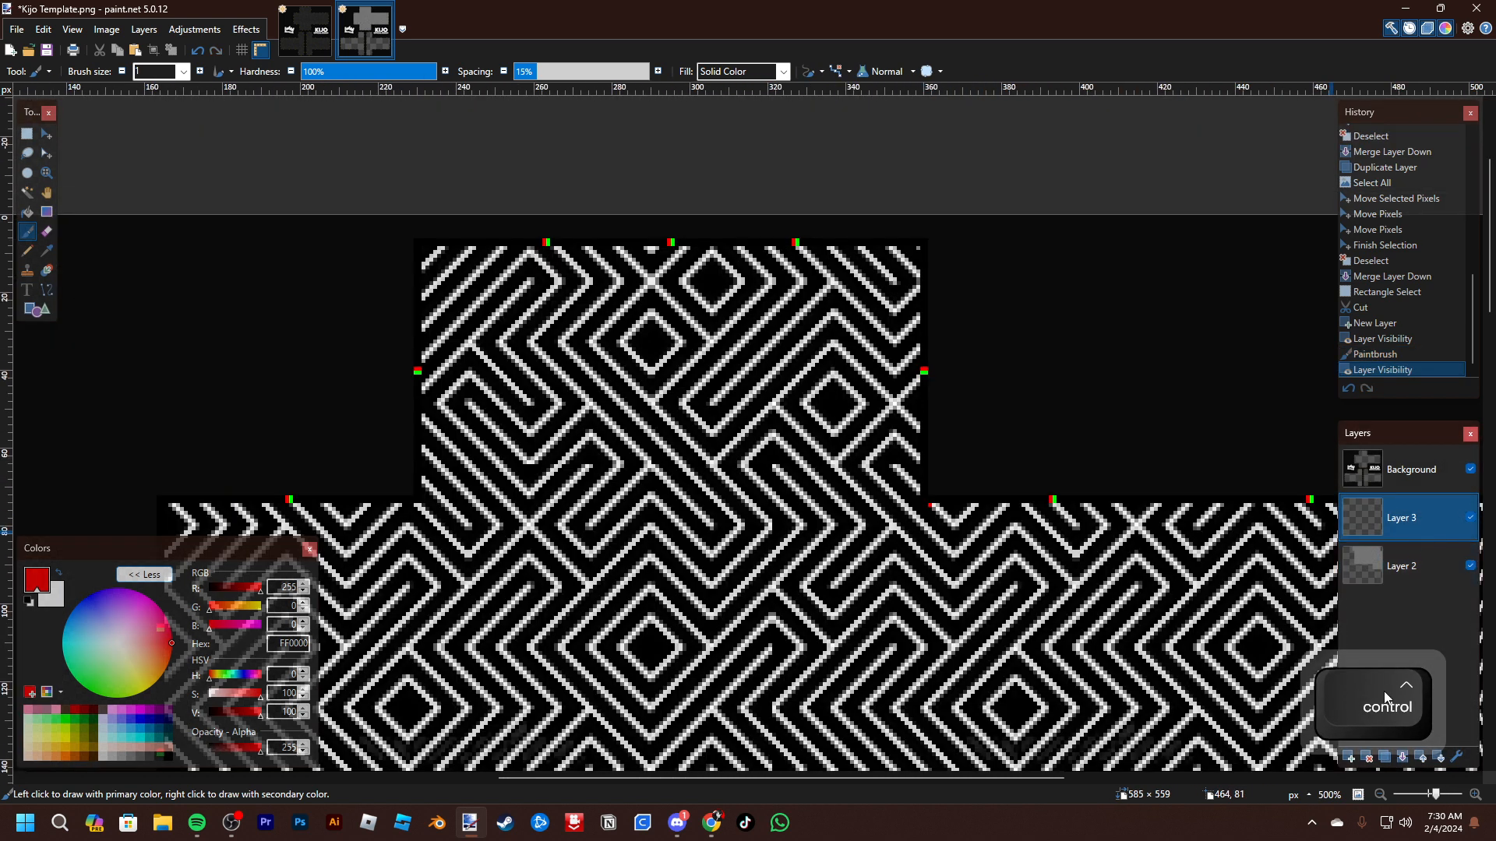
click(1402, 756)
ctrl+scroll(1088, 502, down, 1)
drag(1088, 501, 843, 248)
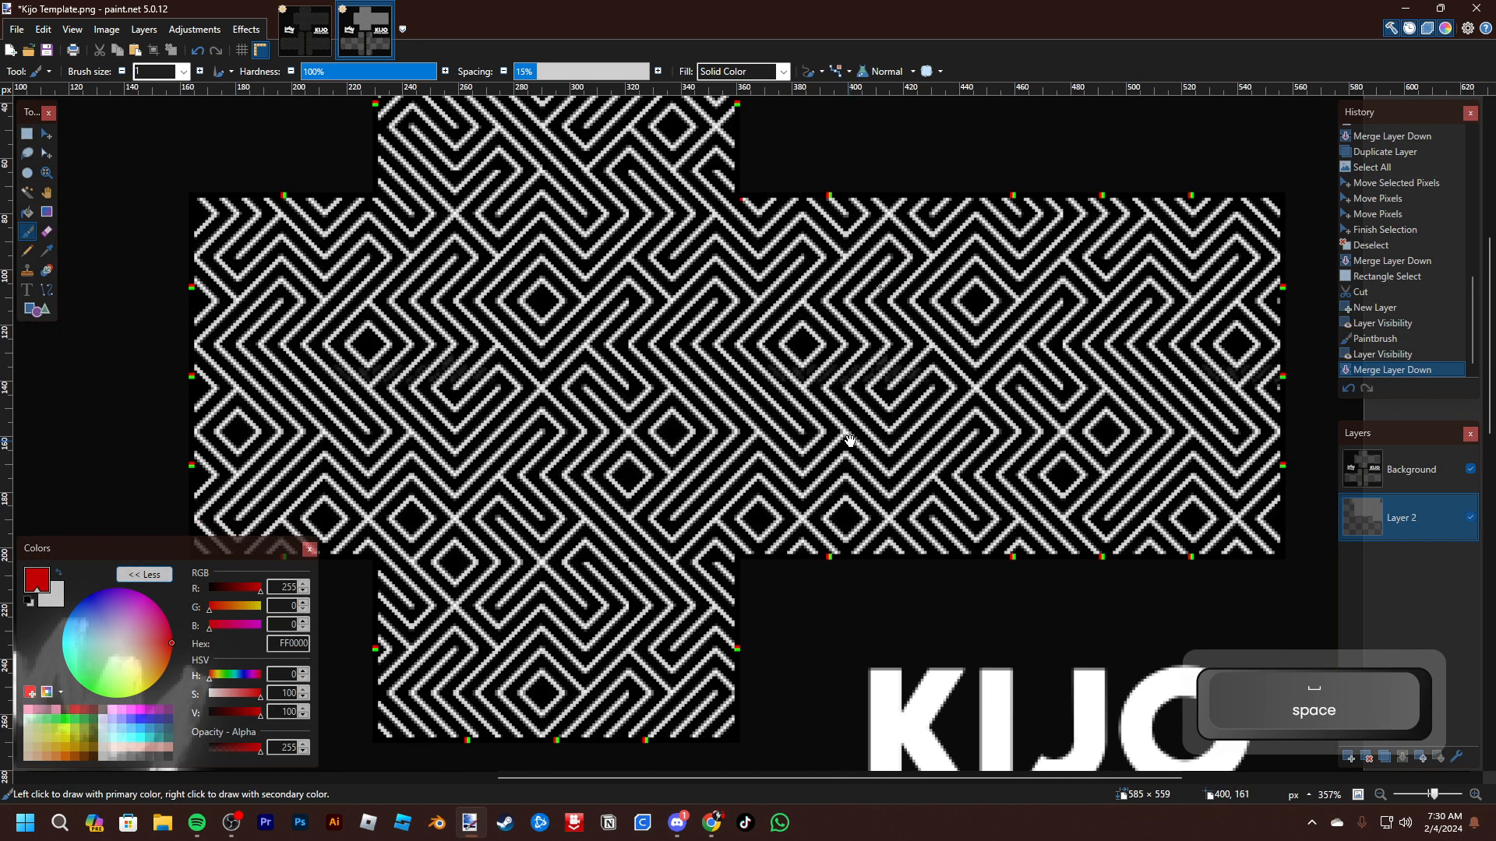
drag(850, 441, 838, 410)
Duplicate the marked pattern layer, select the whole copy, and move it down over the two sleeve sections
click(1384, 758)
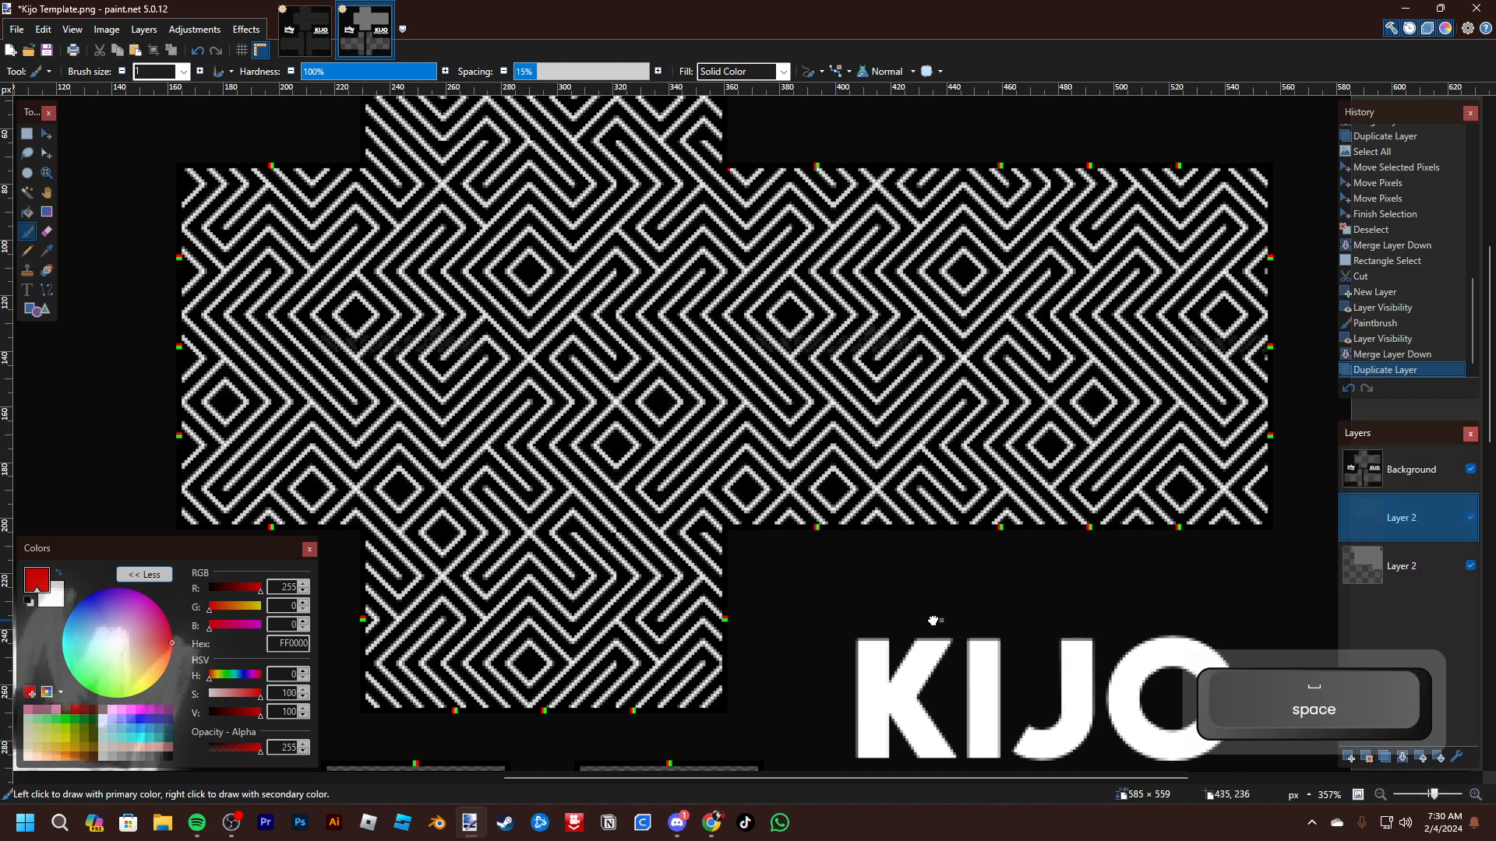
drag(849, 768, 879, 686)
key(ctrl+a)
key(m)
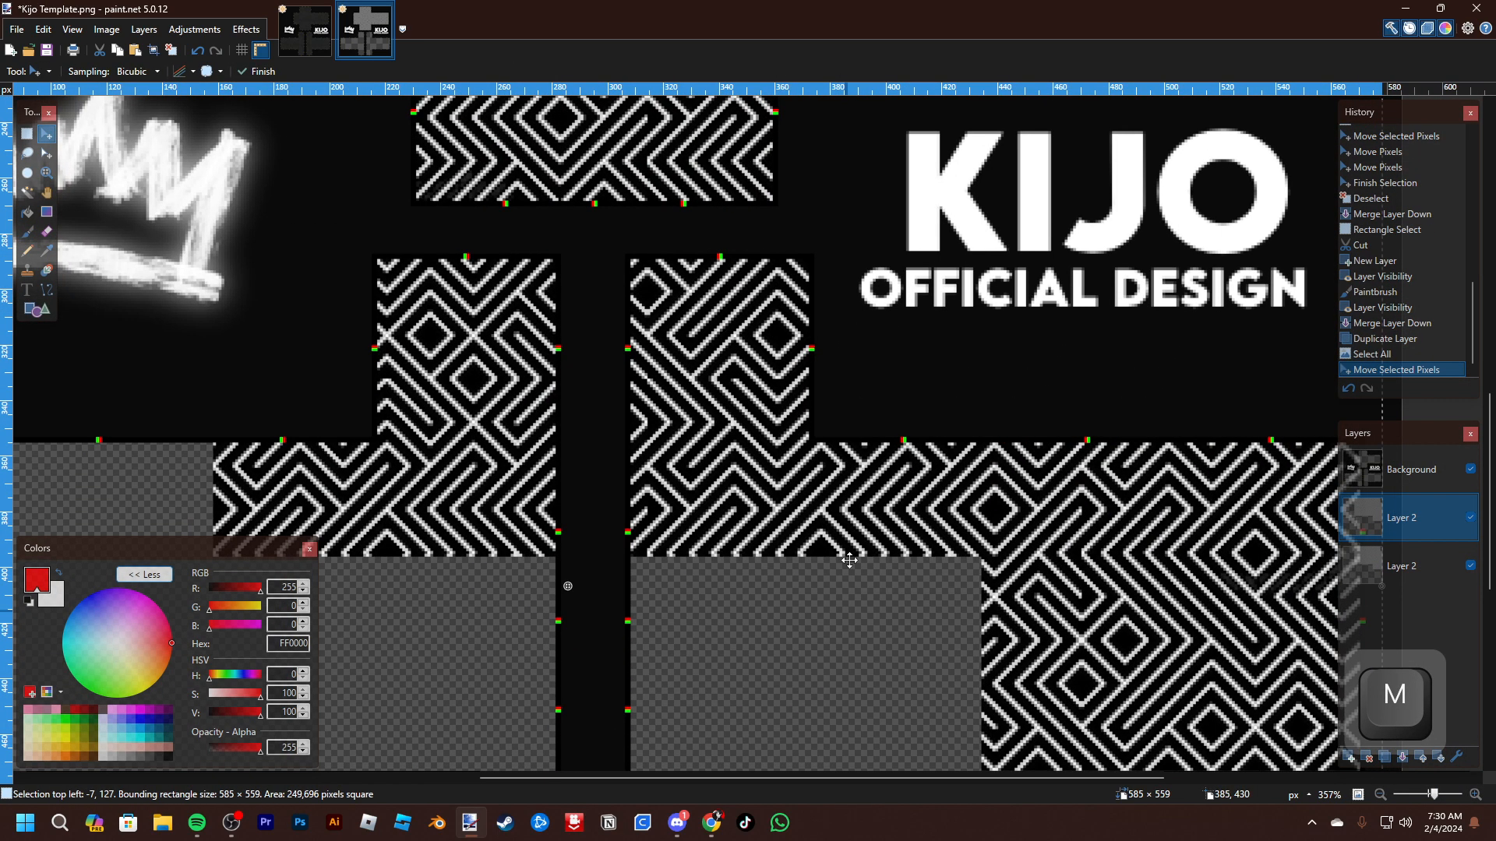
drag(801, 391, 623, 553)
drag(810, 546, 1026, 802)
ctrl+scroll(681, 485, up, 3)
ctrl+scroll(913, 455, down, 1)
ctrl+scroll(912, 455, down, 4)
key(space)
drag(912, 455, 871, 696)
drag(809, 738, 871, 576)
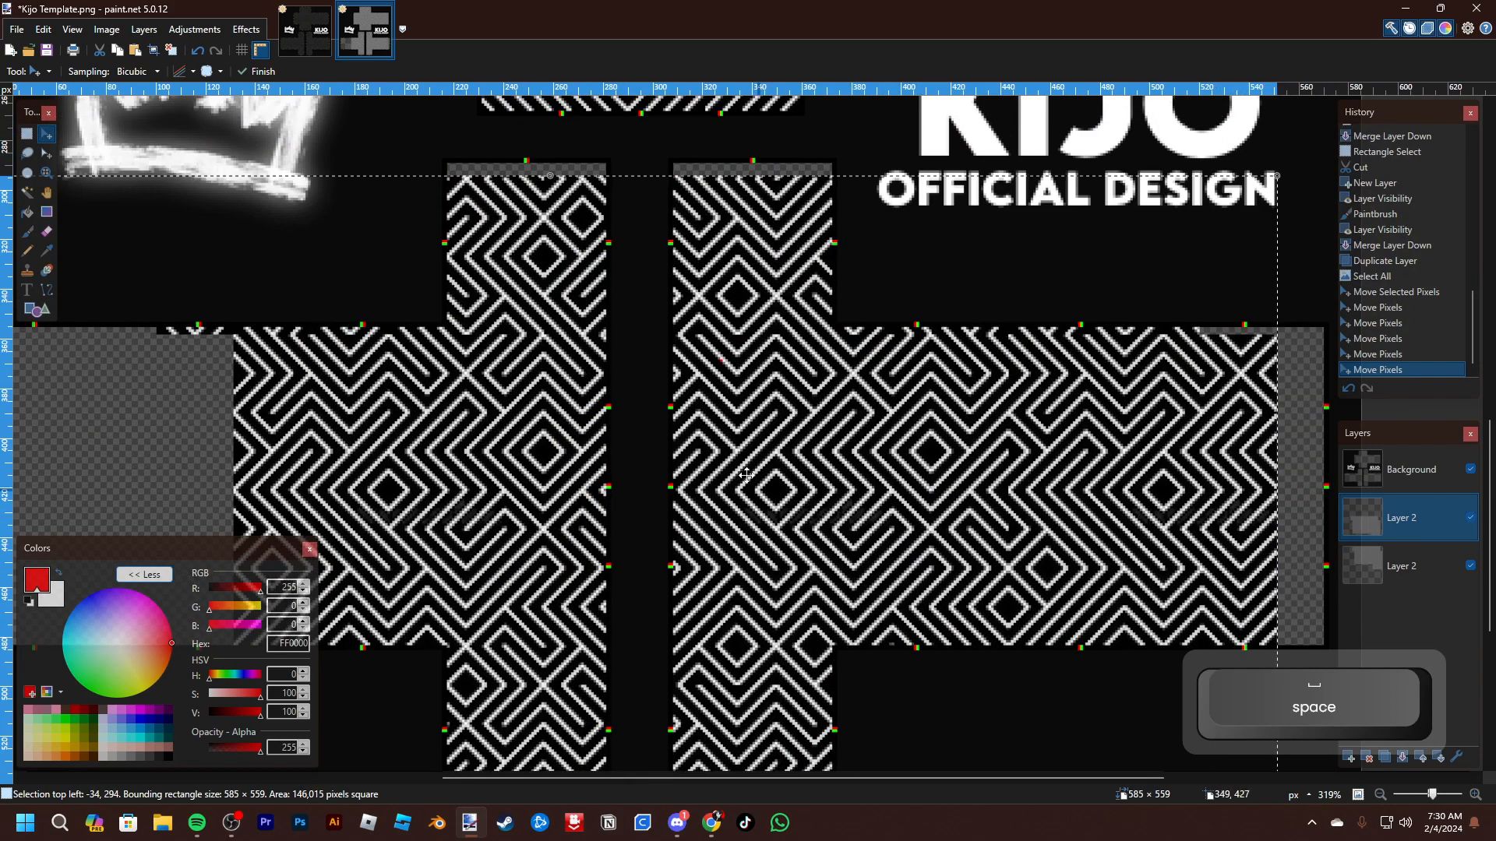
Move the pattern copy so its red marker meets the inner corner beside the right-hand sleeve's upper flap
ctrl+scroll(729, 417, up, 7)
key(space)
drag(753, 284, 774, 484)
mouse_move(846, 514)
mouse_down()
mouse_move(863, 429)
mouse_move(1230, 402)
mouse_up()
Nudge the pattern copy left until its red marker meets the right-hand sleeve's left edge, at offset -53, 281, and deselect
key(Left)
key(Left)
key(Left)
key(Left)
key(Left)
key(Left)
key(Left)
key(Left)
key(Left)
key(Left)
key(Left)
key(Left)
key(Left)
key(Left)
key(Left)
key(Left)
key(Left)
key(Left)
key(Left)
key(Left)
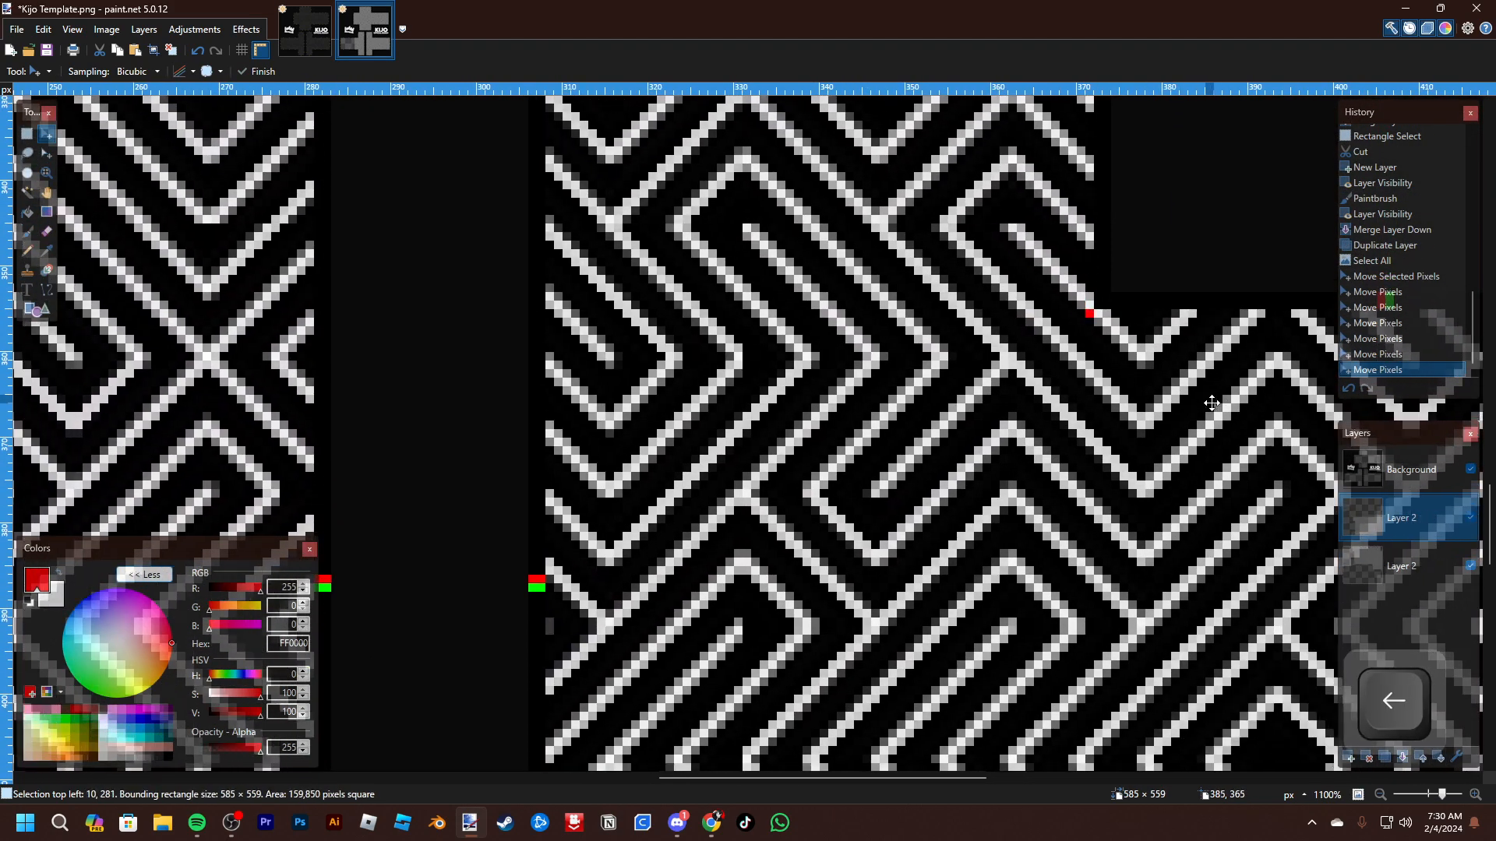
key(Left)
key(Left)
key(Left)
key(Left)
key(Left)
key(Left)
key(Left)
key(Left)
key(Left)
key(Left)
key(Left)
key(Left)
key(Left)
key(Left)
key(Left)
key(Left)
key(Left)
key(Left)
key(Left)
key(Left)
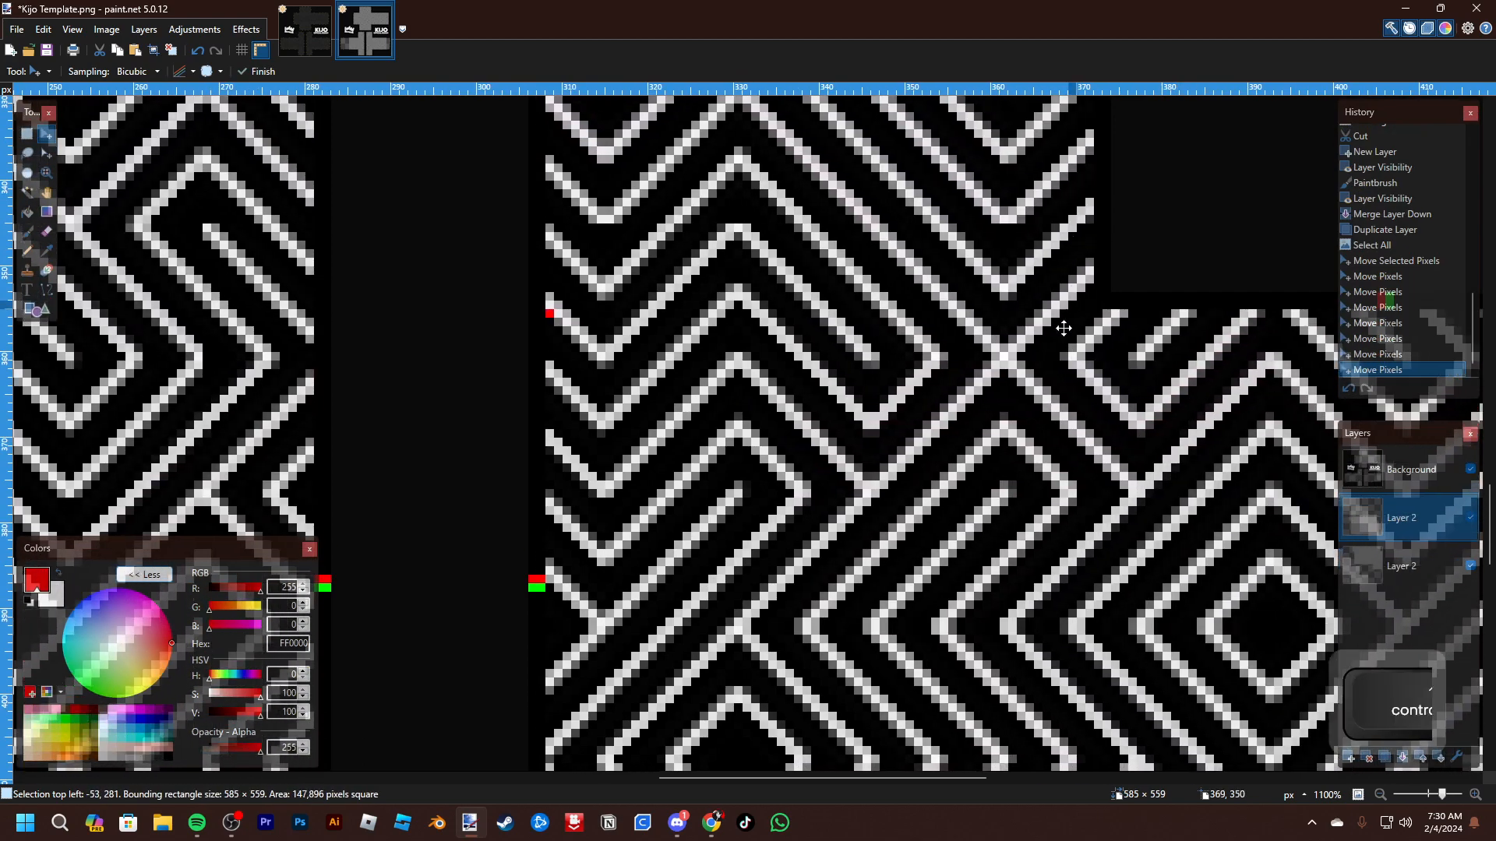
key(ctrl+d)
scroll(1065, 405, down, 8)
key(ctrl+a)
drag(1147, 418, 864, 403)
key(ctrl+z)
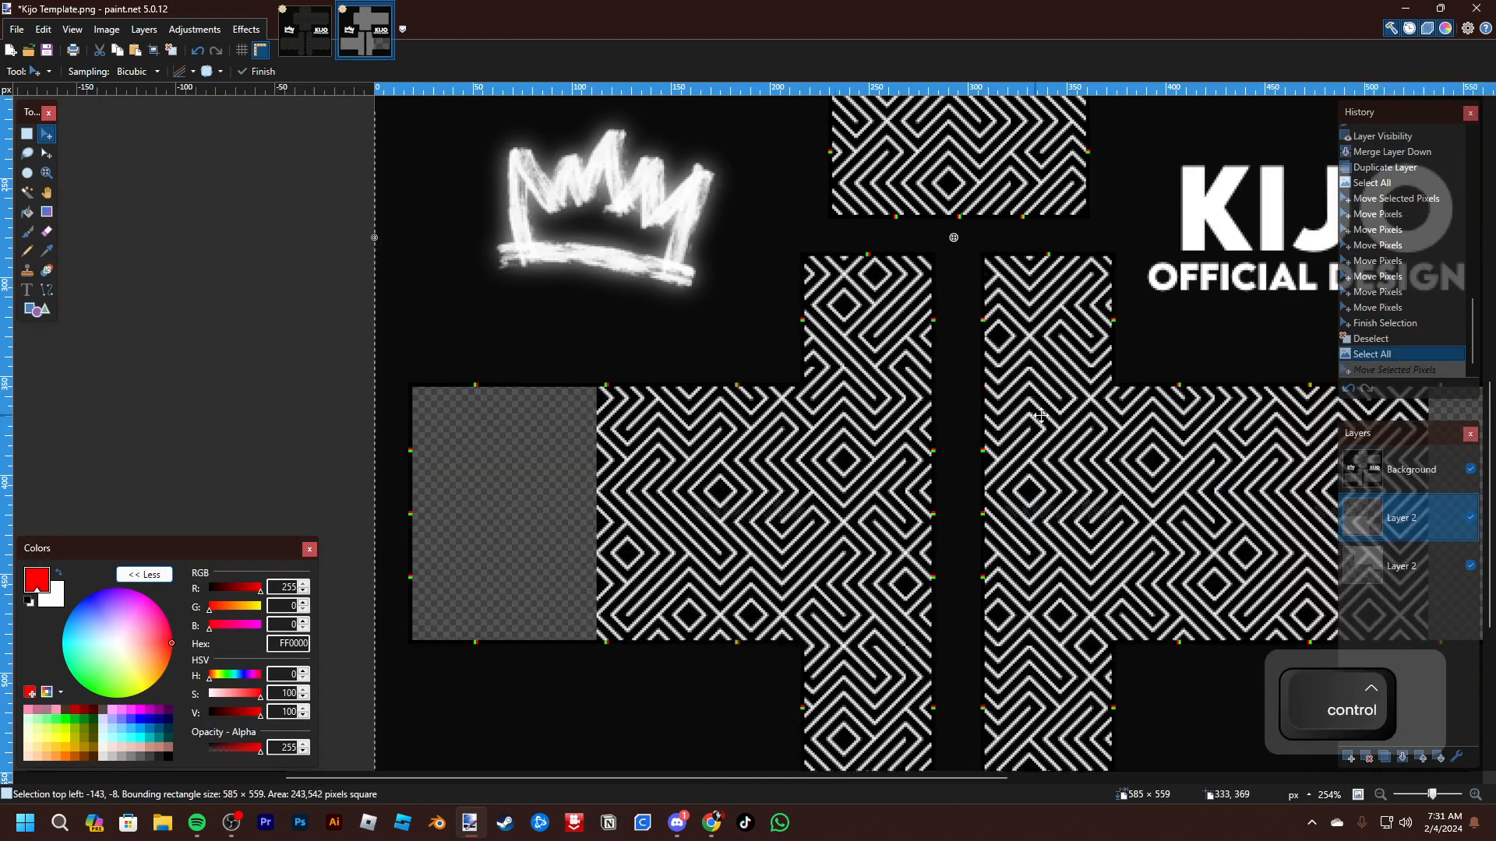
key(ctrl+d)
Select the pattern covering the left-hand sleeve section with a rectangle and cut it out
key(s)
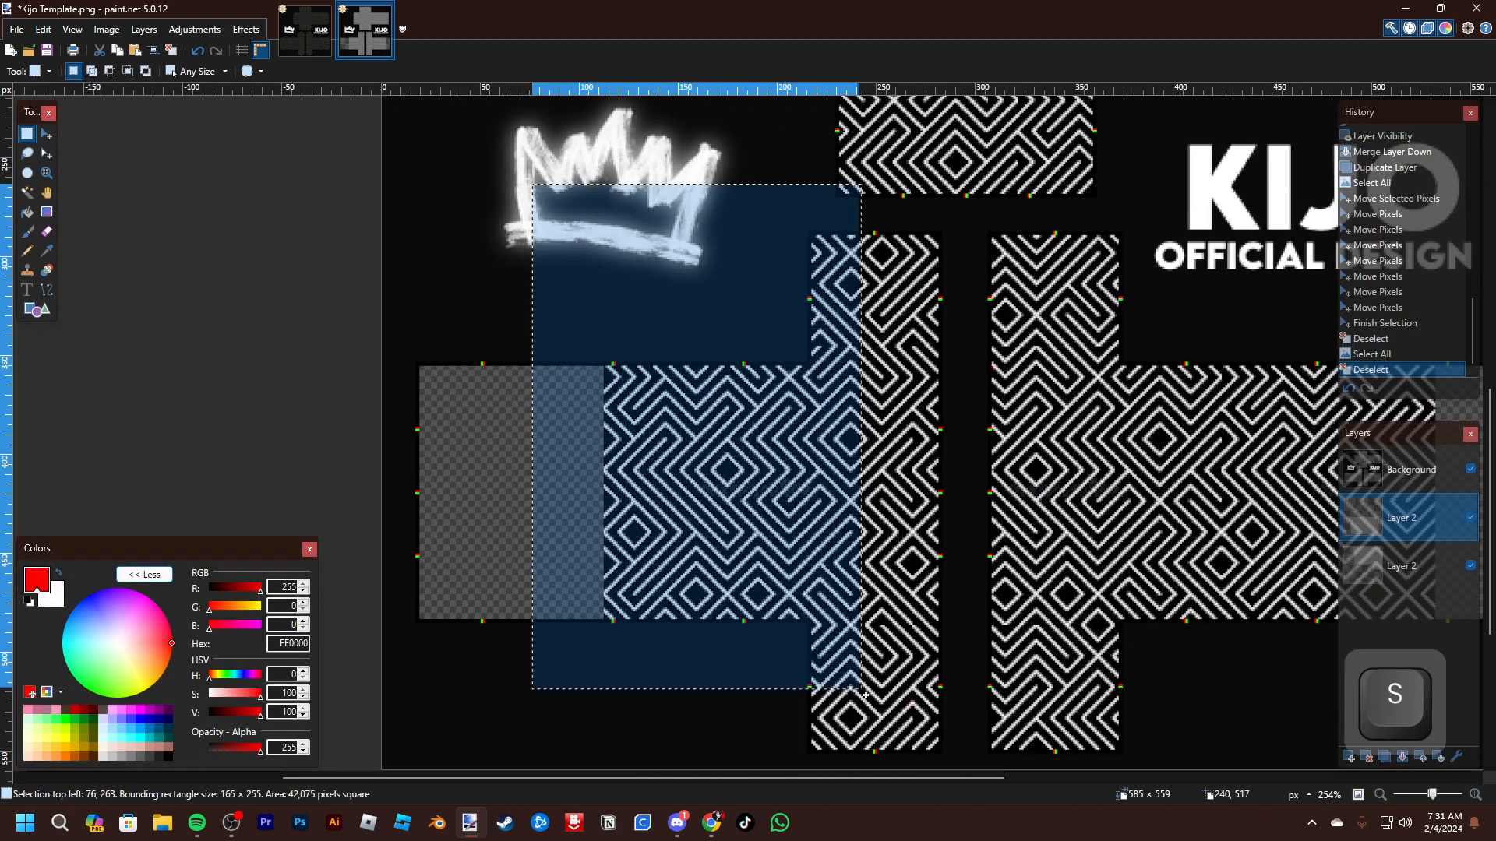
drag(866, 695, 960, 767)
key(ctrl+x)
Duplicate the sleeve pattern layer and move the whole copy right to fill the empty end of the right-hand sleeve
drag(1027, 400, 668, 351)
scroll(988, 411, up, 2)
drag(1043, 424, 898, 449)
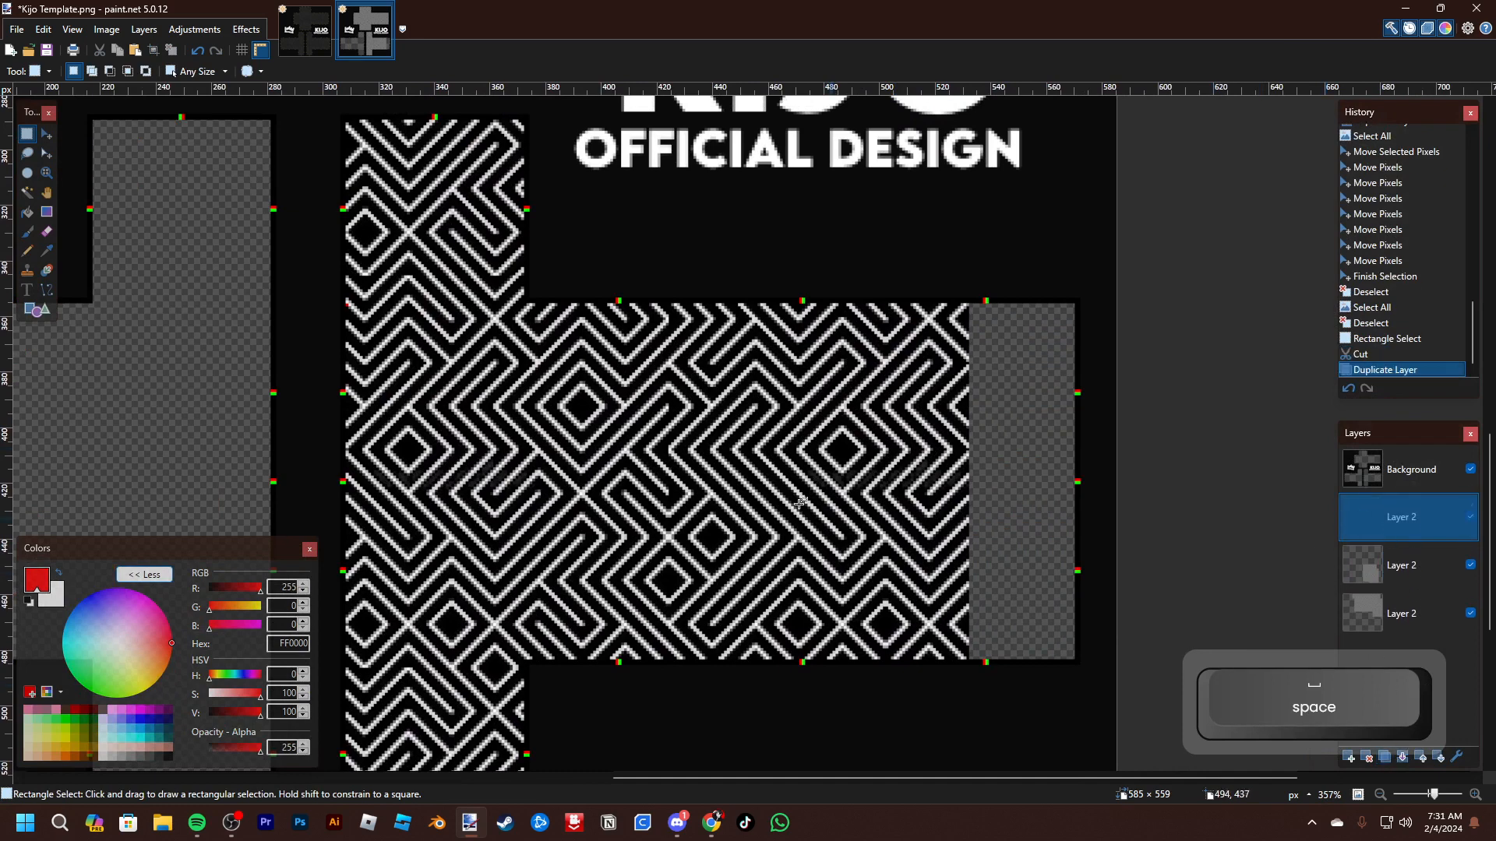
key(ctrl+a)
key(m)
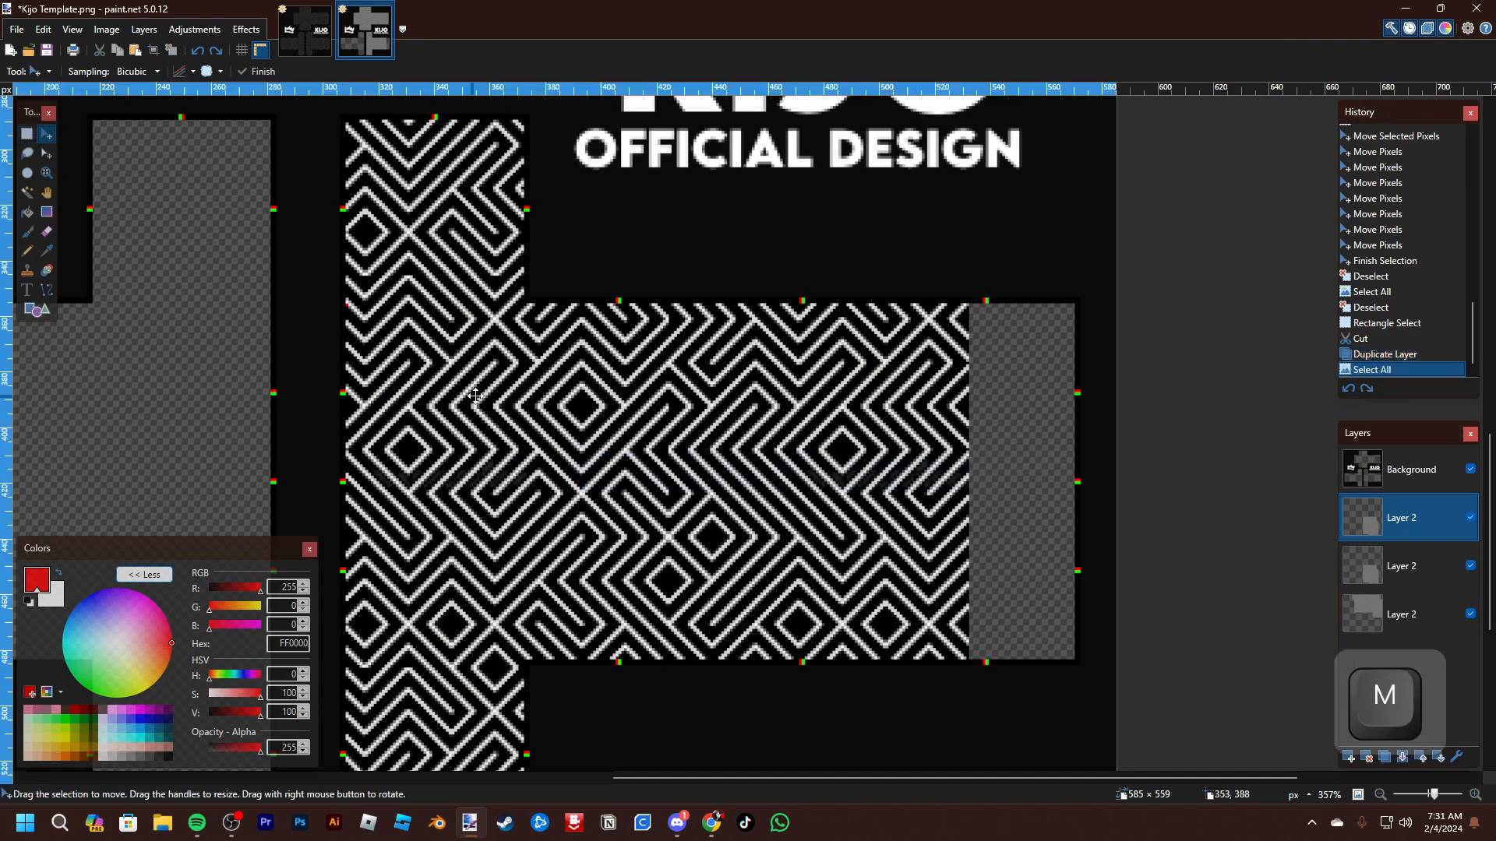
drag(632, 427, 1136, 431)
key(ctrl+d)
Merge the sleeve pattern layers down into the torso pattern layer so a single pattern layer remains
scroll(740, 405, down, 3)
drag(614, 384, 822, 423)
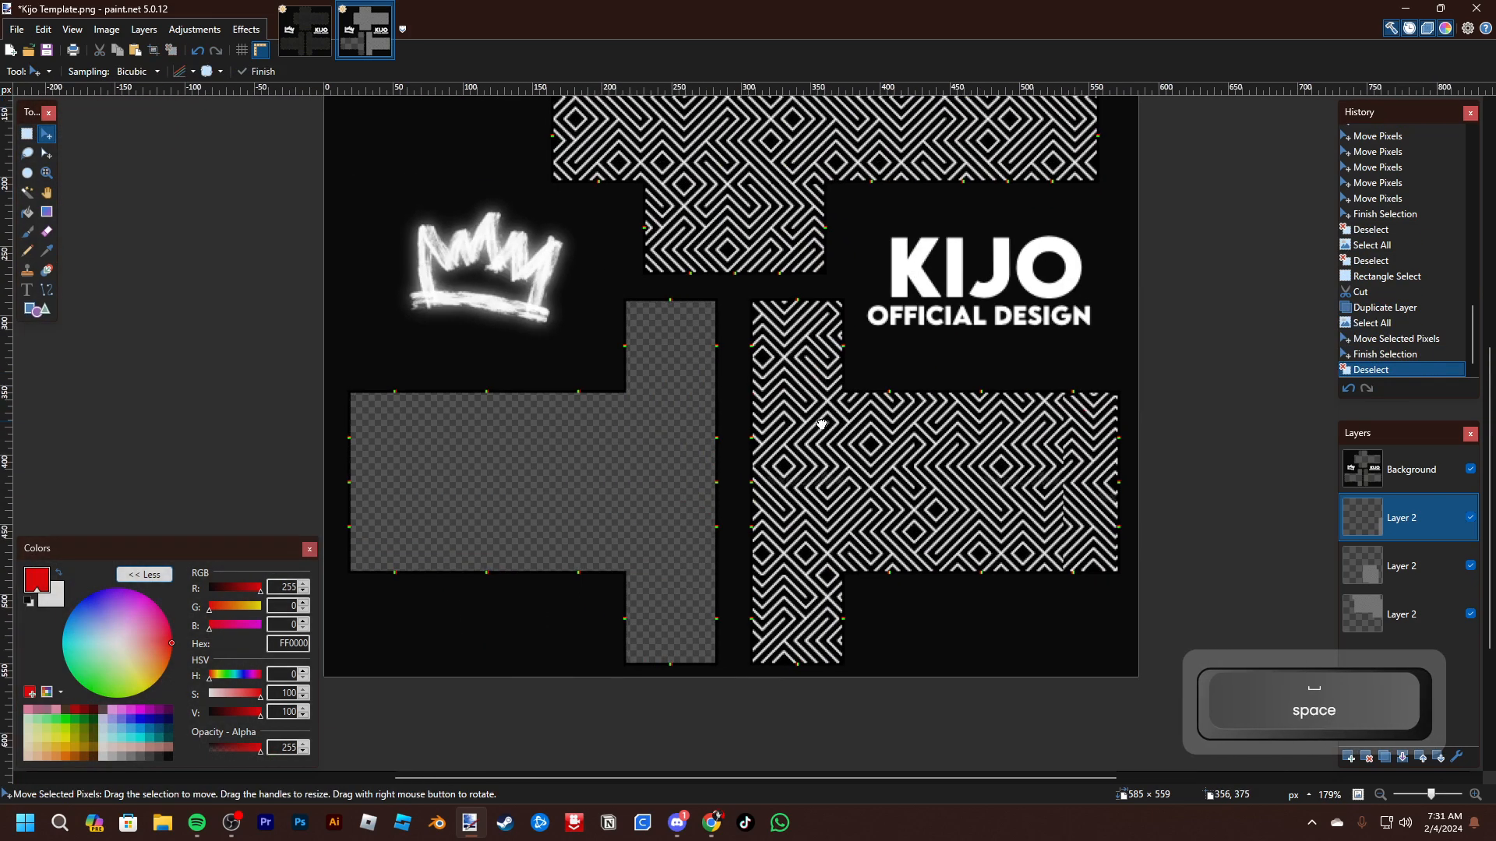
drag(766, 320, 822, 393)
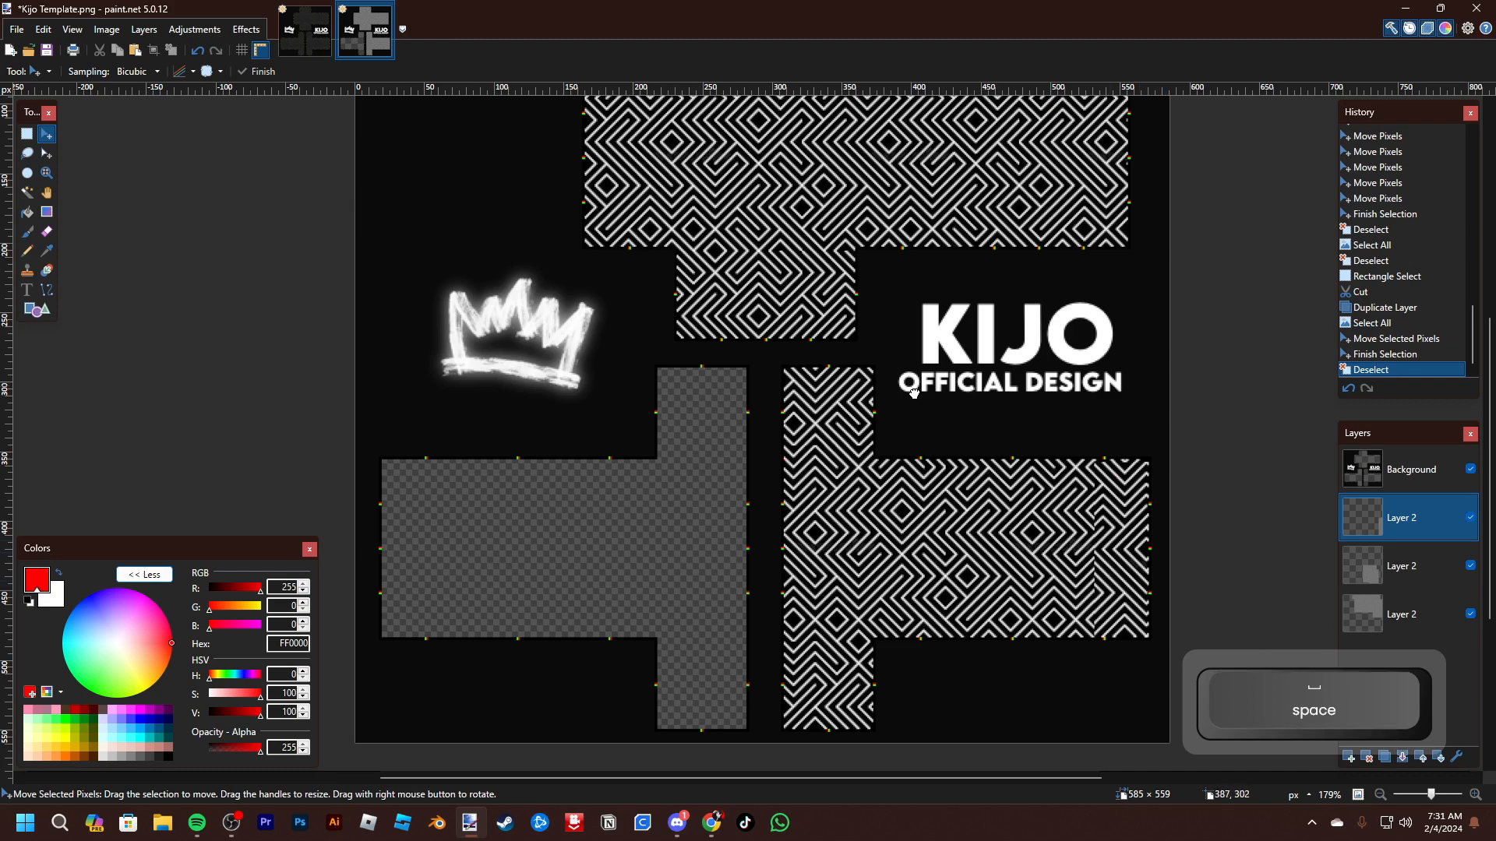
drag(915, 393, 1026, 363)
scroll(997, 455, up, 2)
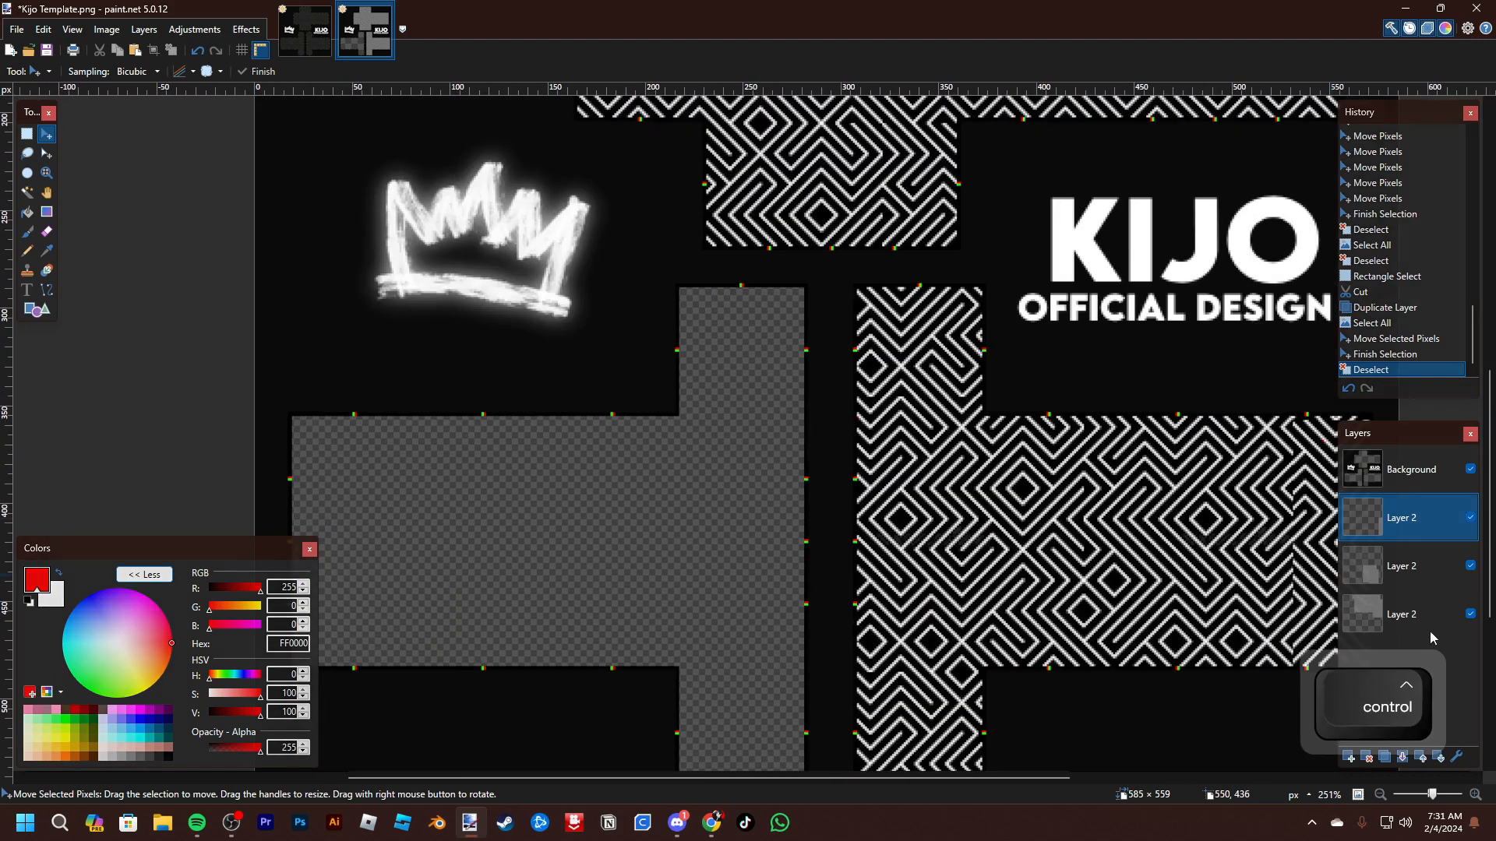
click(1403, 757)
Paint a one-pixel red marker on the pattern at the inner corner between the torso's upper flap and its left side section
scroll(814, 283, up, 8)
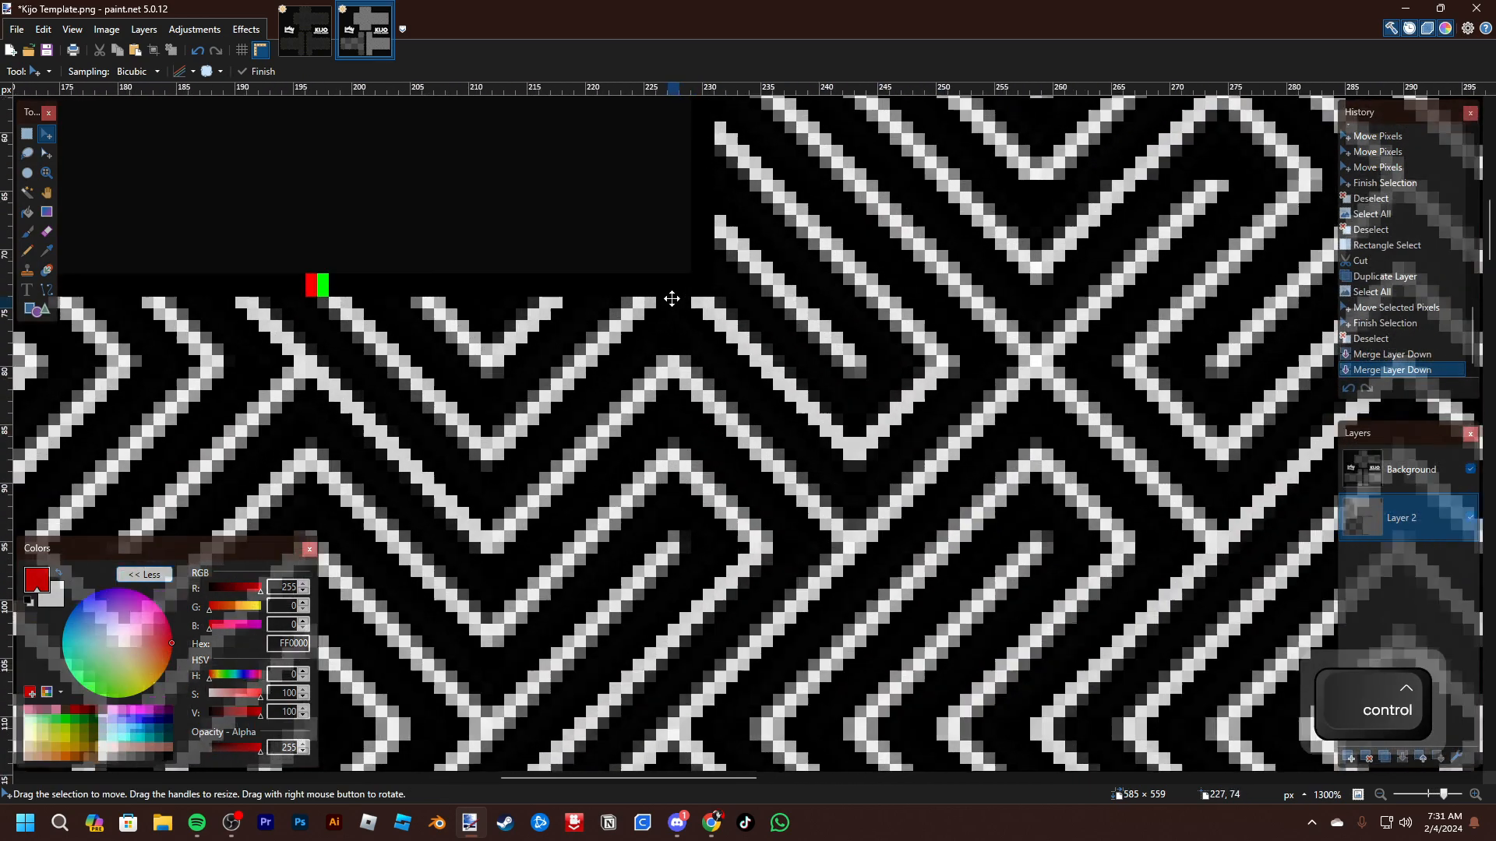
scroll(672, 299, up, 1)
drag(746, 291, 851, 333)
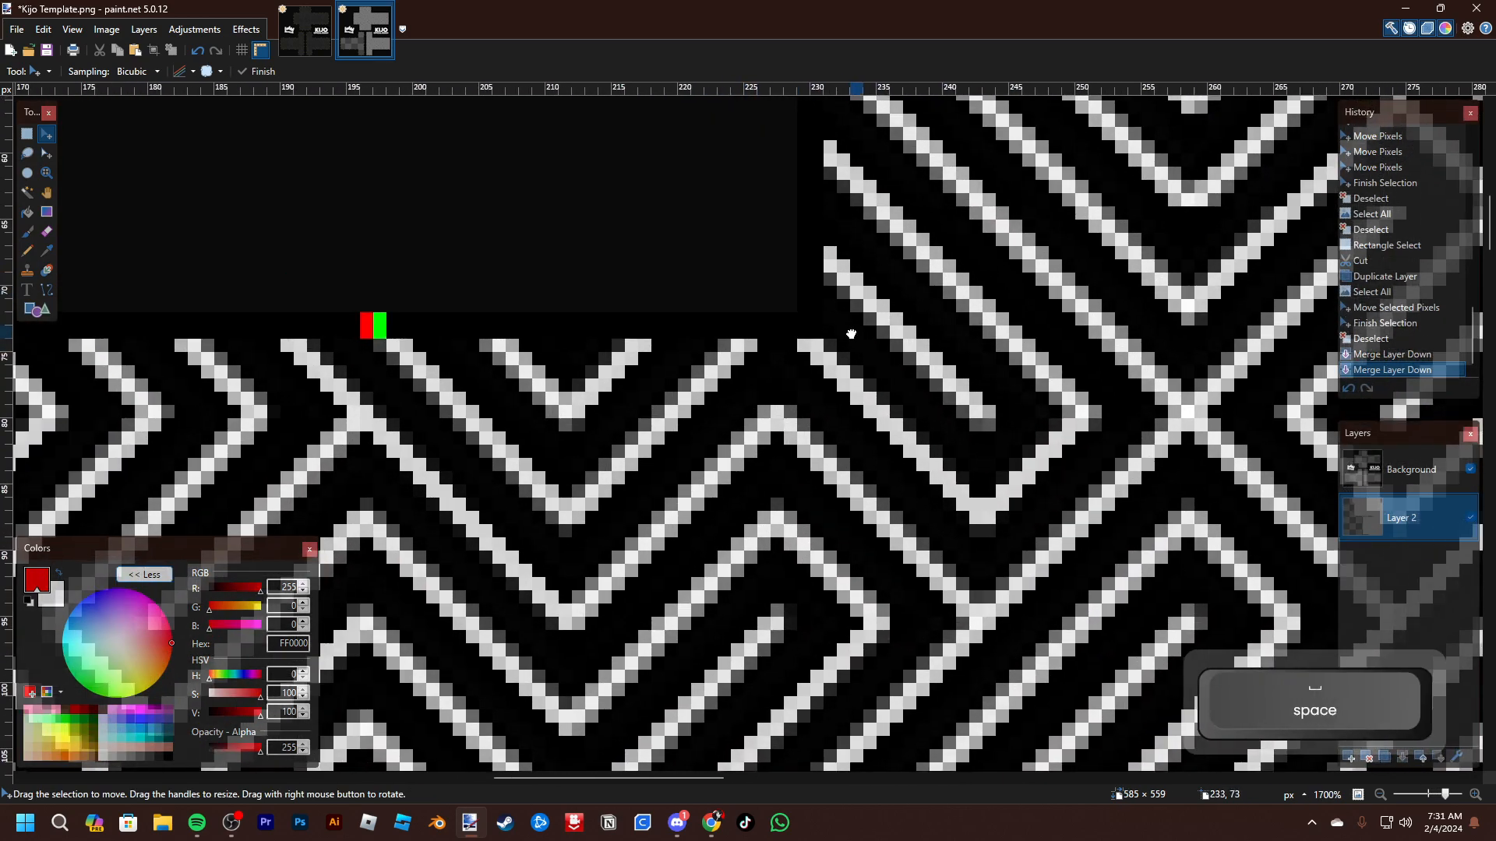
key(b)
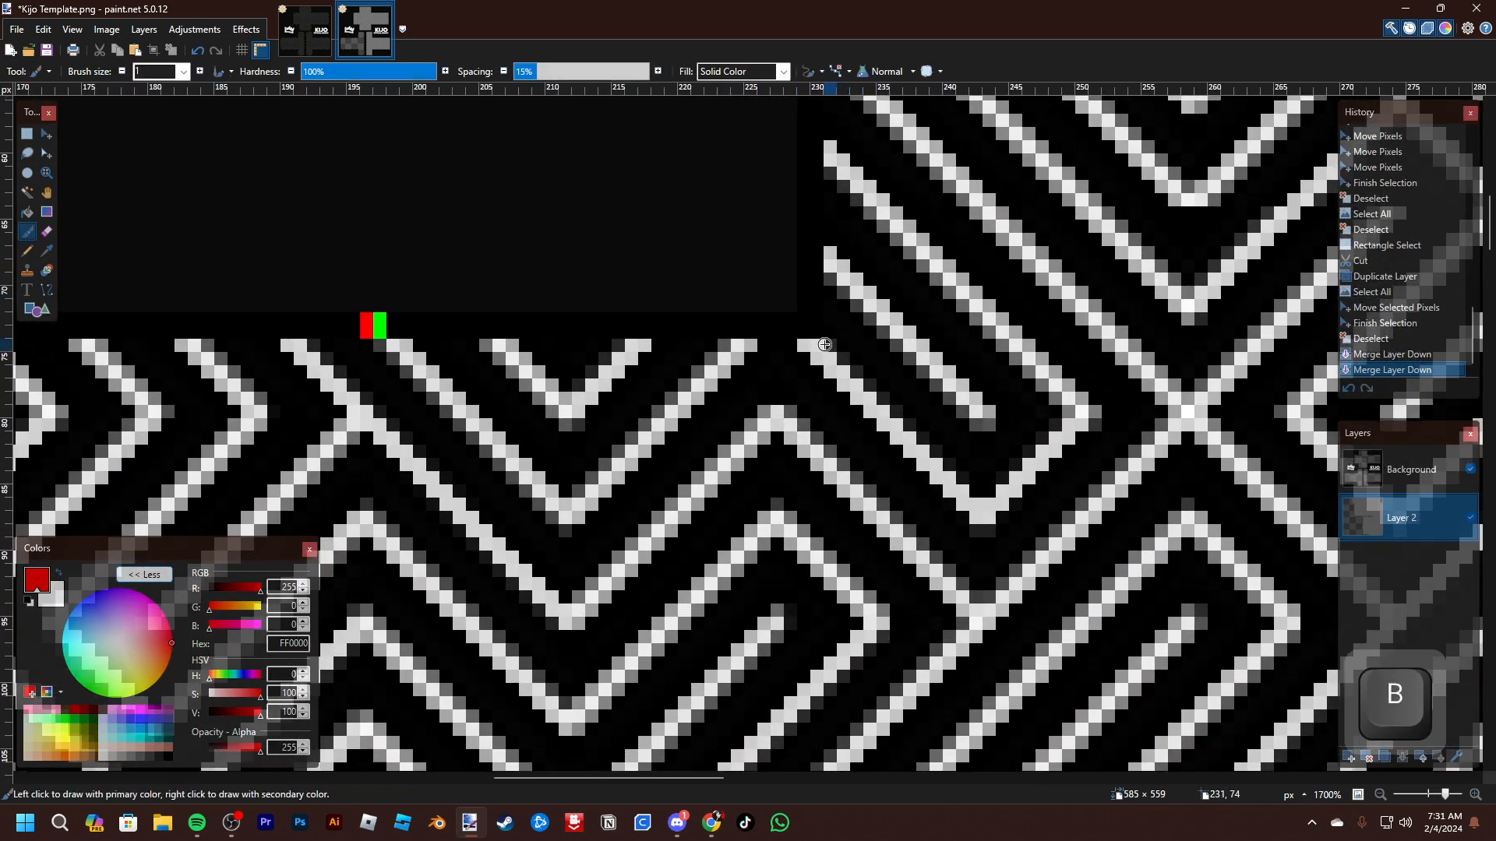
scroll(825, 344, up, 3)
click(1469, 518)
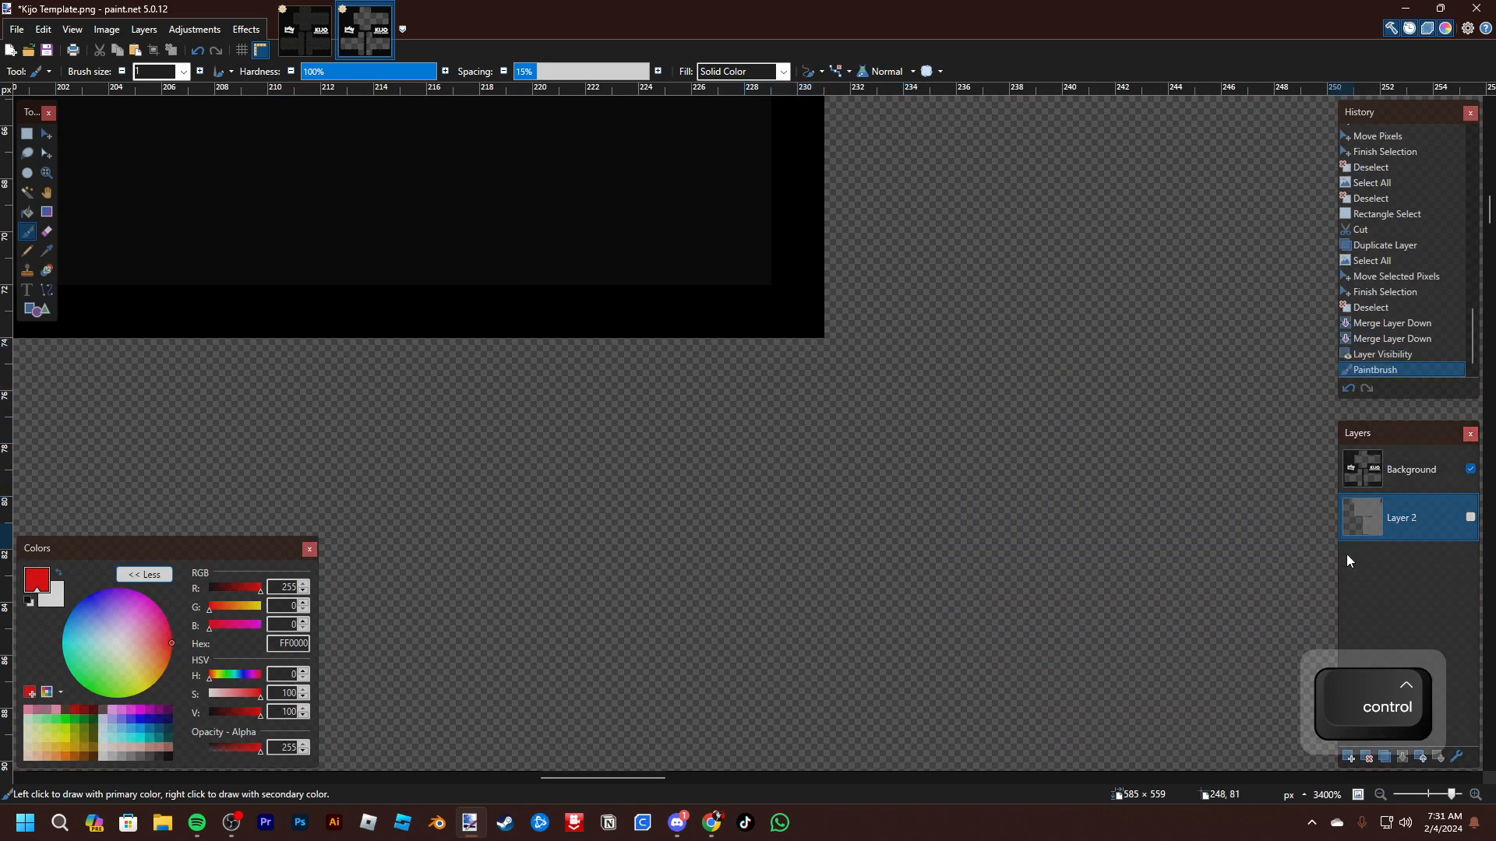
click(1469, 518)
scroll(901, 424, down, 3)
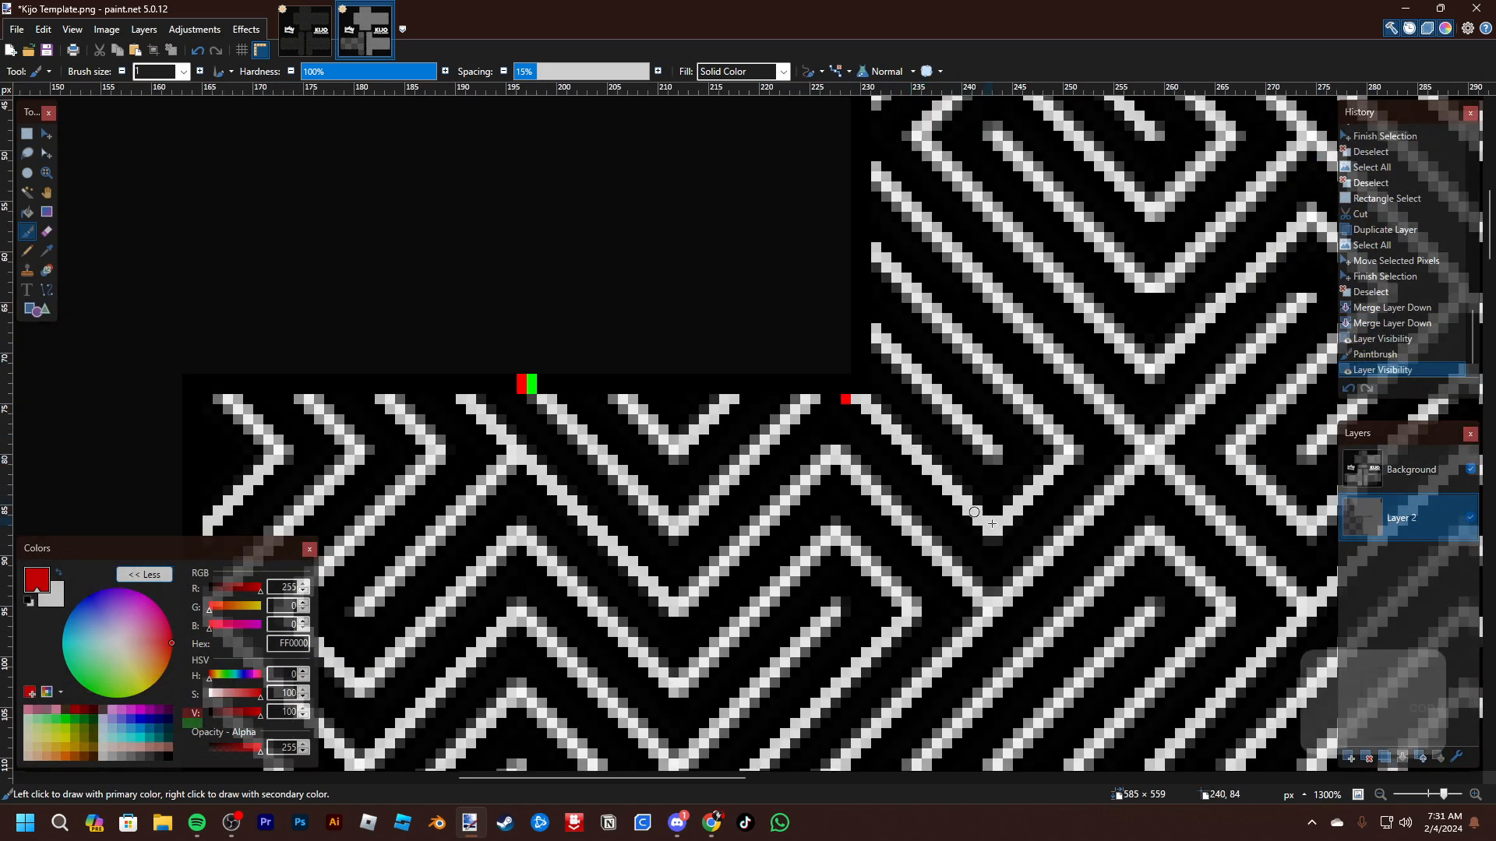
Duplicate the marked pattern layer and move the whole copy down over the left-hand sleeve
scroll(695, 355, down, 5)
drag(935, 582, 891, 358)
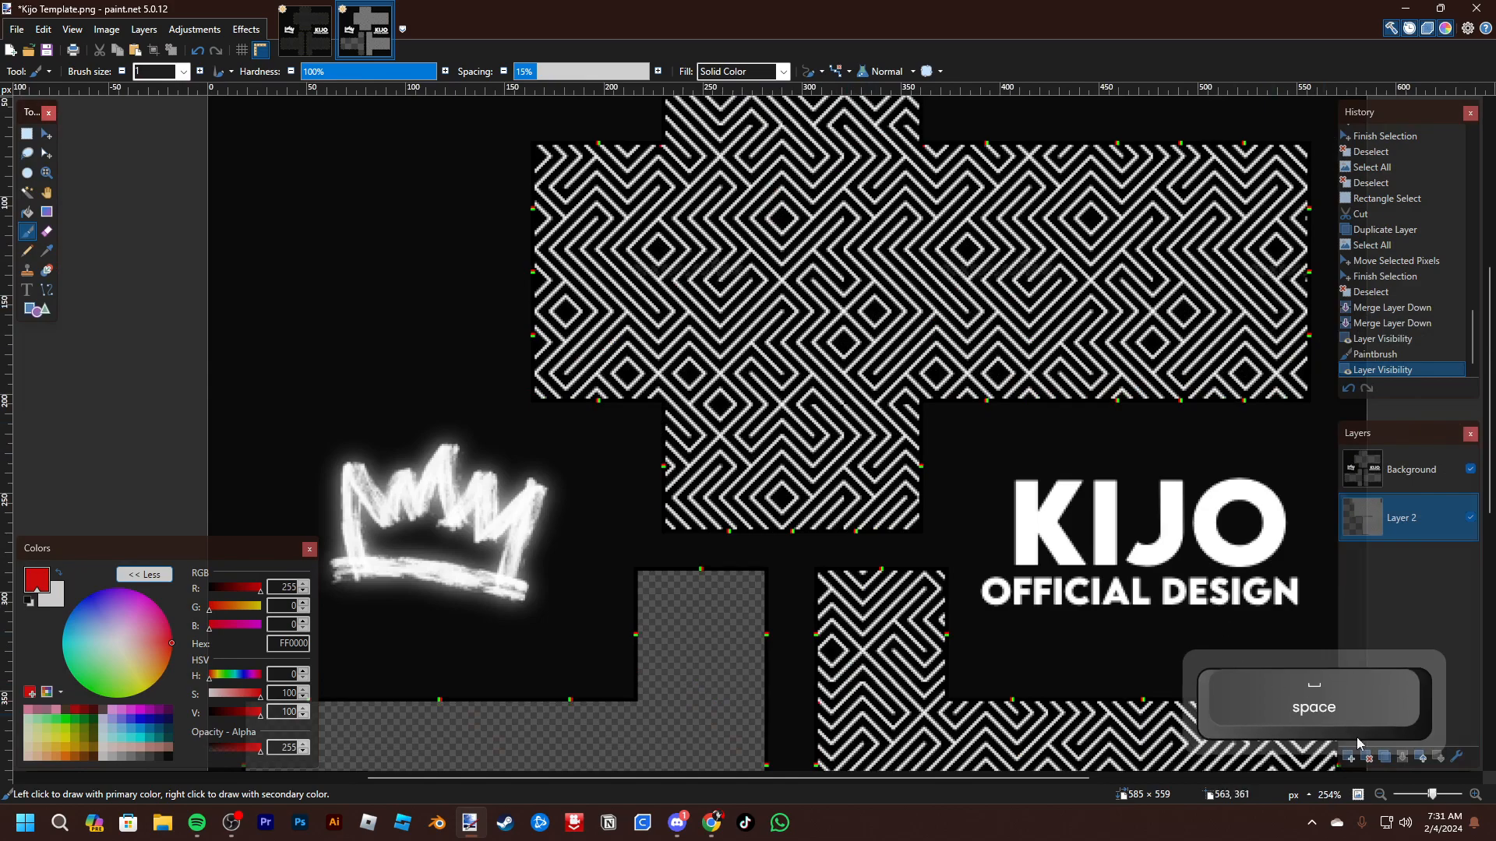
click(1386, 760)
drag(835, 532, 661, 637)
scroll(830, 579, up, 3)
Nudge the pattern copy right until its red marker meets the left-hand sleeve's right edge, fine-tune it leftward, and deselect
key(Right)
key(Right)
key(Right)
key(Right)
key(Right)
key(Right)
key(Right)
key(Right)
key(Right)
key(Right)
key(Right)
key(Right)
key(Right)
key(Right)
key(Right)
key(Right)
key(Right)
key(Right)
key(Right)
key(Right)
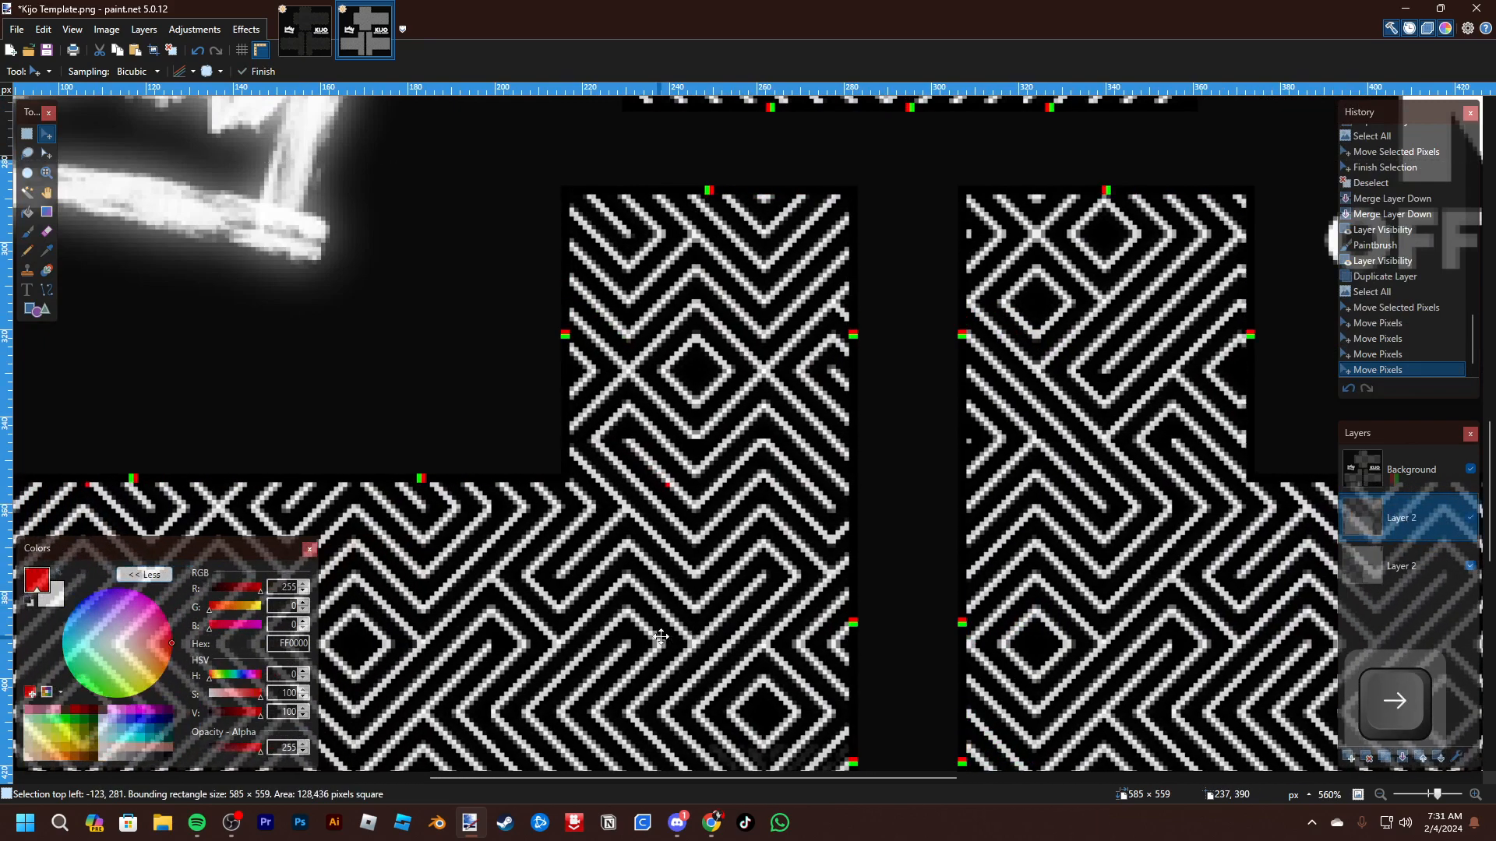
key(Right)
key(Right)
key(Right)
key(Right)
key(Right)
key(Right)
key(Right)
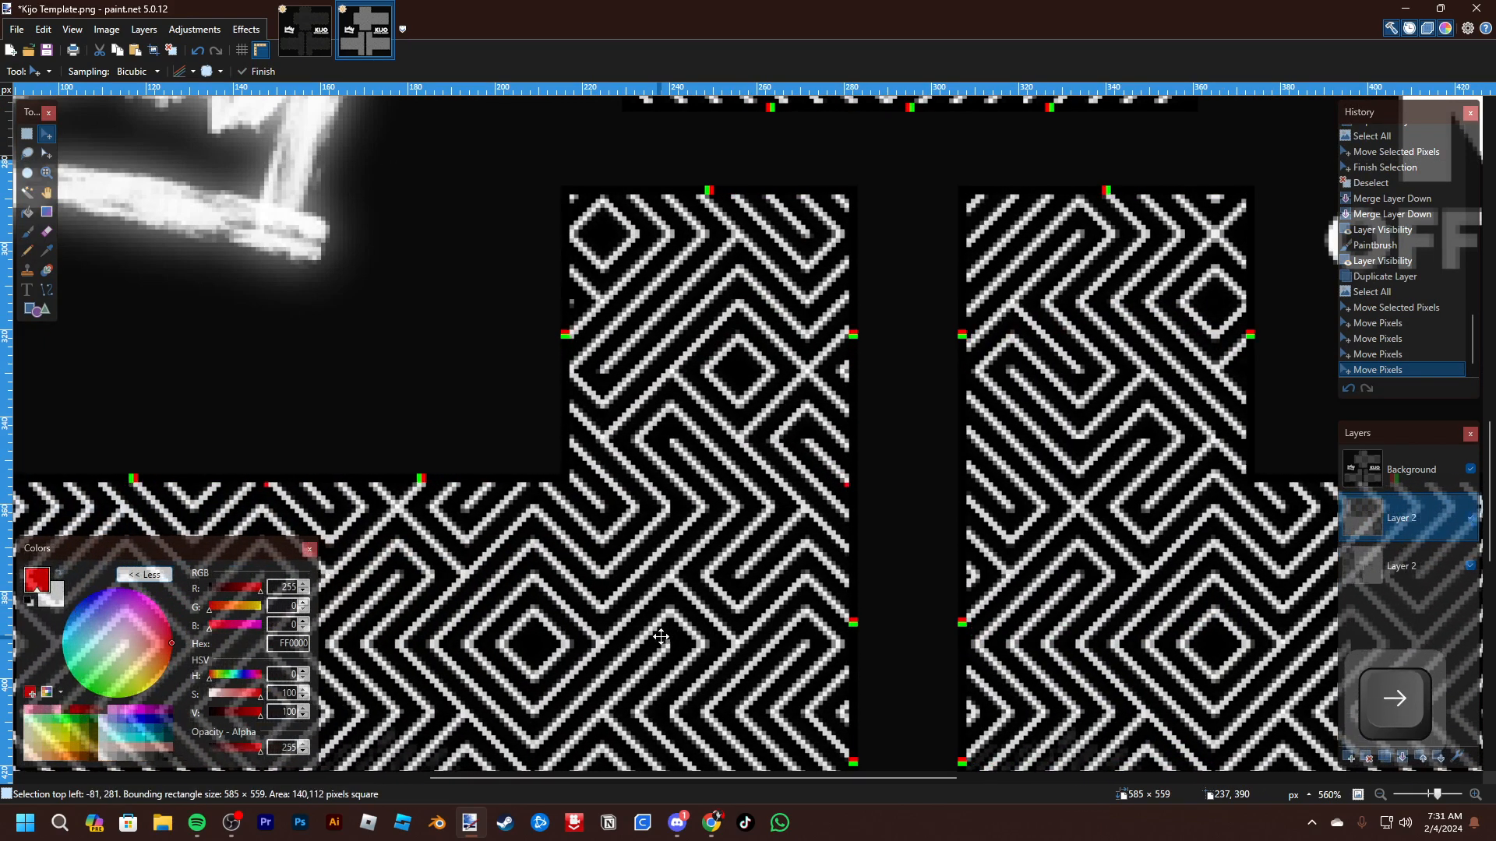
key(Left)
key(Left)
key(ctrl+d)
Copy a rectangle of pattern from the right-hand sleeve area and paste it over the empty end of the left-hand sleeve
scroll(660, 637, down, 5)
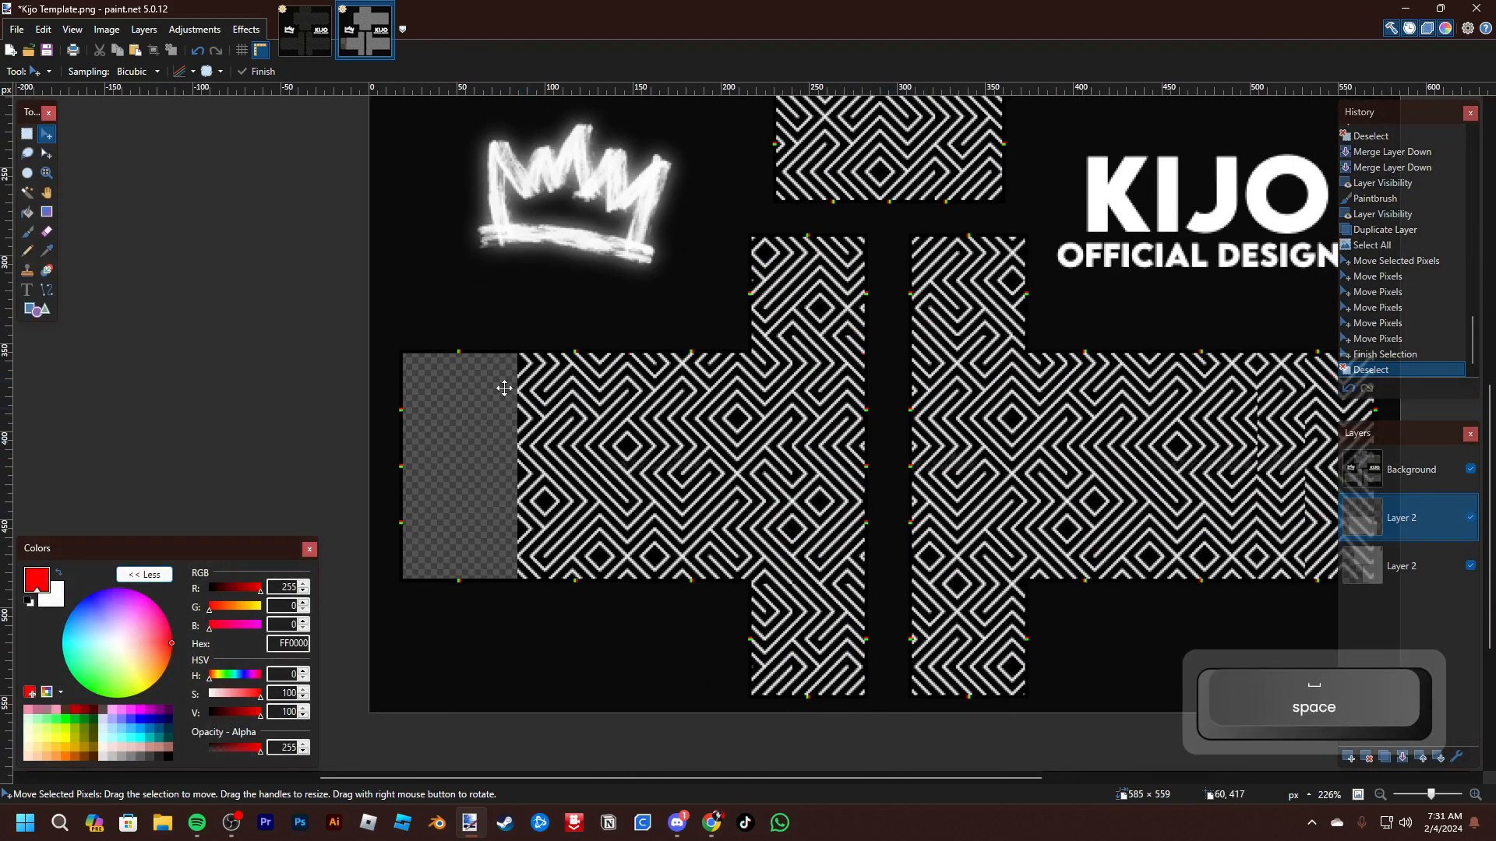
drag(828, 497, 820, 519)
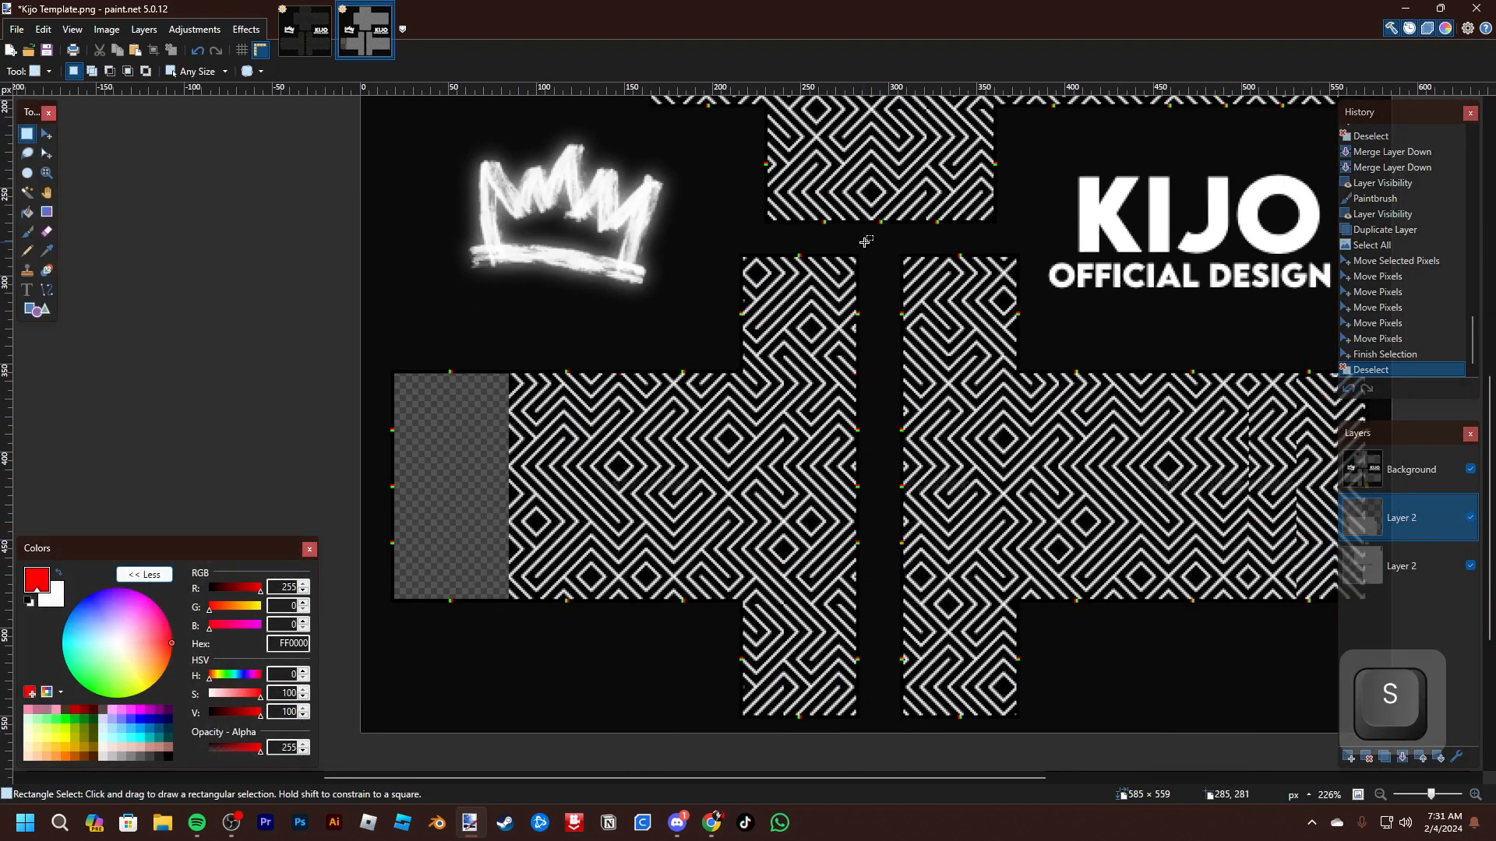
drag(866, 243, 1112, 732)
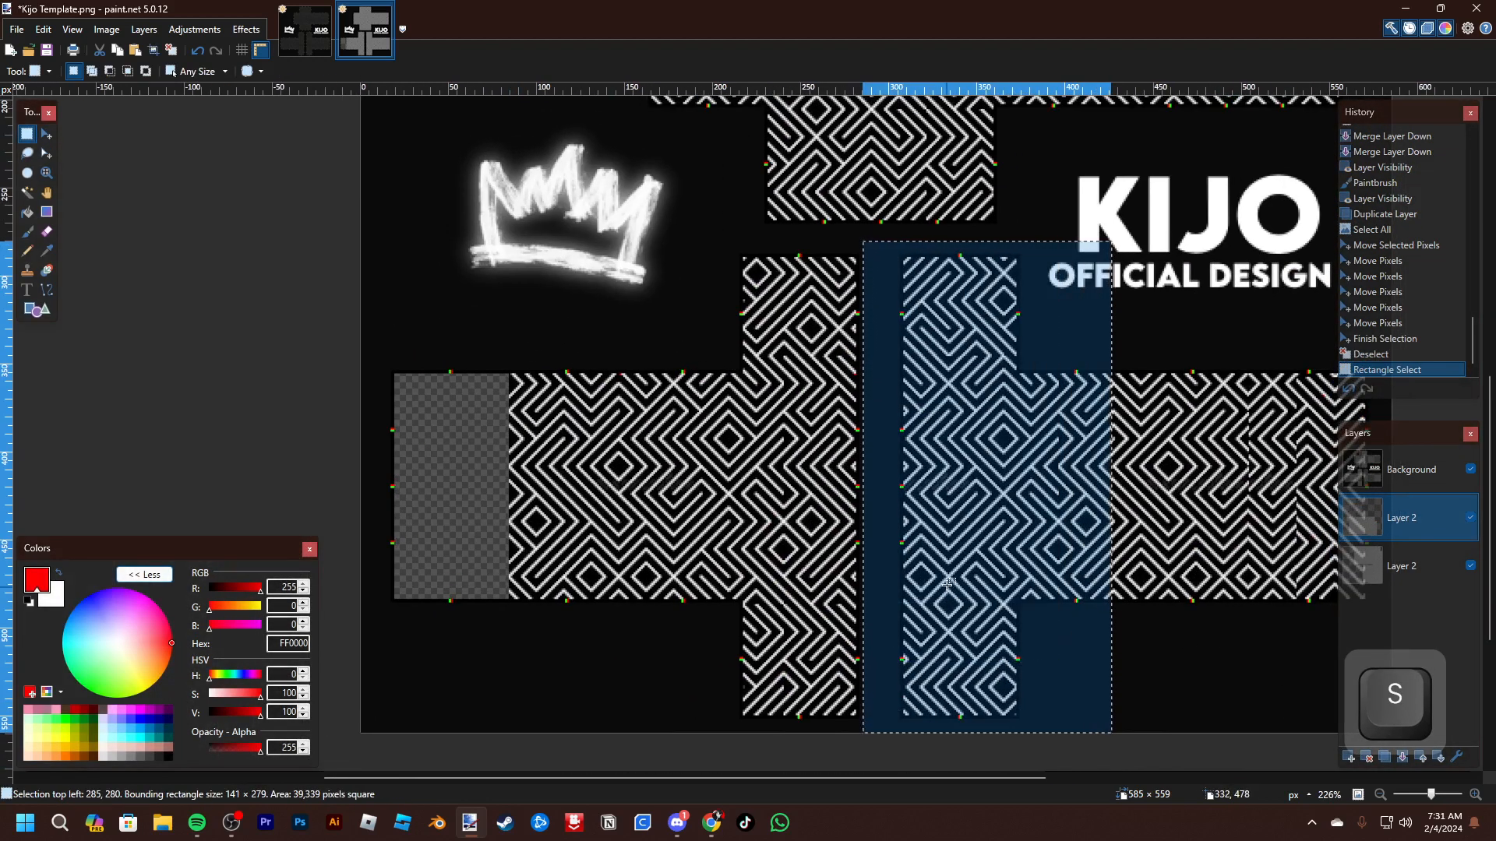
key(ctrl+c)
key(ctrl+v)
drag(1206, 540, 603, 543)
key(ctrl+d)
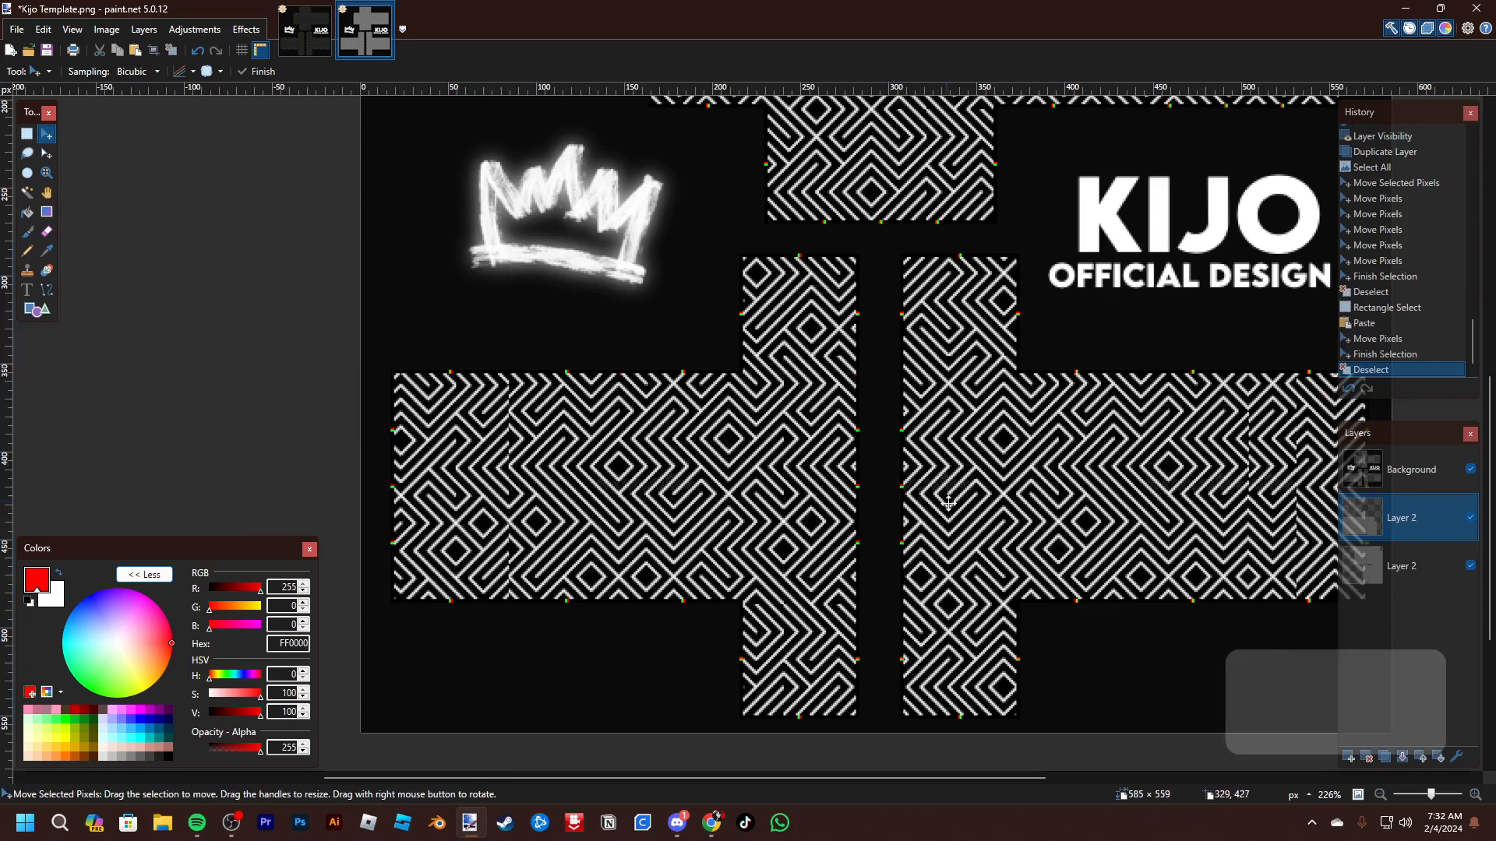
Merge the pattern layers and fill all remaining red marker pixels with black using a global Magic Wand selection
scroll(428, 390, down, 5)
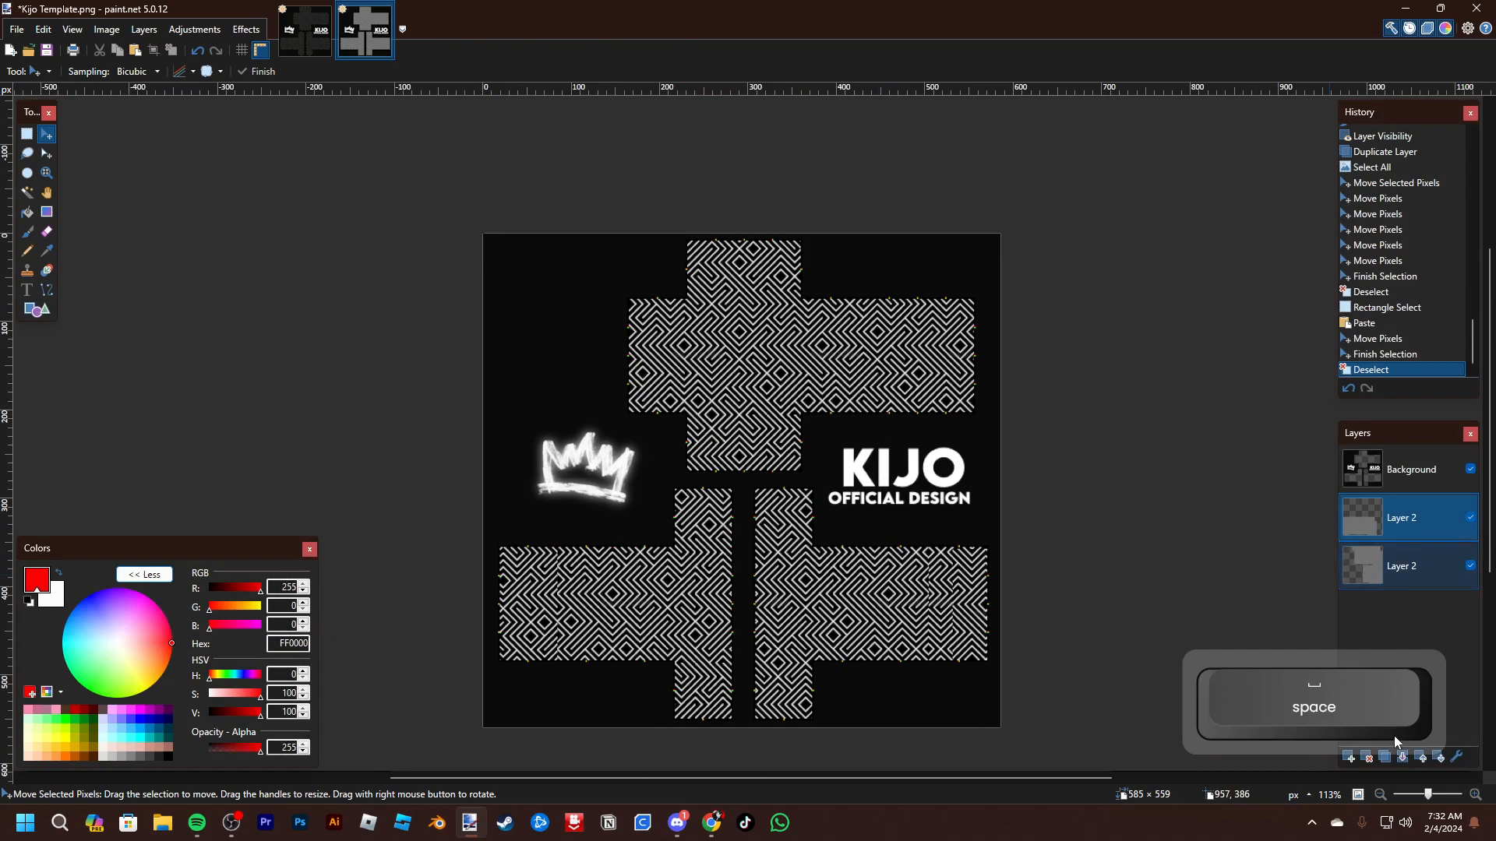
scroll(688, 299, up, 12)
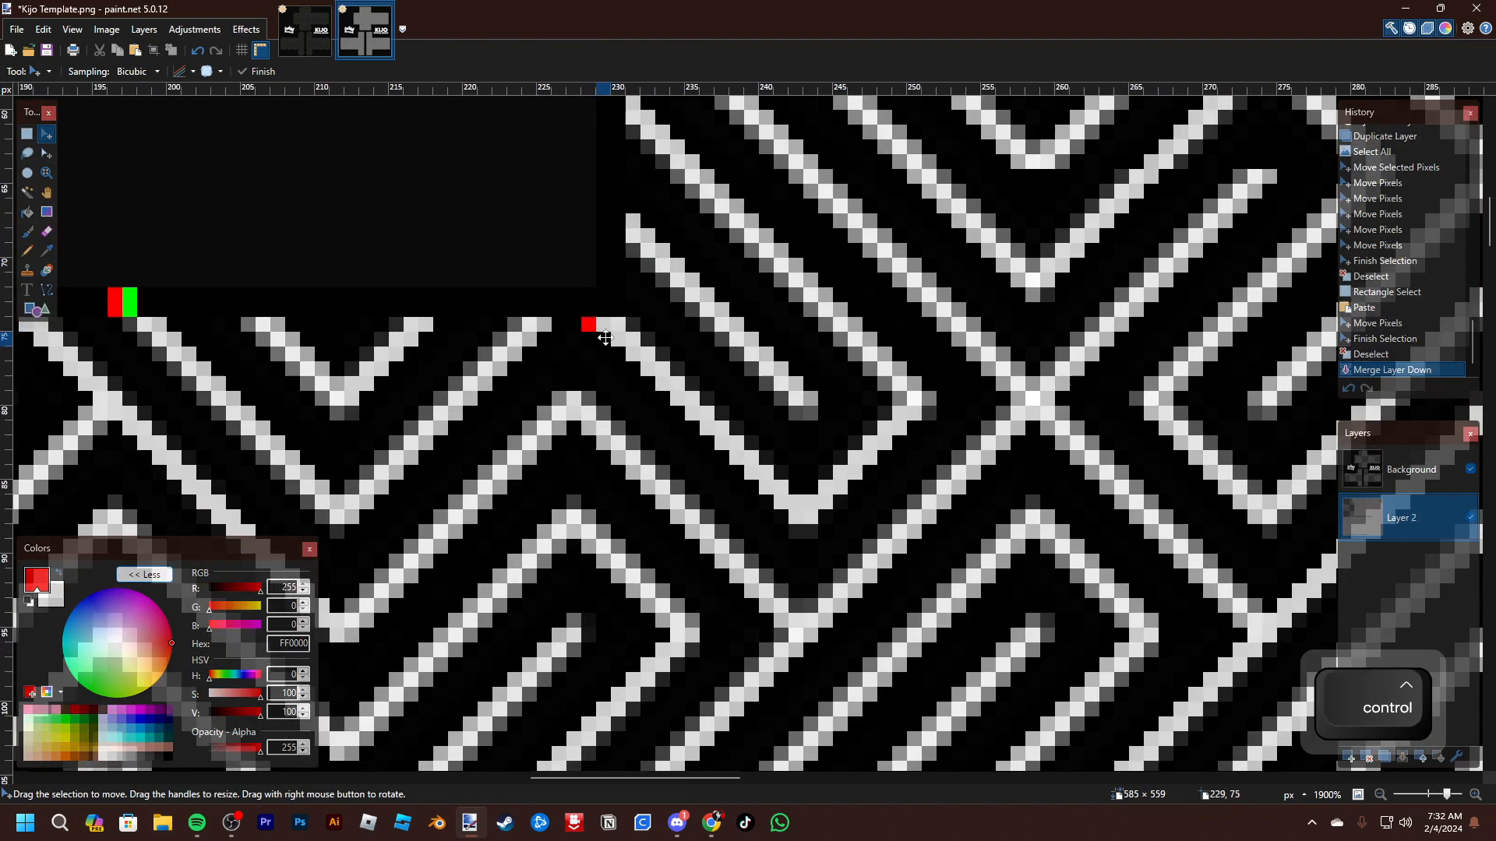
key(s)
key(s)
shift+click(587, 326)
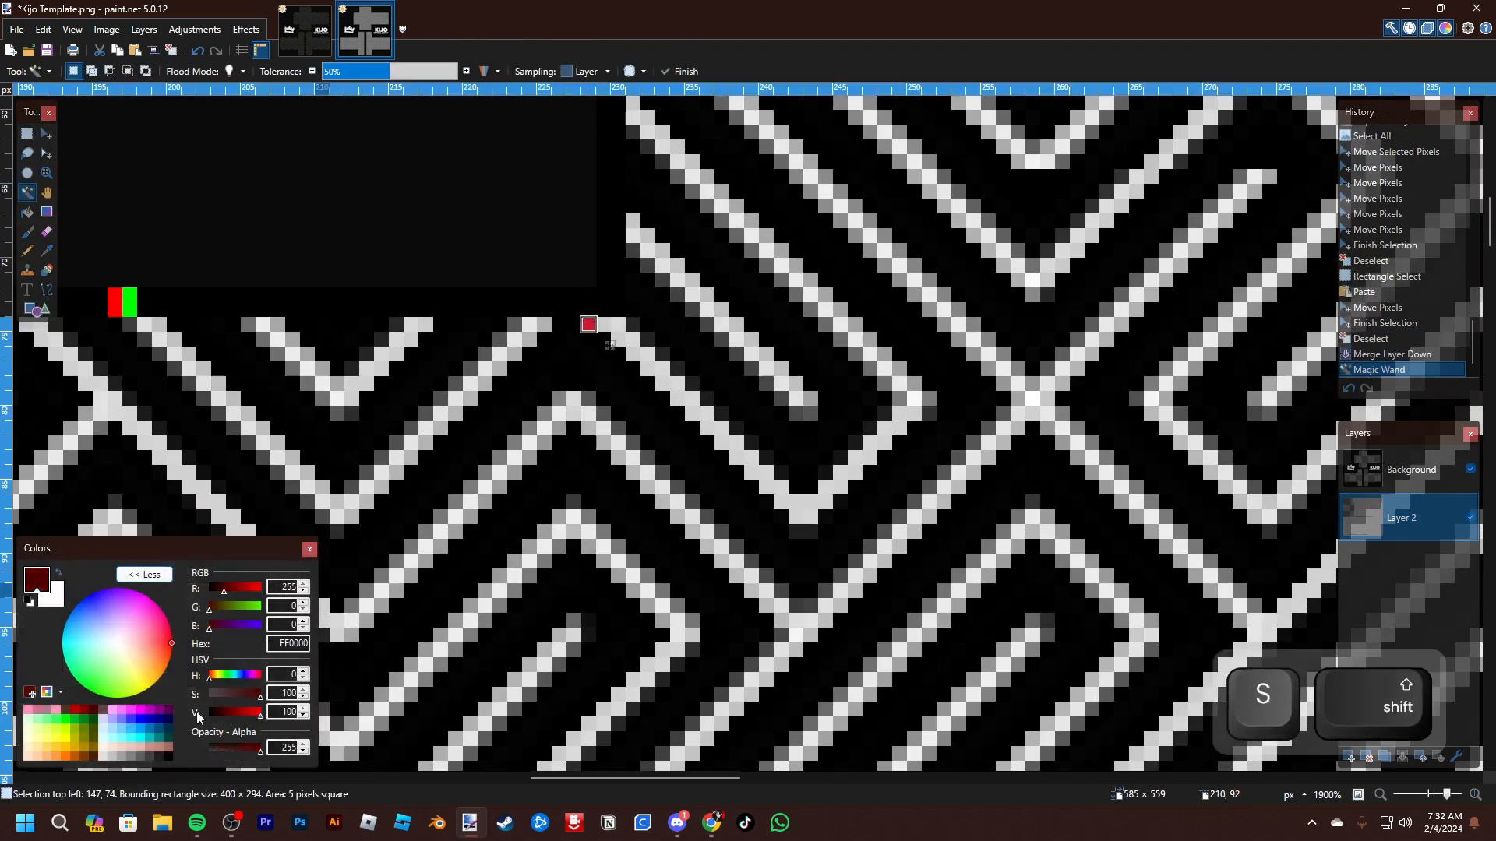
click(200, 715)
key(BackSpace)
key(ctrl+d)
Open the Showcase Template Empty.png file alongside the finished clothing template
scroll(902, 615, down, 7)
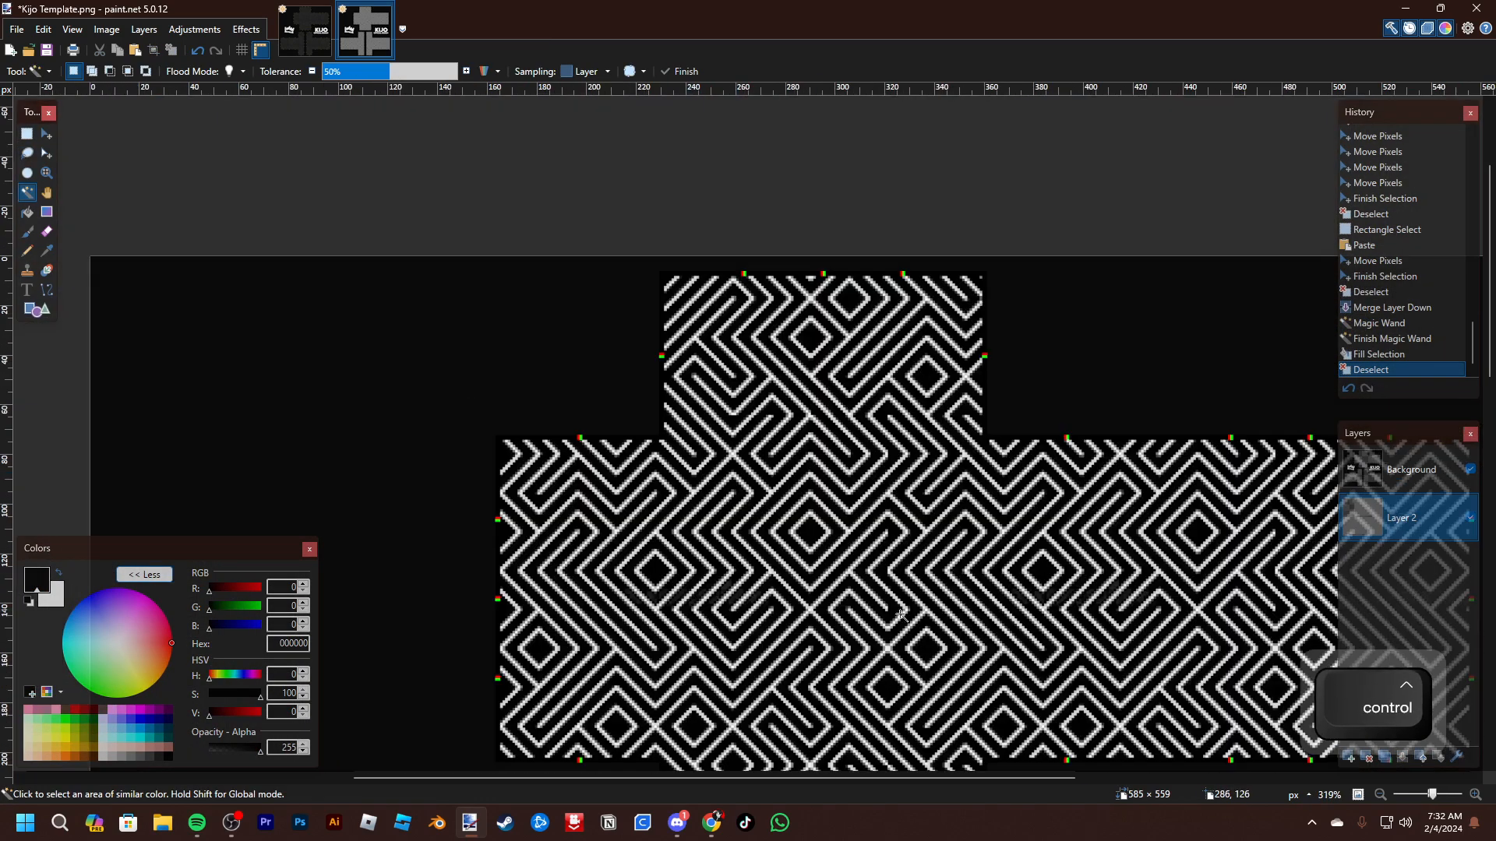
drag(901, 616, 872, 524)
scroll(901, 537, down, 4)
scroll(880, 546, up, 2)
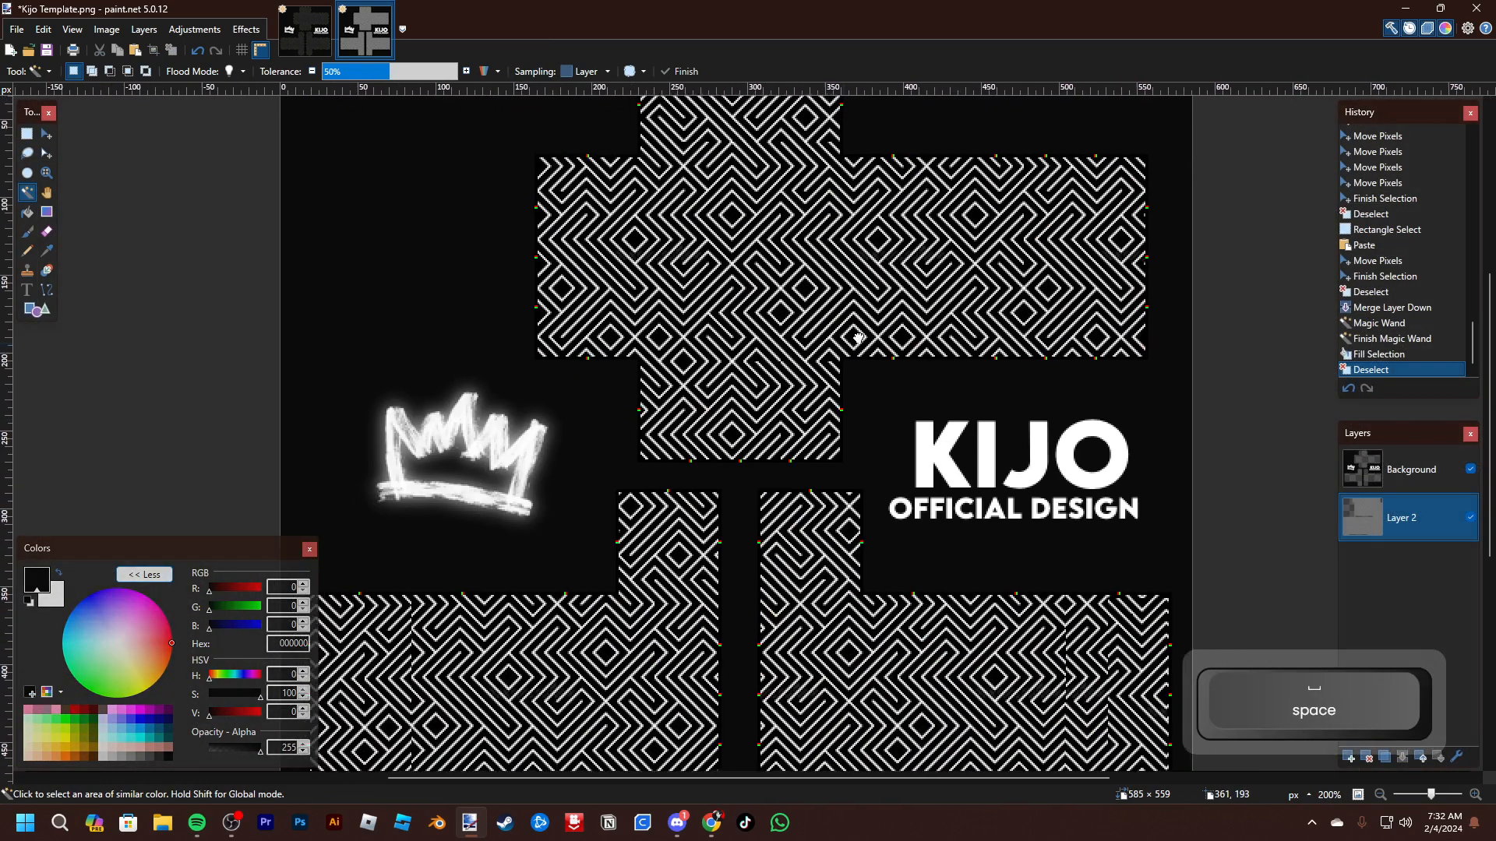
scroll(944, 514, down, 1)
mouse_move(931, 476)
mouse_down()
mouse_move(895, 485)
mouse_move(821, 452)
mouse_move(871, 460)
mouse_move(888, 495)
mouse_up()
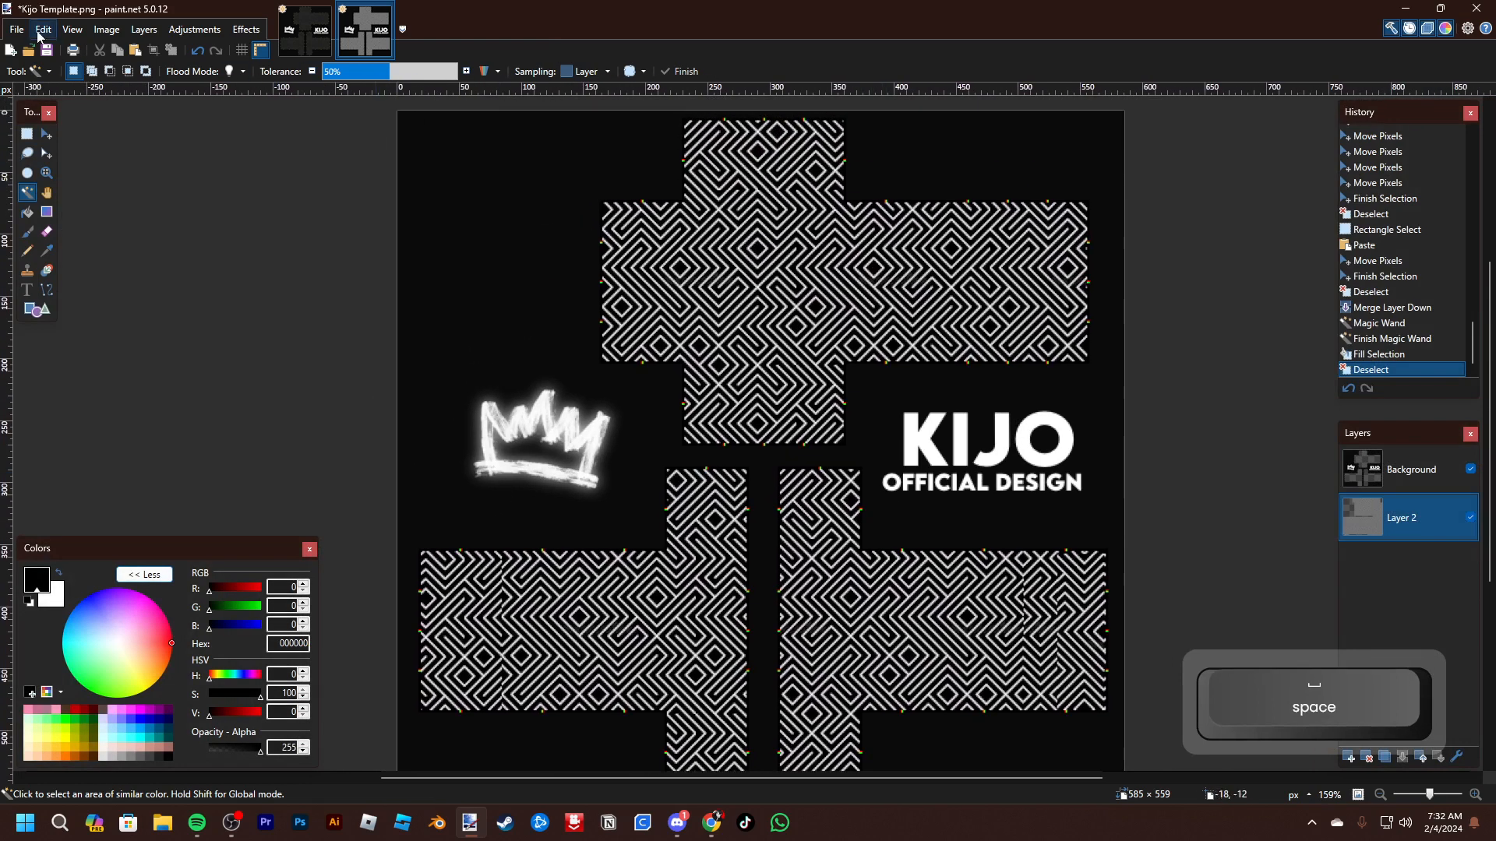
click(17, 30)
mouse_move(137, 87)
click(258, 279)
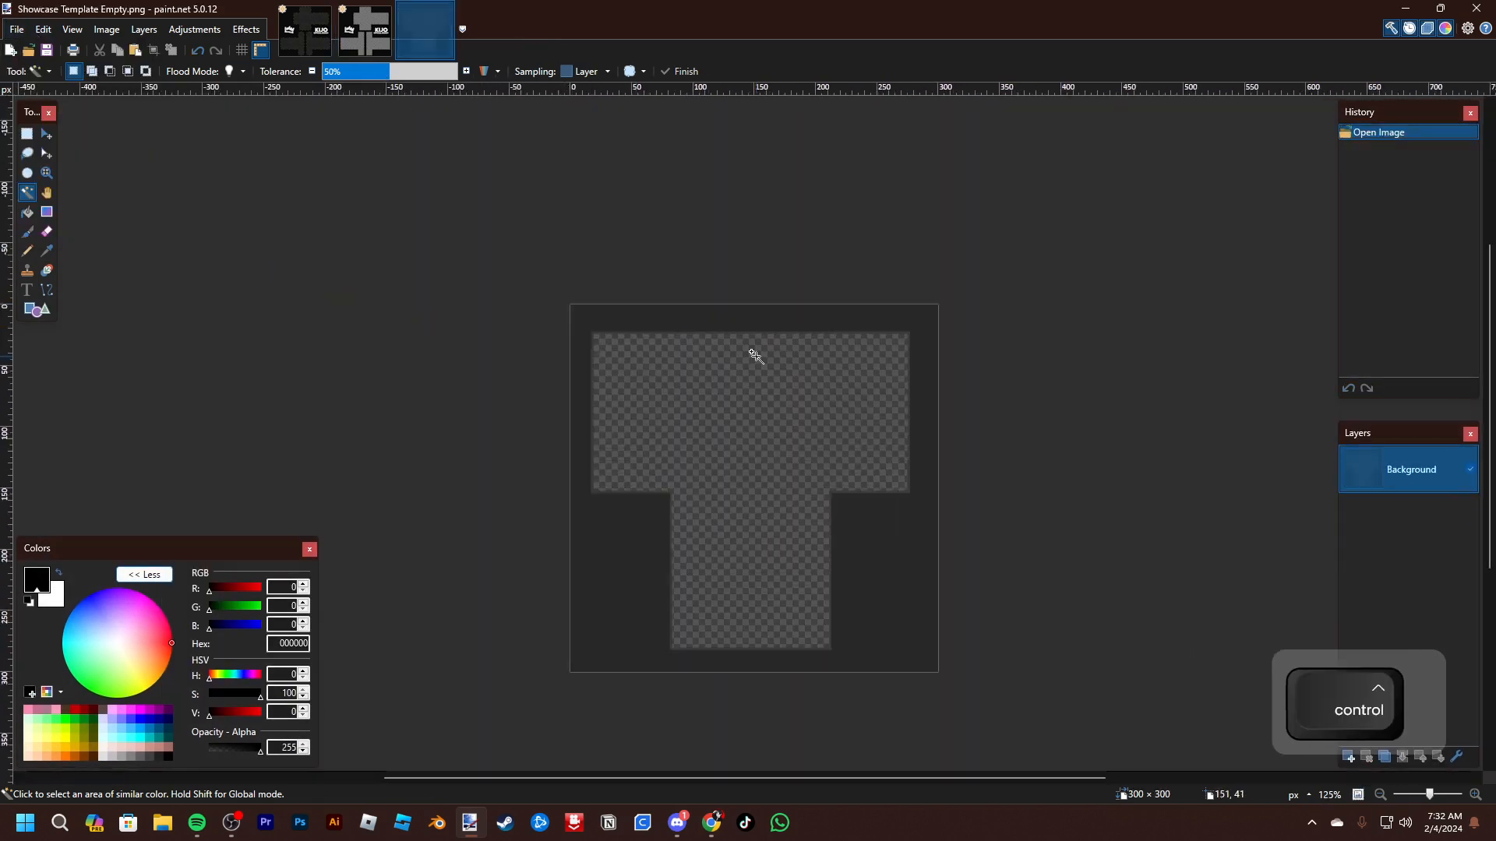
scroll(754, 354, up, 5)
In the Kijo Template document, select the torso's front square with a rectangle of about 128 × 127 pixels
click(377, 41)
scroll(734, 212, down, 1)
scroll(734, 212, up, 9)
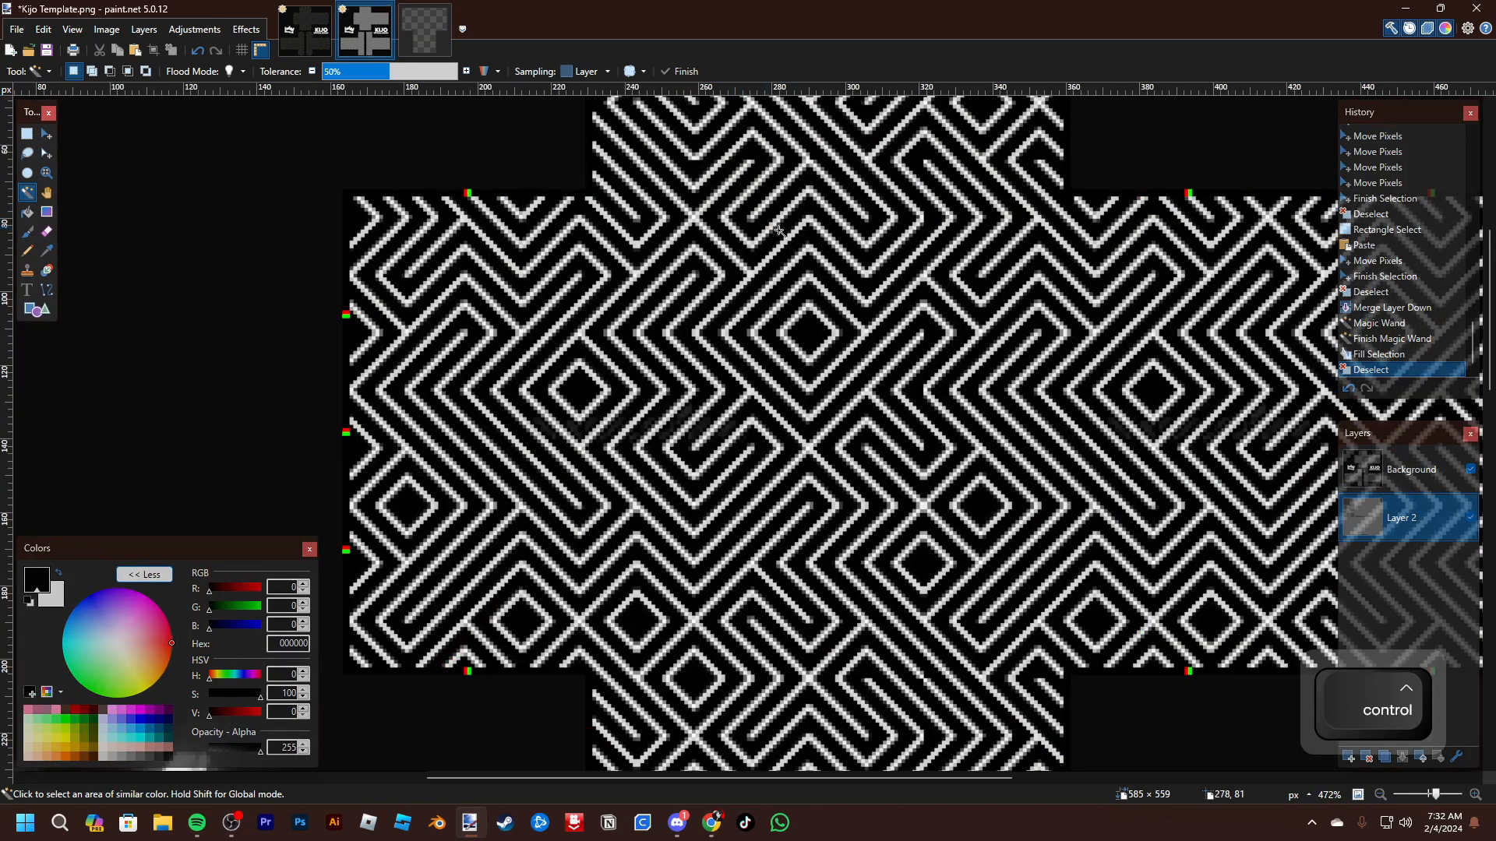
key(s)
drag(549, 182, 1015, 656)
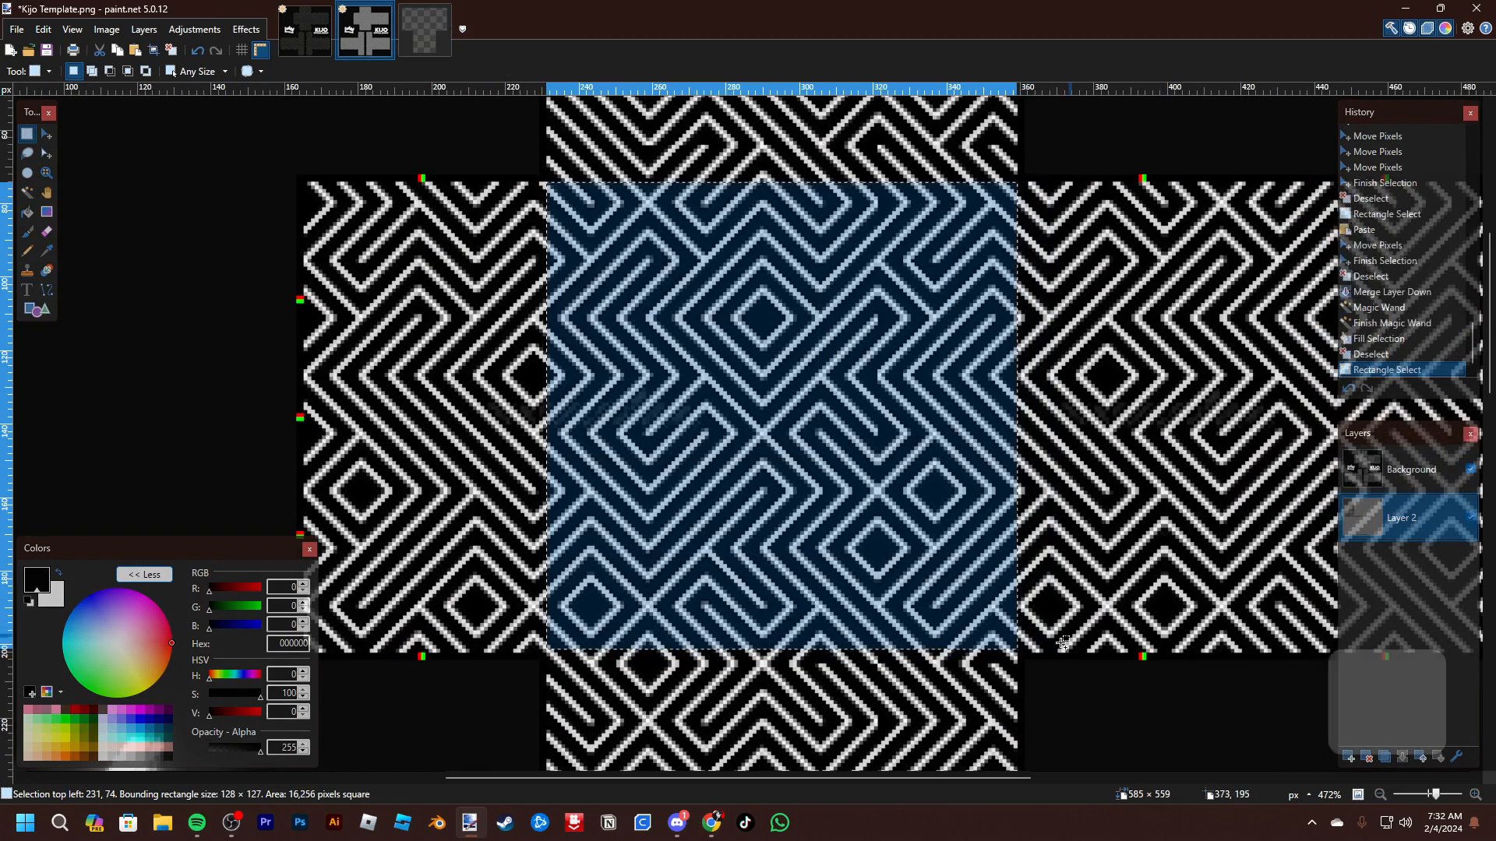
ctrl+scroll(1018, 643, up, 5)
drag(1017, 645, 1005, 654)
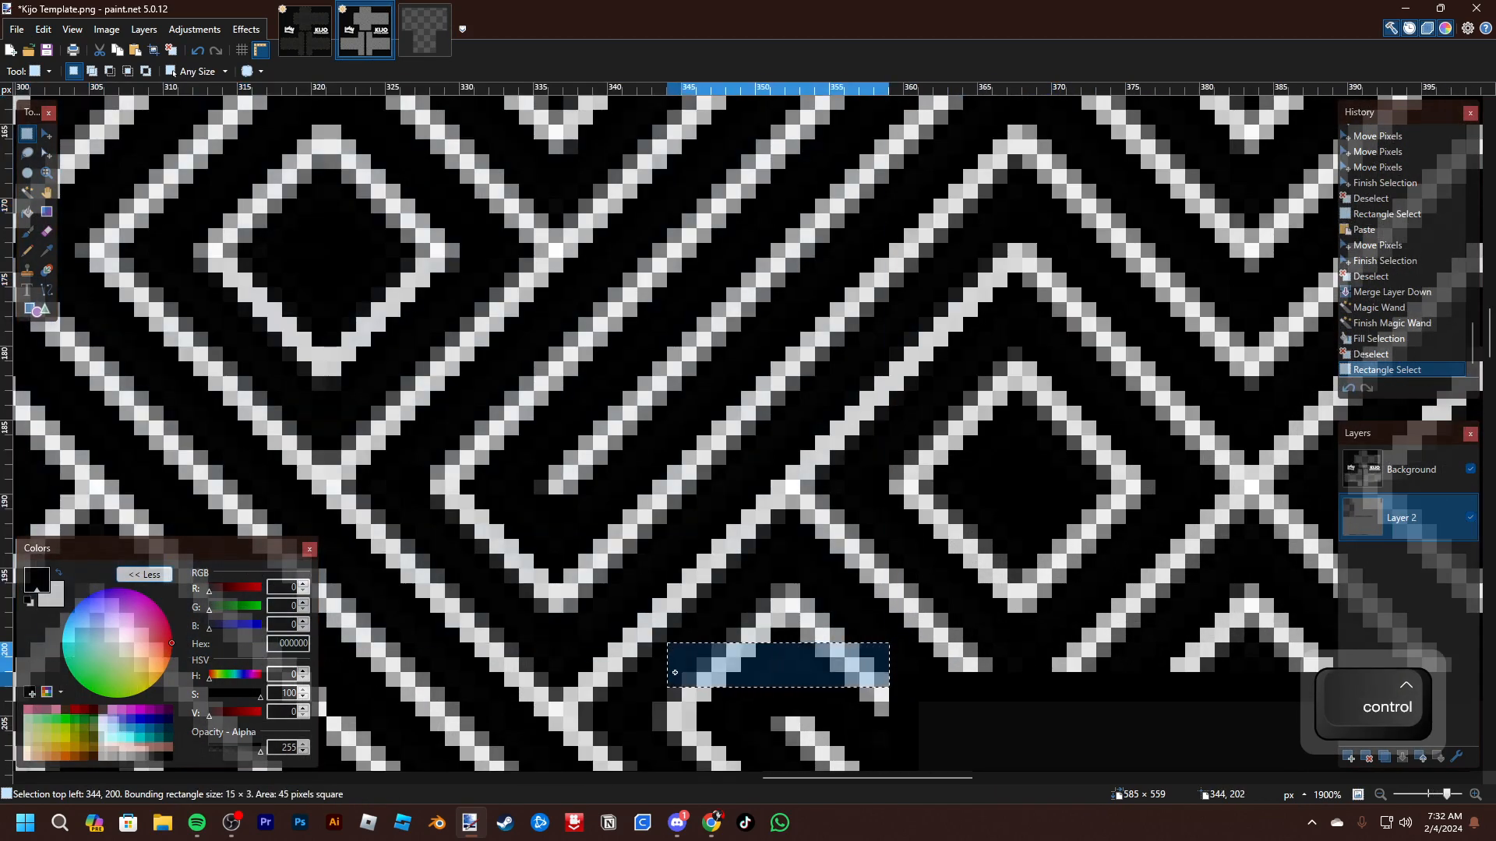
key(ctrl+z)
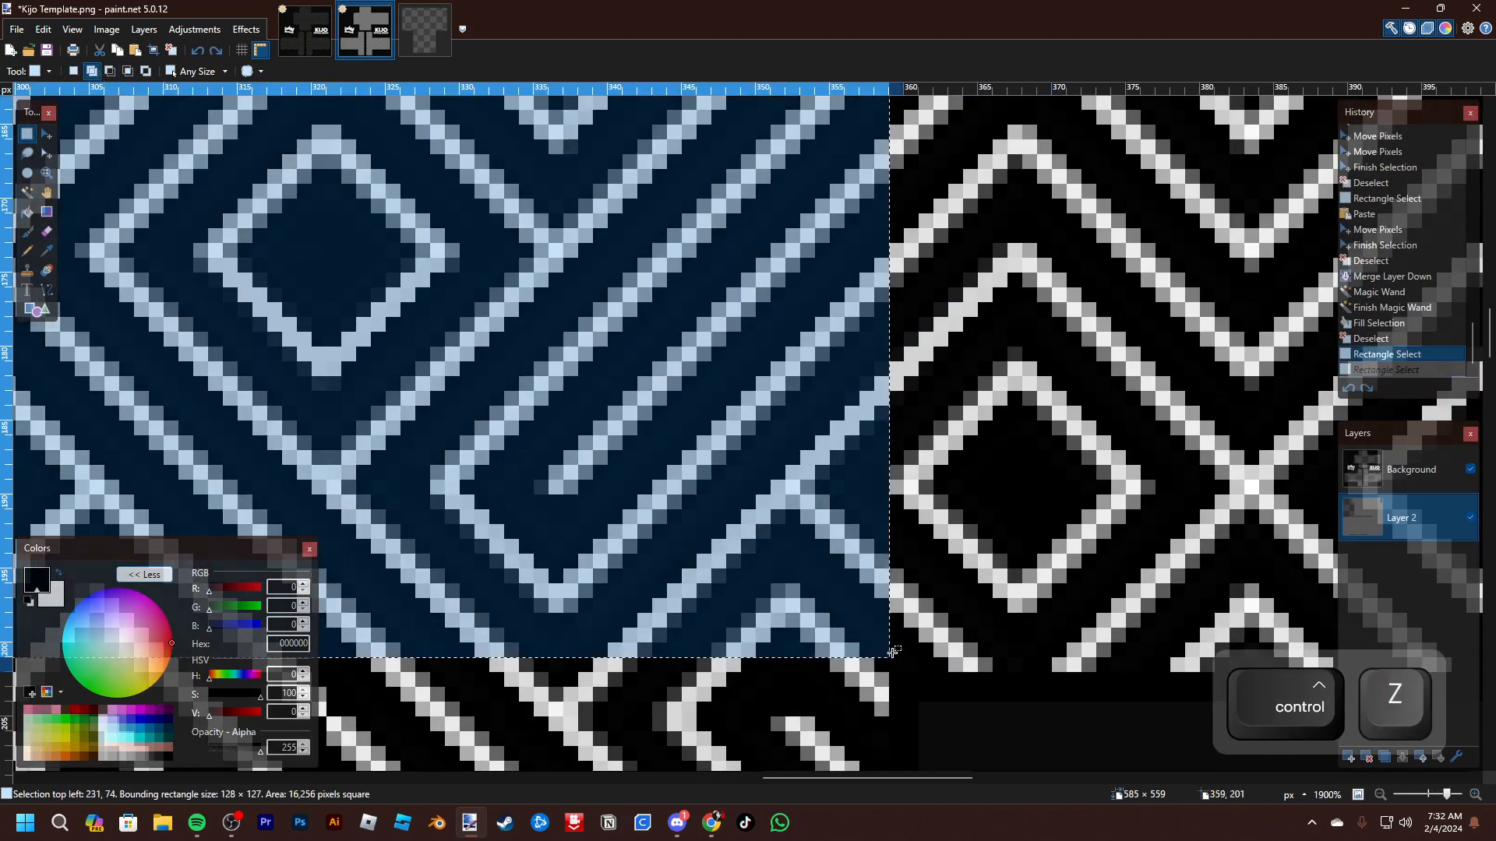
key(ctrl+z)
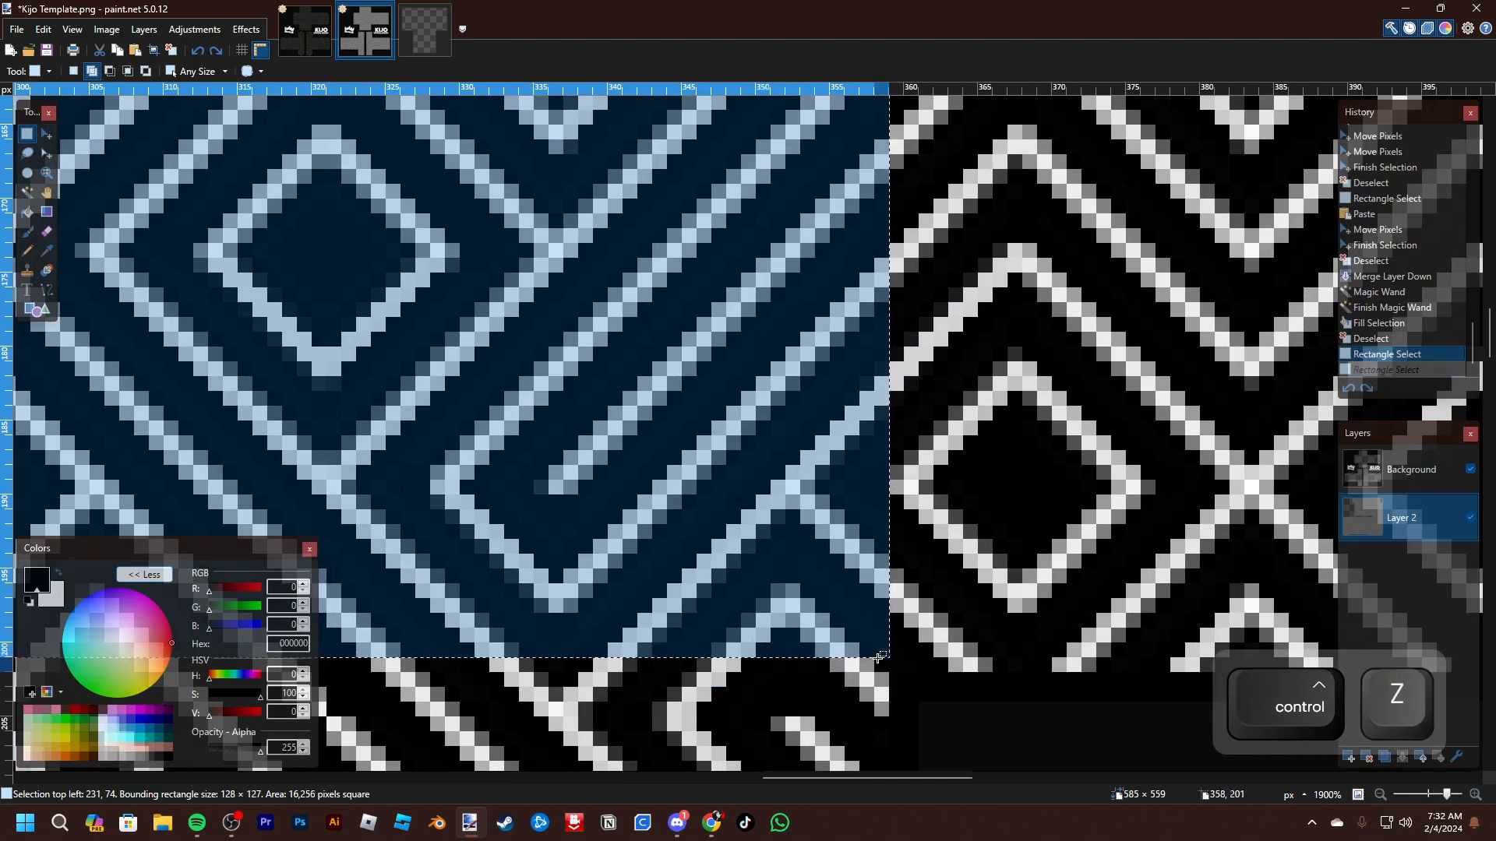
Extend the selection to the full 128 × 128 pixel torso front, check its corners, and copy the pattern
drag(531, 674, 856, 663)
key(space)
drag(995, 351, 849, 720)
drag(833, 166, 758, 741)
drag(785, 183, 771, 717)
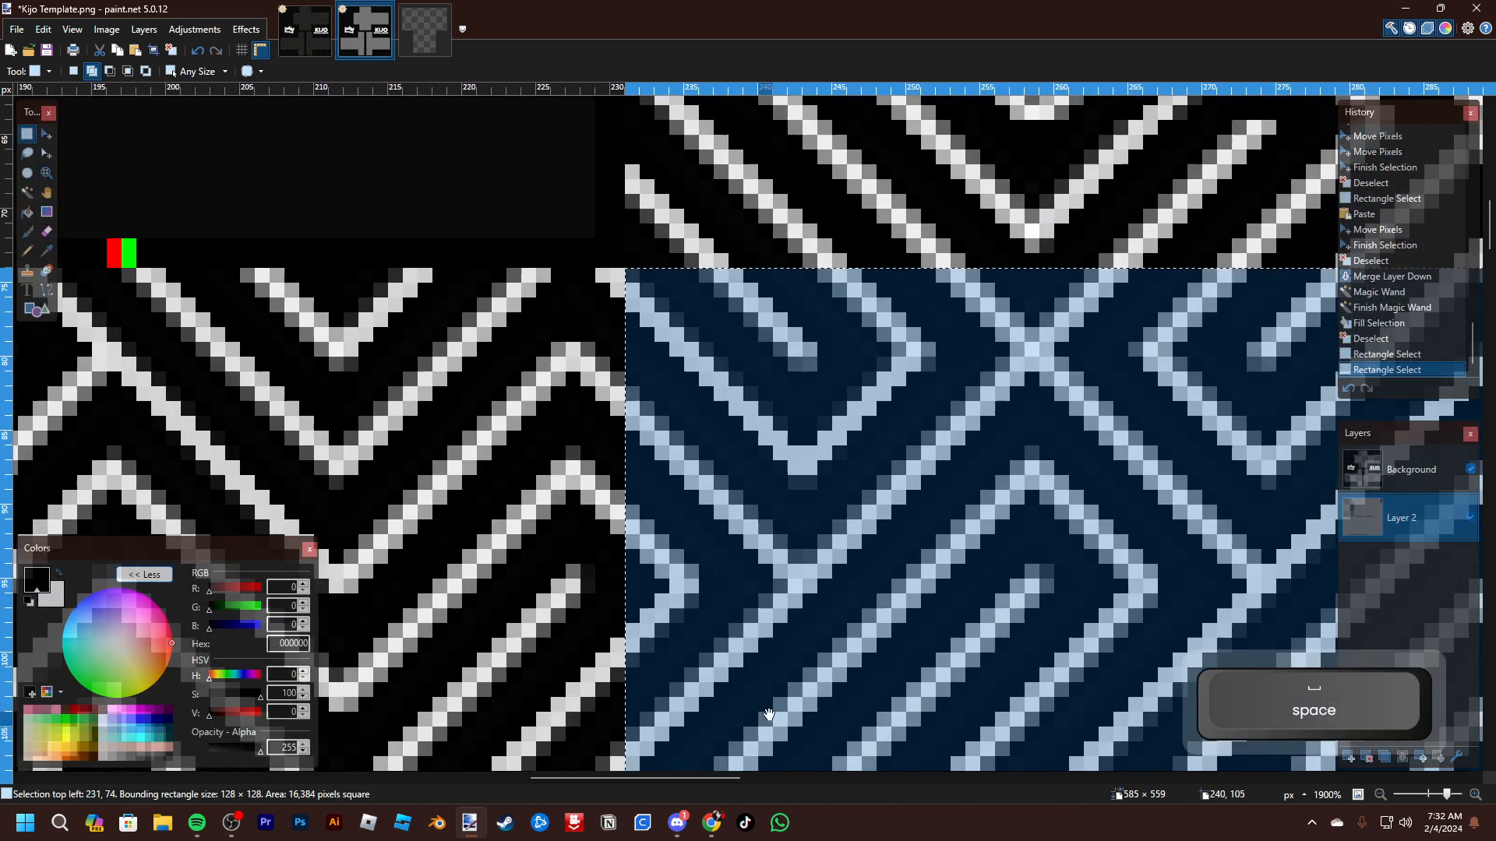
drag(767, 511, 364, 508)
drag(1096, 448, 0, 437)
ctrl+scroll(932, 390, down, 12)
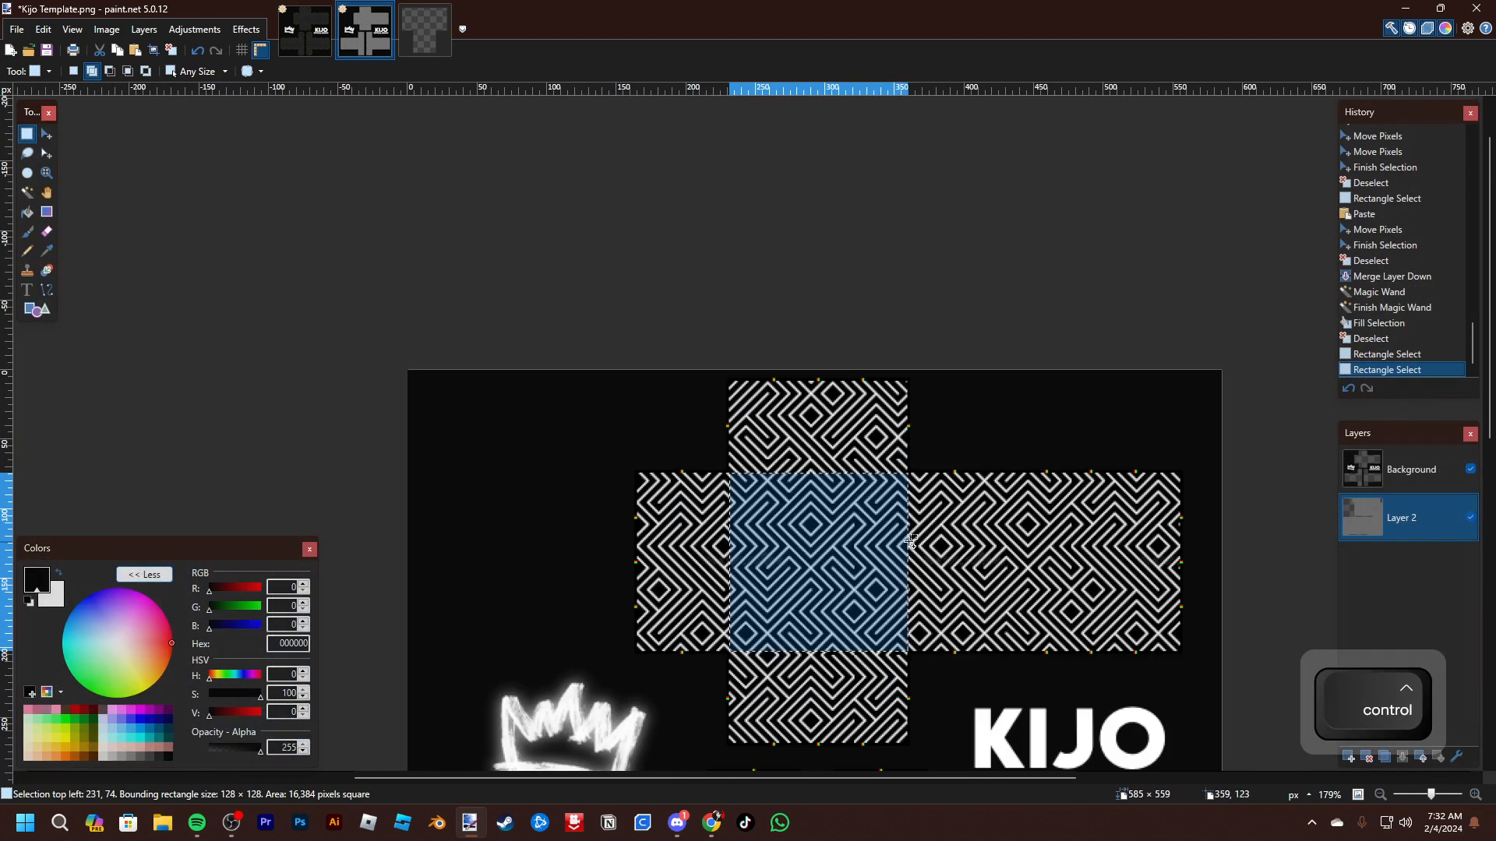
key(ctrl+c)
In the showcase template, add a layer beneath the Background and paste the copied torso pattern onto it
click(433, 37)
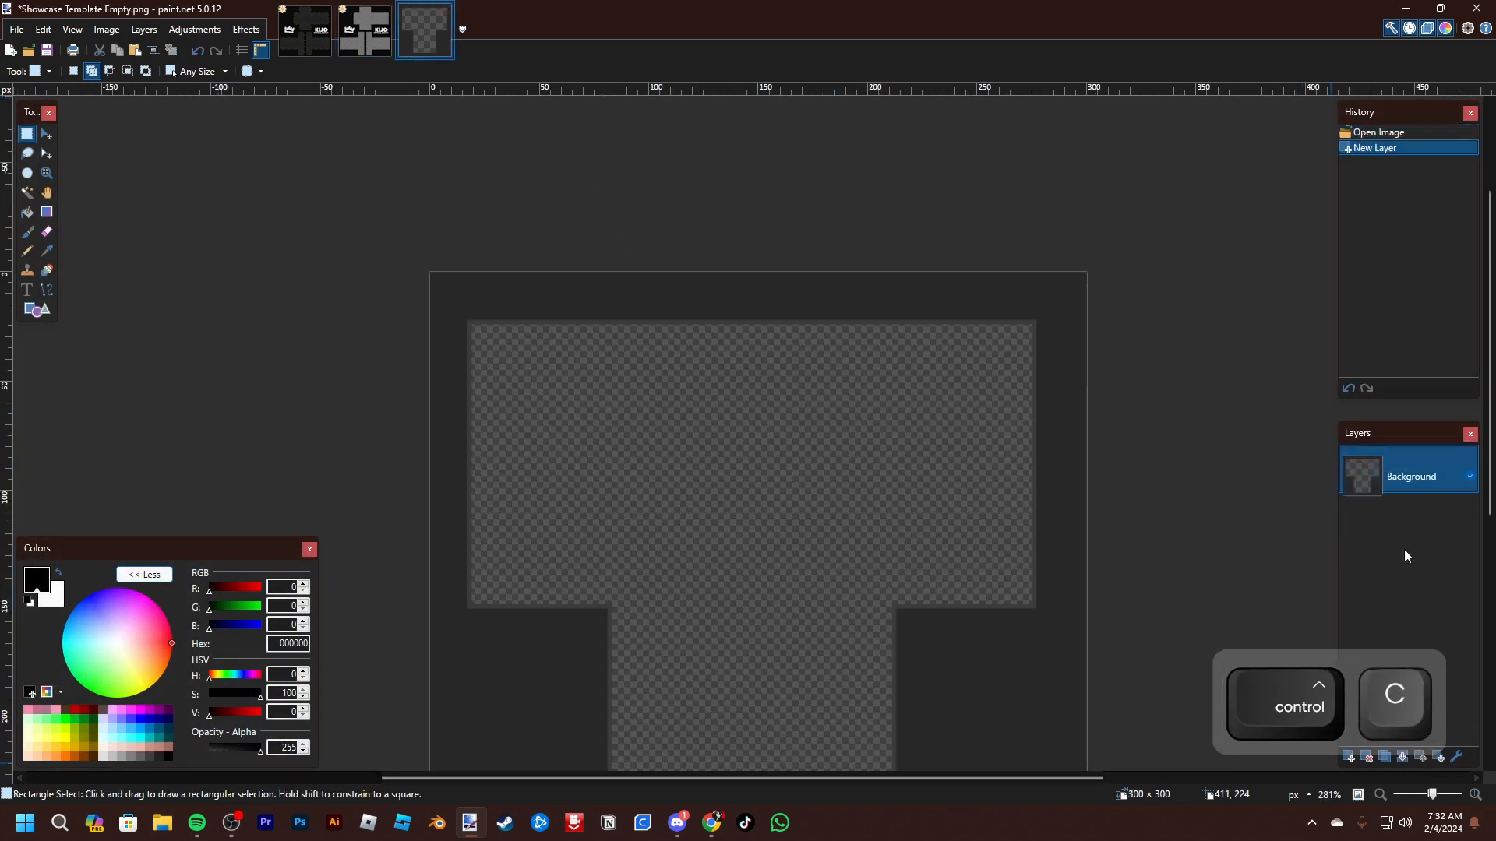
click(1439, 756)
key(ctrl+v)
Move the pasted pattern square so it fits exactly within the shirt's torso area, then deselect
drag(1109, 691, 912, 614)
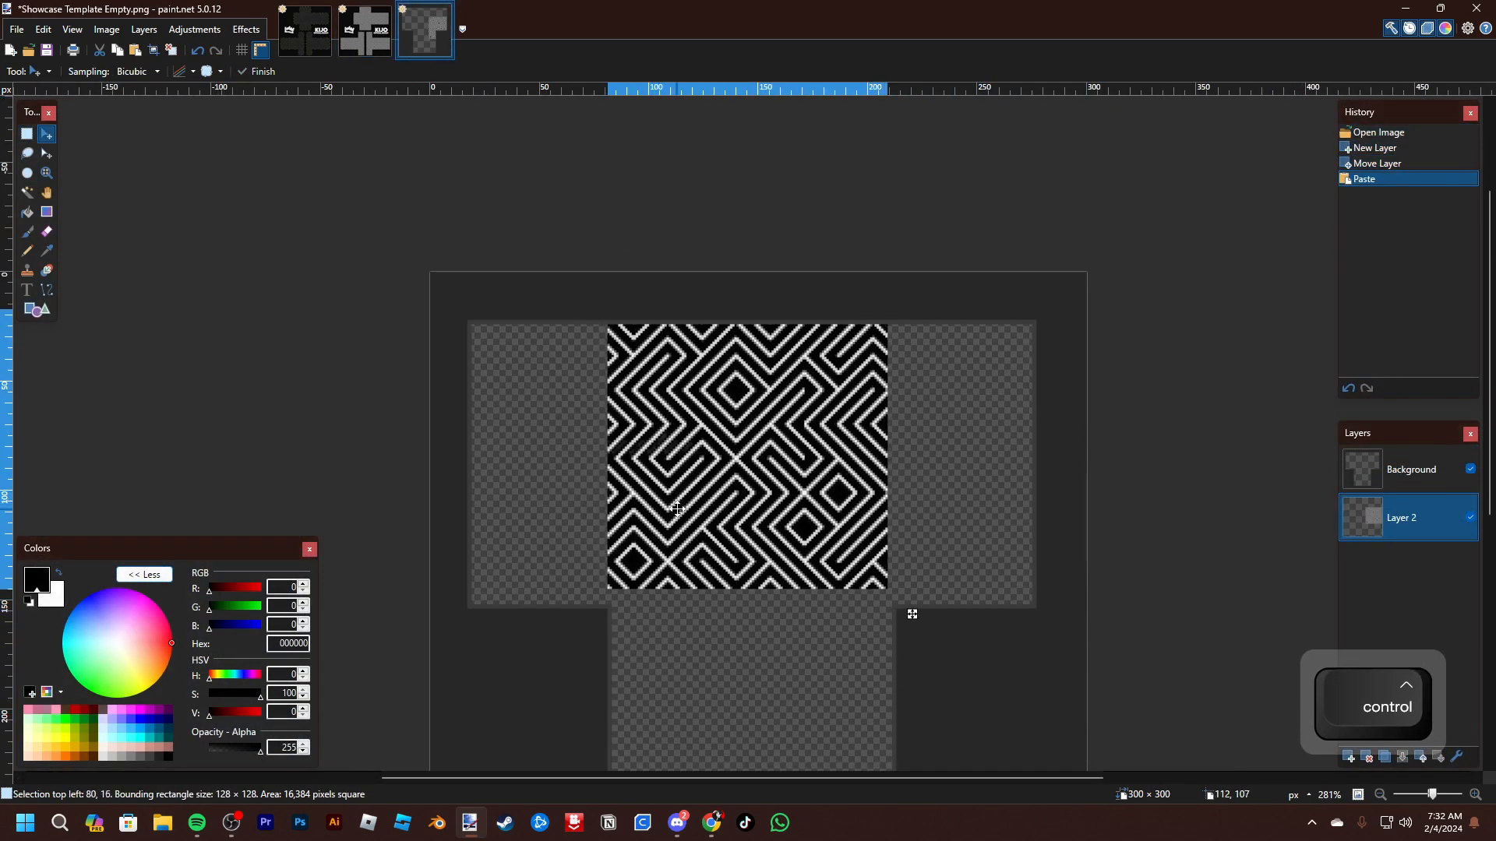
drag(677, 509, 678, 510)
ctrl+scroll(672, 592, up, 7)
drag(645, 450, 659, 505)
key(ctrl+d)
In the patterned Kijo Template document, select the 64 × 129 pixel front panel of the left-hand sleeve layout and copy it
ctrl+scroll(764, 478, down, 5)
key(space)
drag(815, 471, 796, 528)
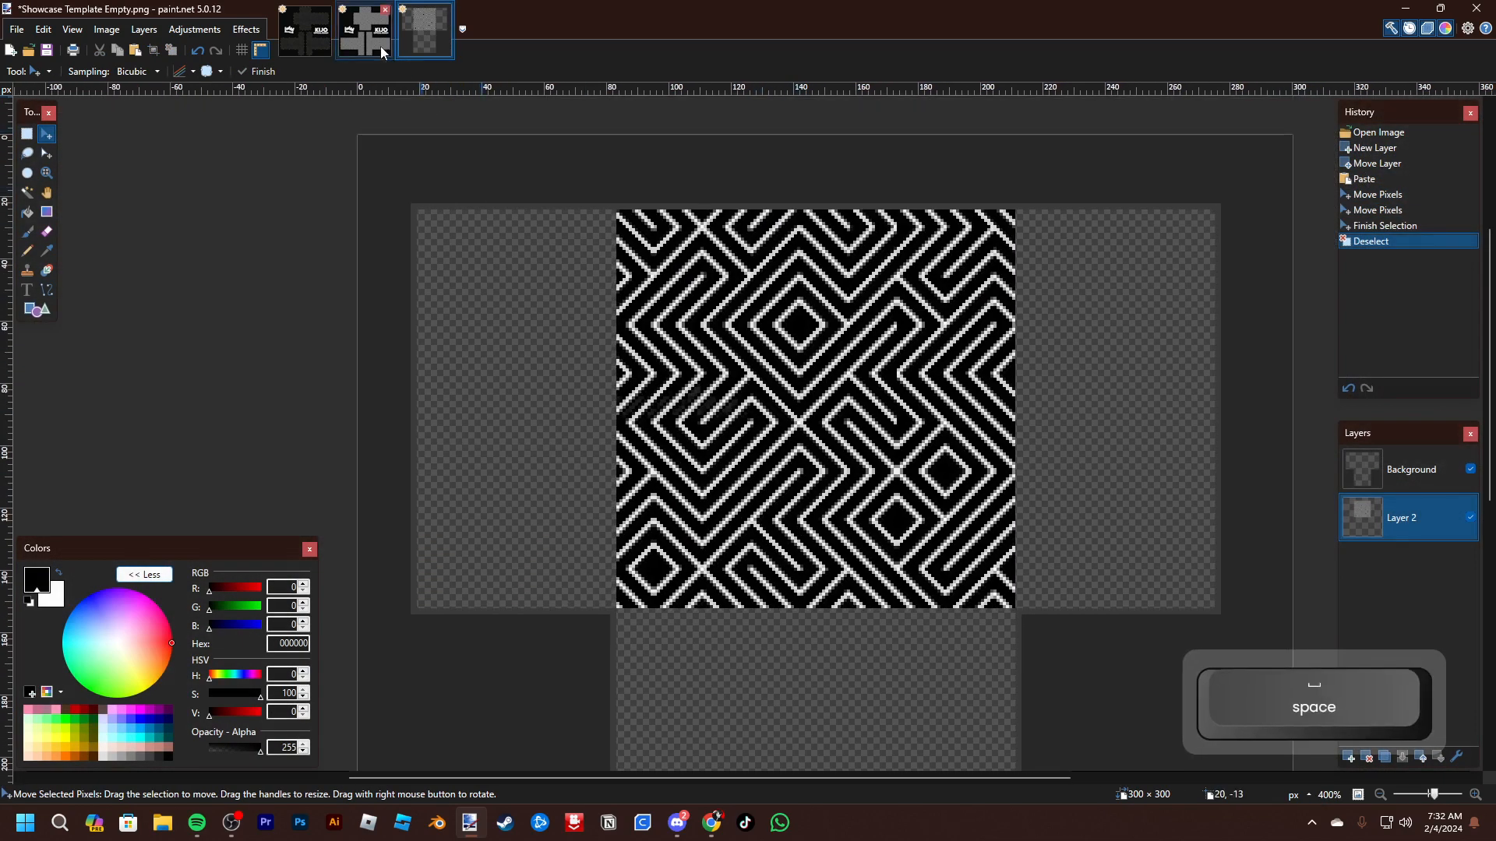
click(381, 48)
ctrl+scroll(768, 427, up, 5)
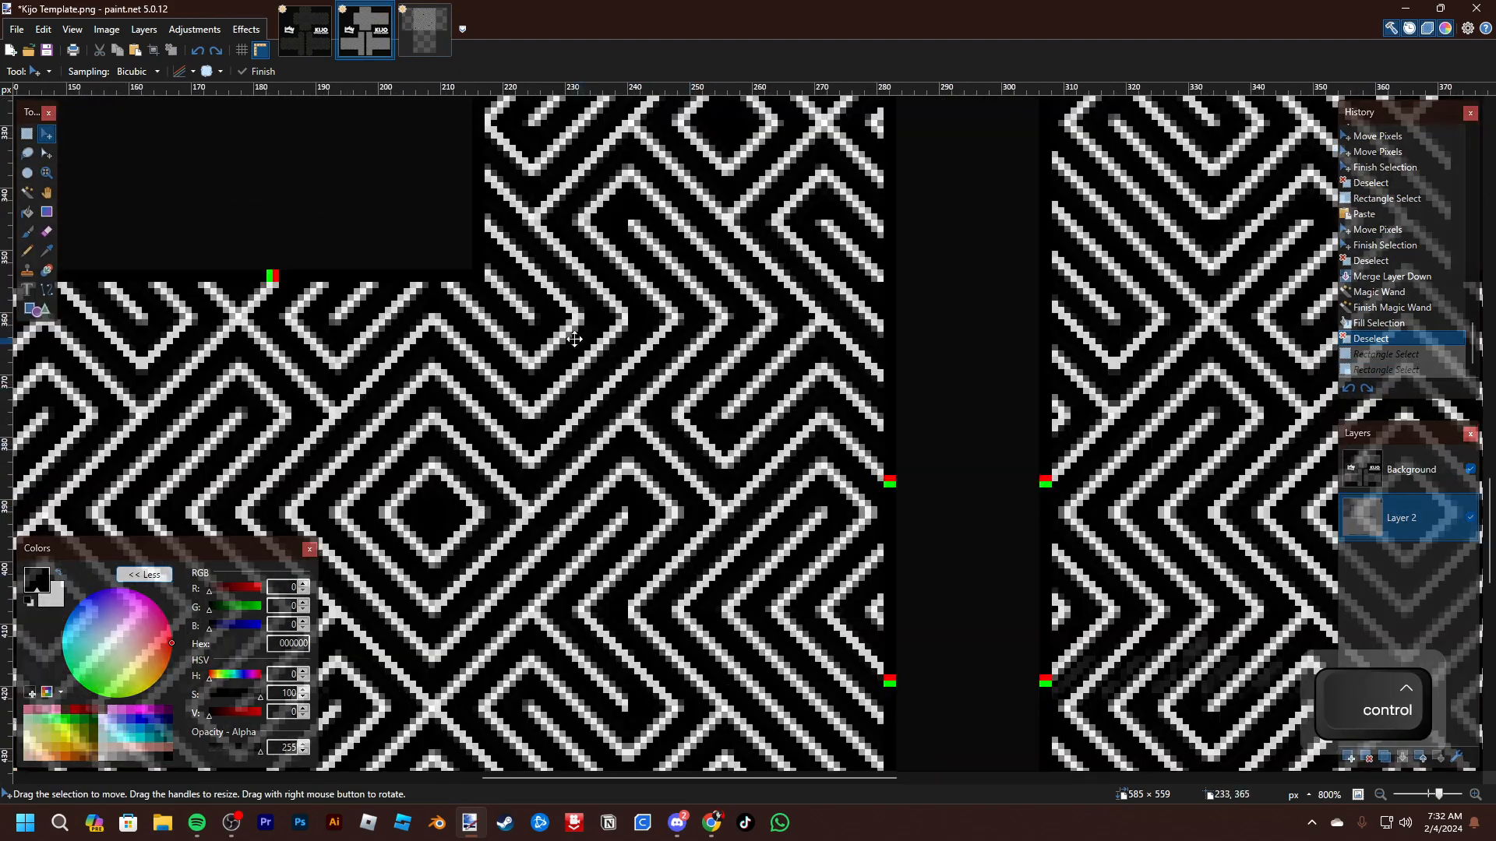
key(s)
drag(502, 313, 884, 499)
scroll(594, 550, up, 3)
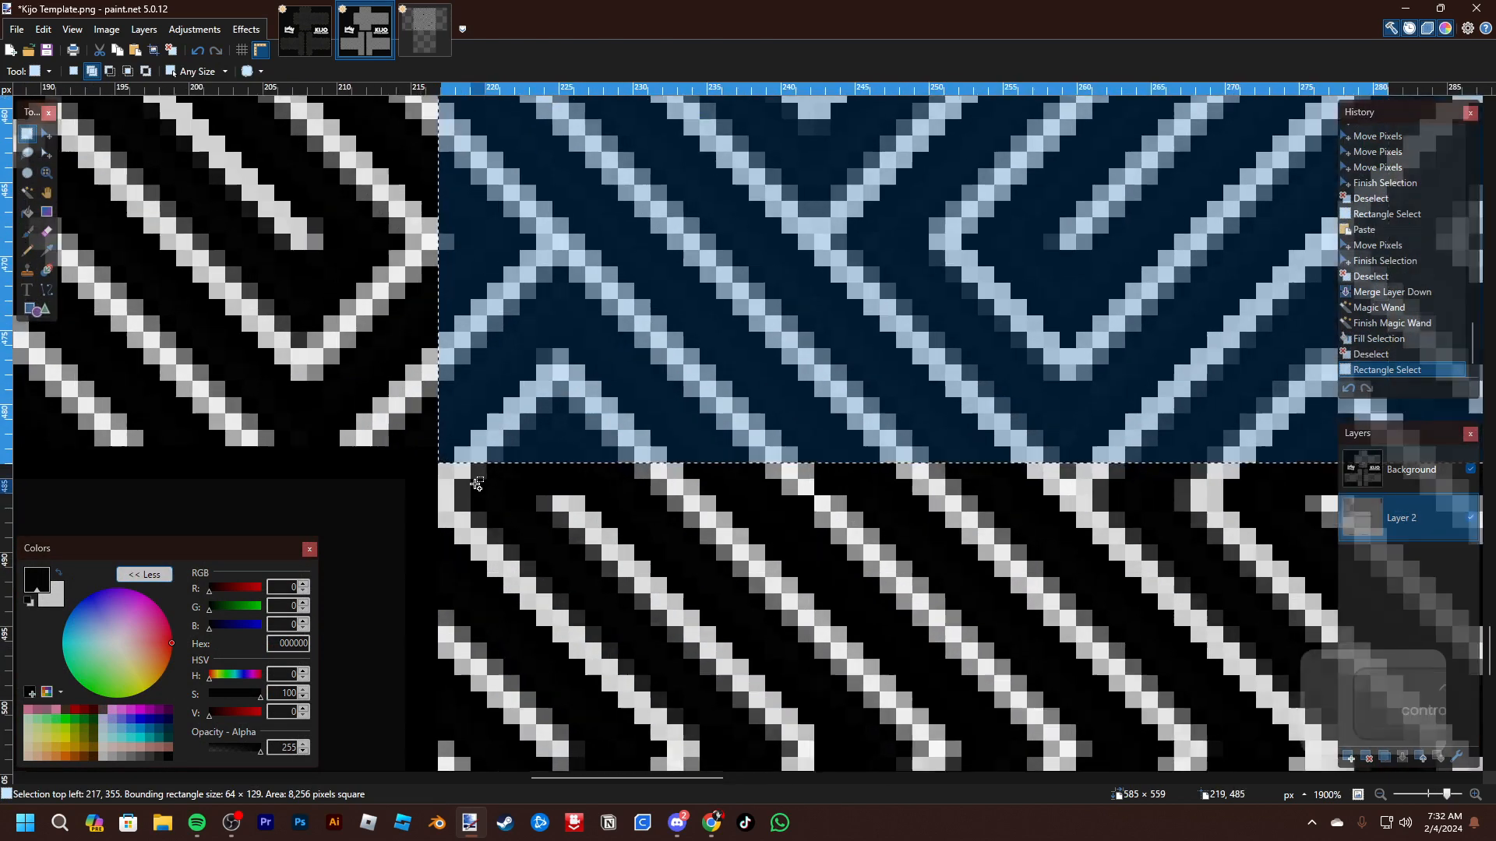
key(ctrl+c)
Paste the copied sleeve front into the showcase template, align it within the shirt's left sleeve area, and deselect
click(424, 31)
key(ctrl+v)
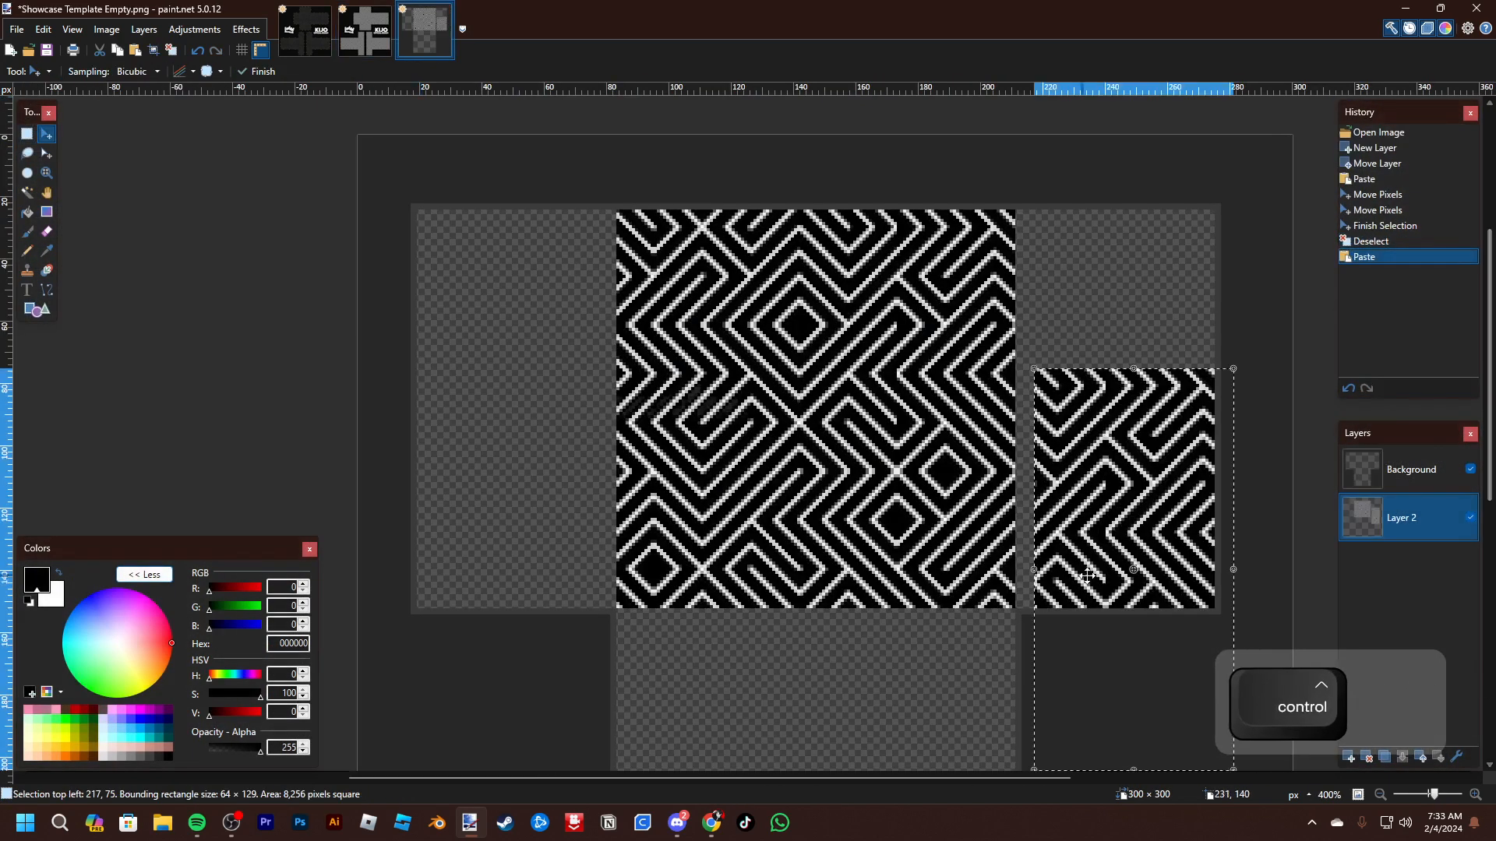
drag(1085, 574, 516, 438)
key(ctrl+d)
key(space)
drag(819, 488, 759, 499)
key(ctrl+a)
key(Up)
key(Up)
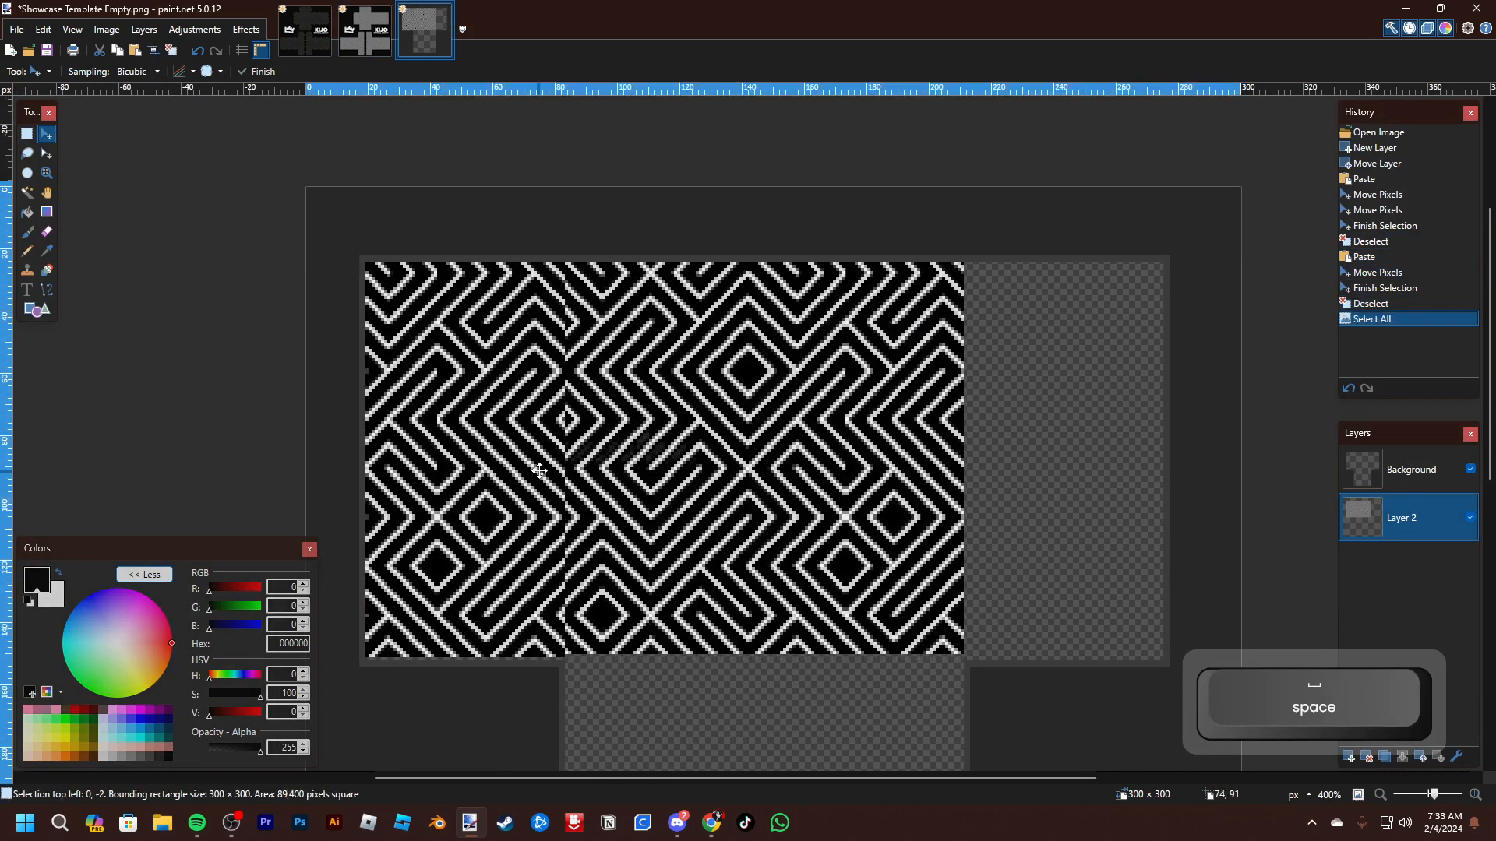
key(ctrl+z)
key(ctrl+z)
key(ctrl+z)
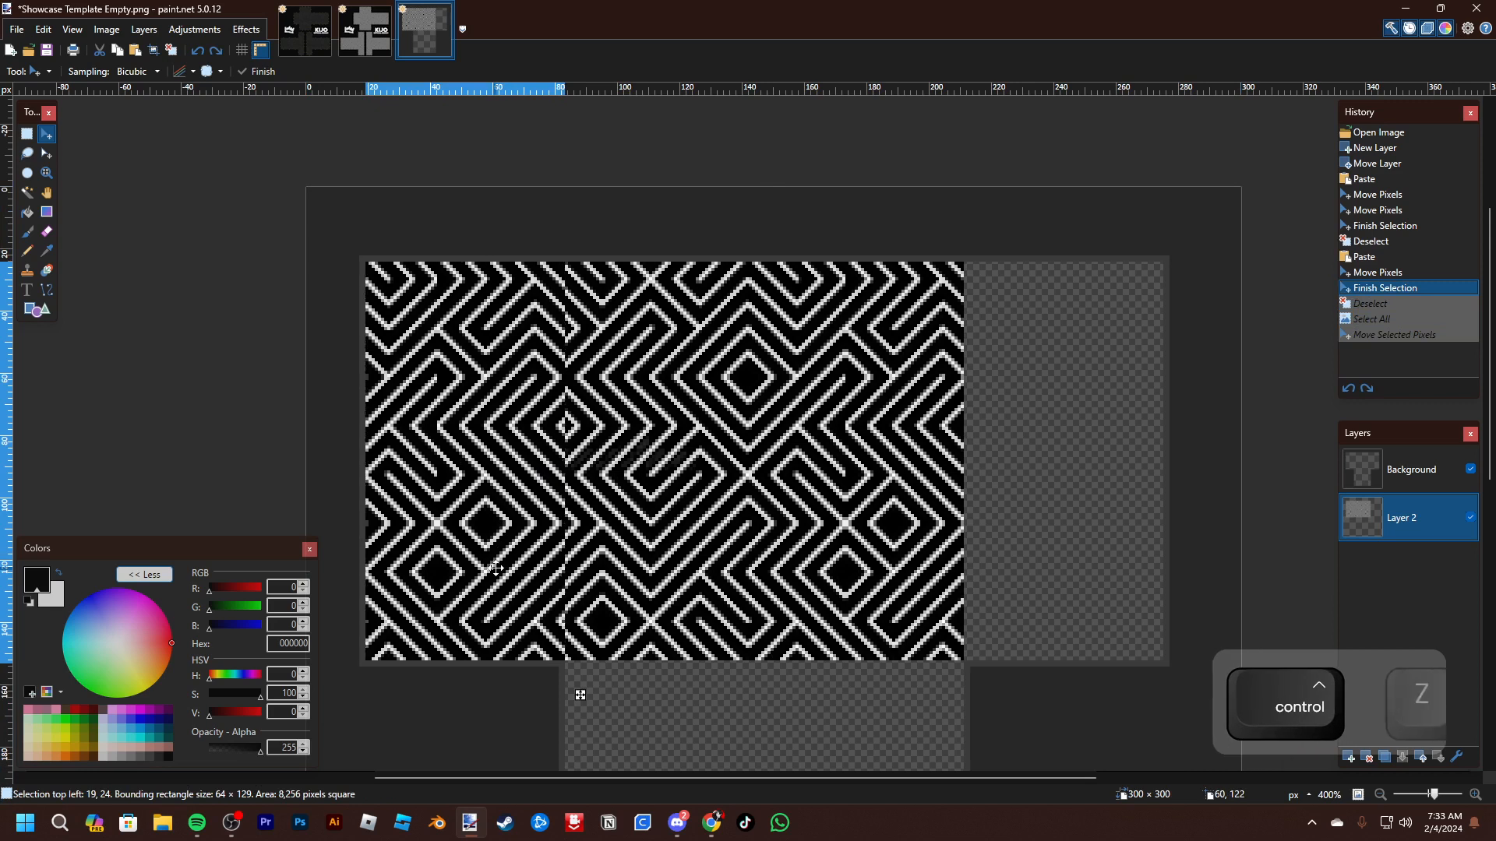
mouse_move(496, 568)
mouse_down()
mouse_move(495, 556)
mouse_move(495, 569)
mouse_up()
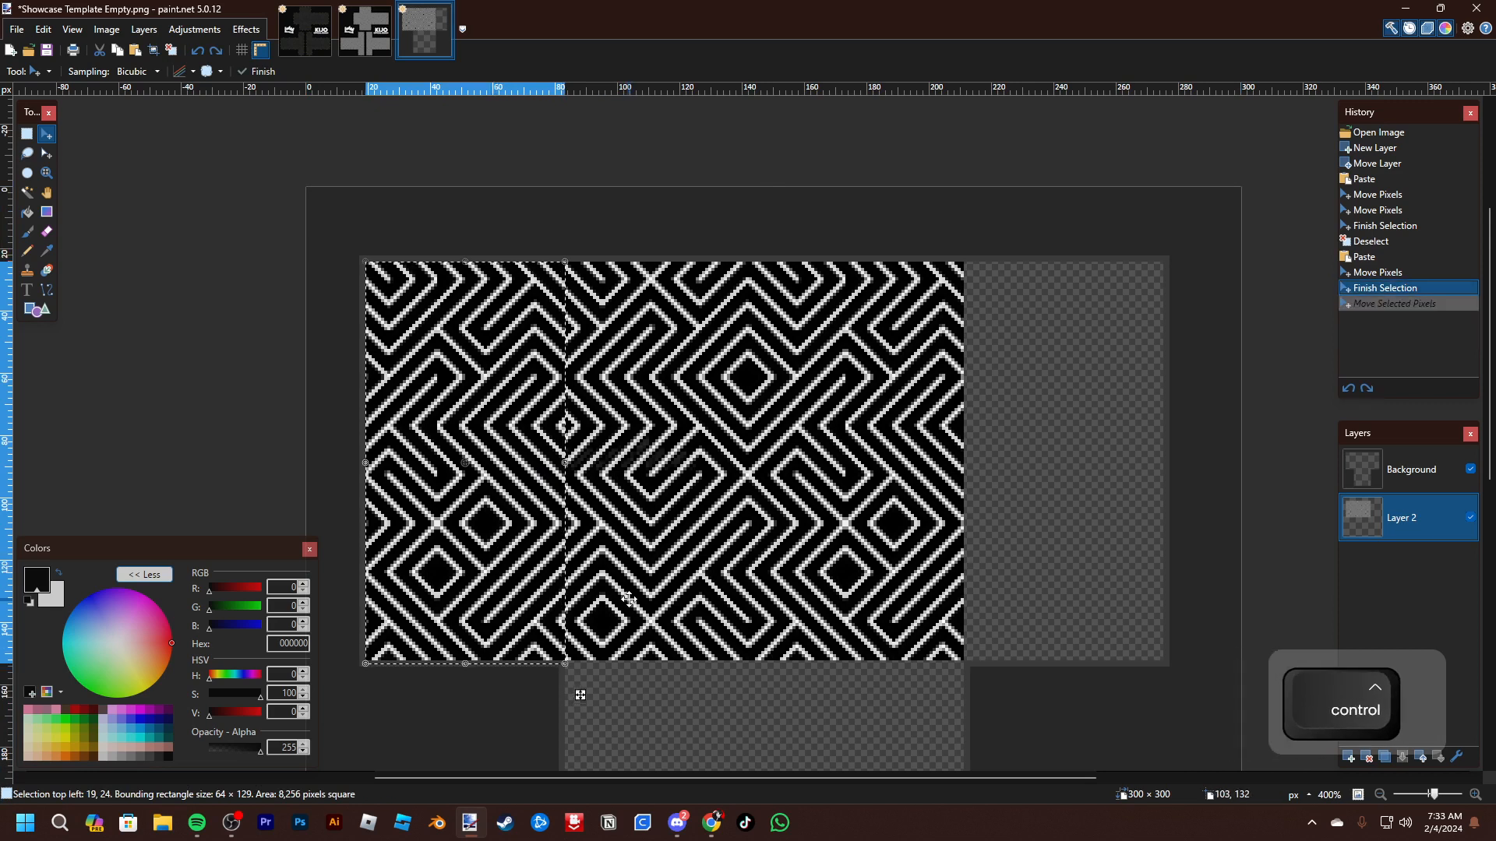
key(ctrl+y)
key(ctrl+d)
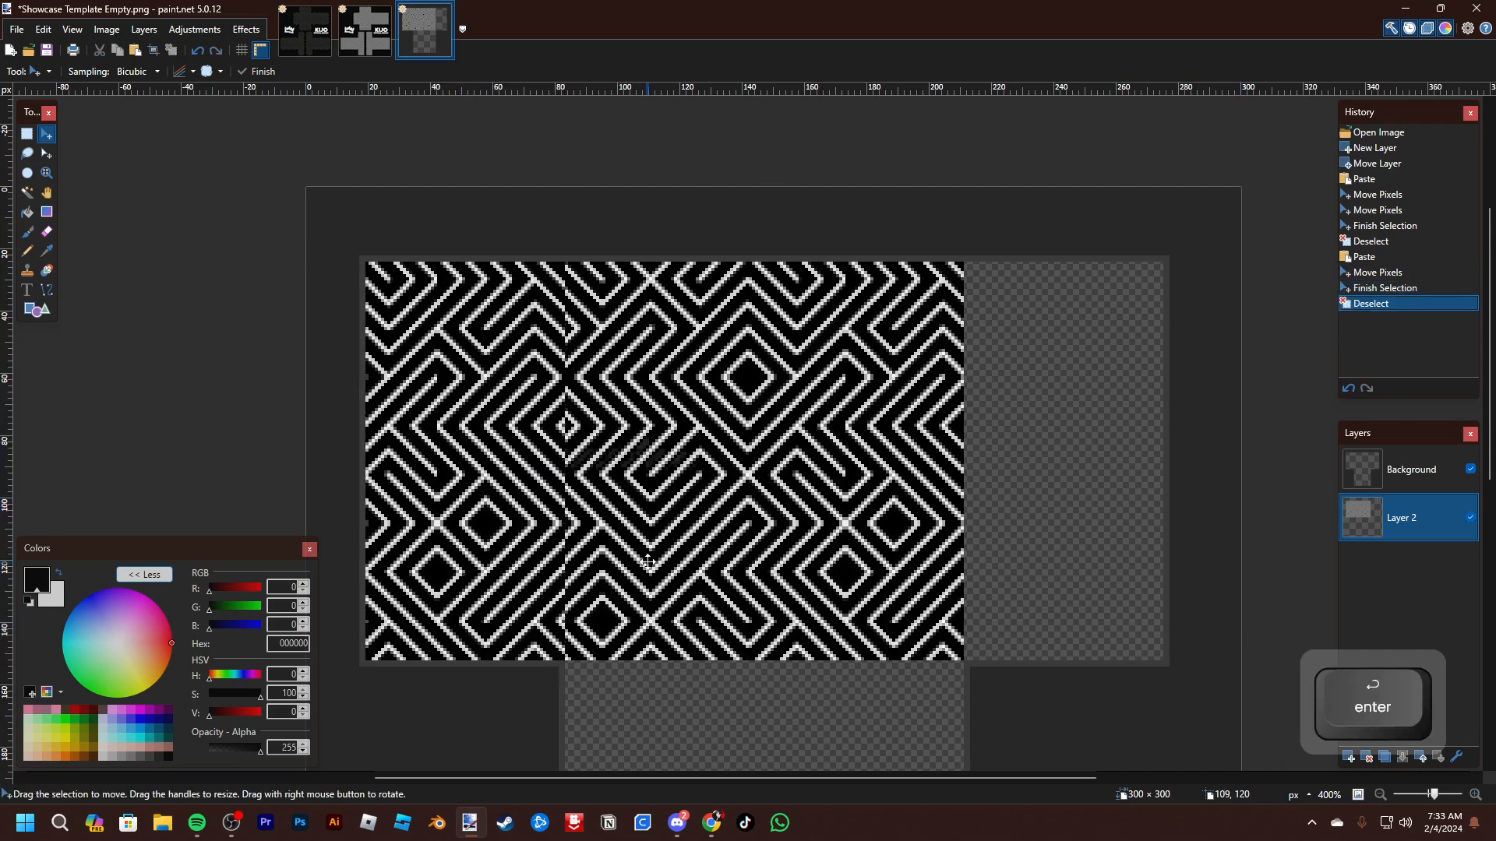
In the patterned Kijo Template document, select the 64 × 129 pixel front panel of the right-hand sleeve layout and copy it
scroll(773, 508, down, 2)
scroll(788, 502, up, 3)
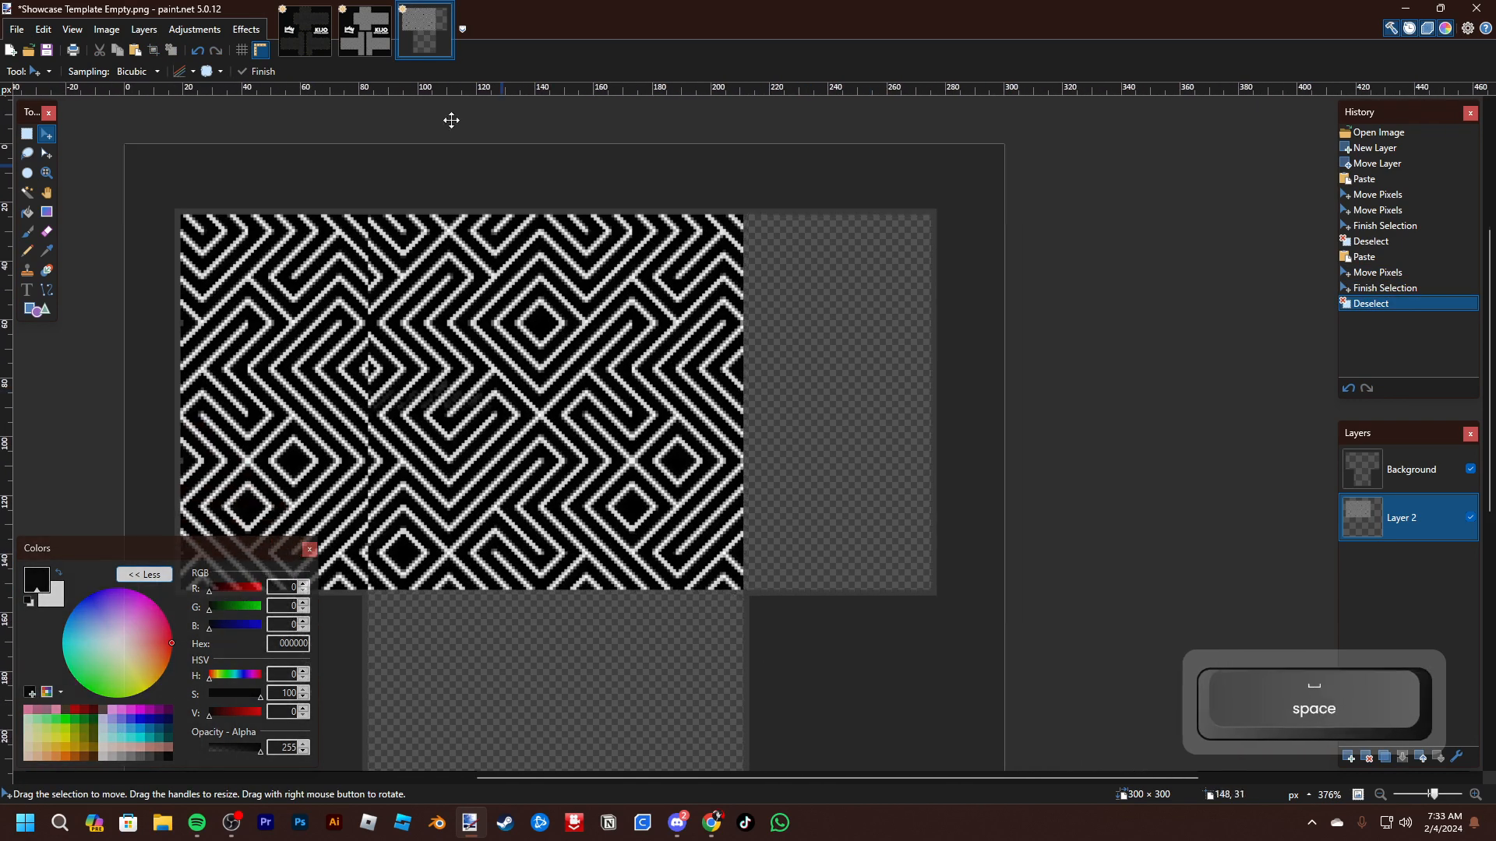
click(363, 32)
scroll(875, 483, down, 5)
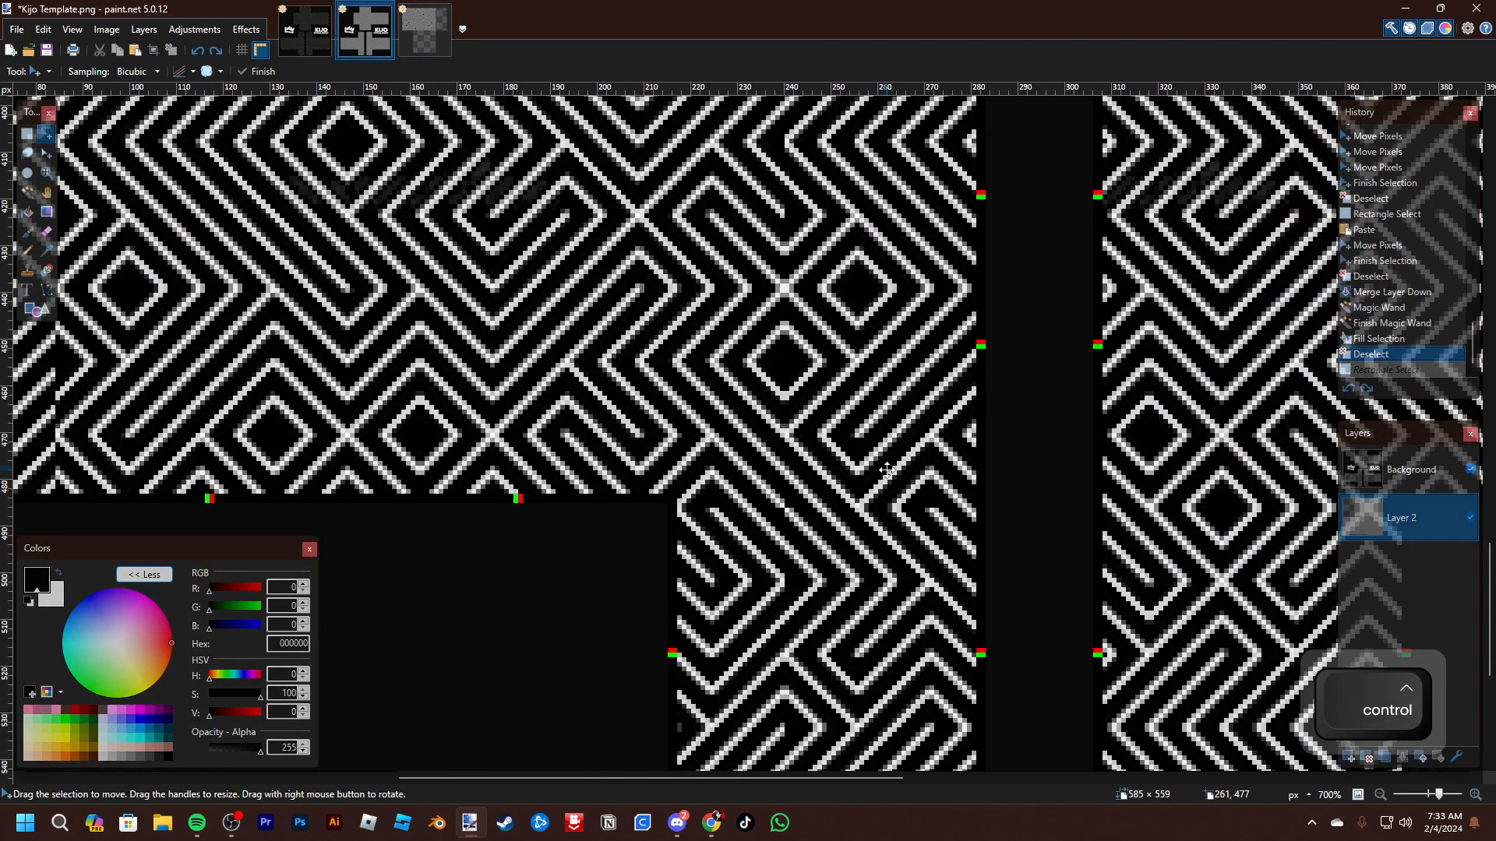
key(s)
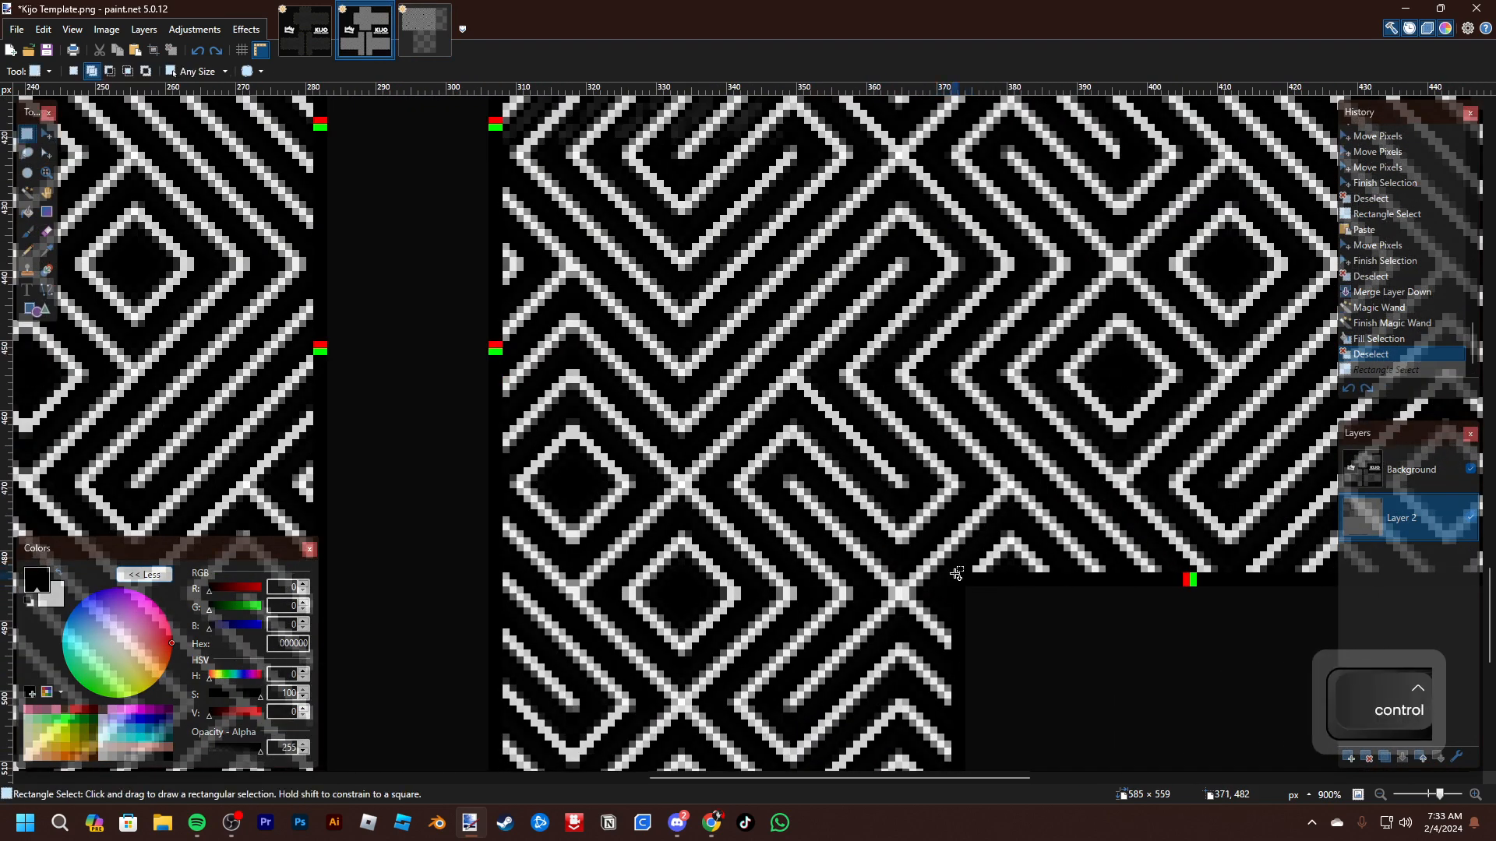
scroll(957, 574, up, 2)
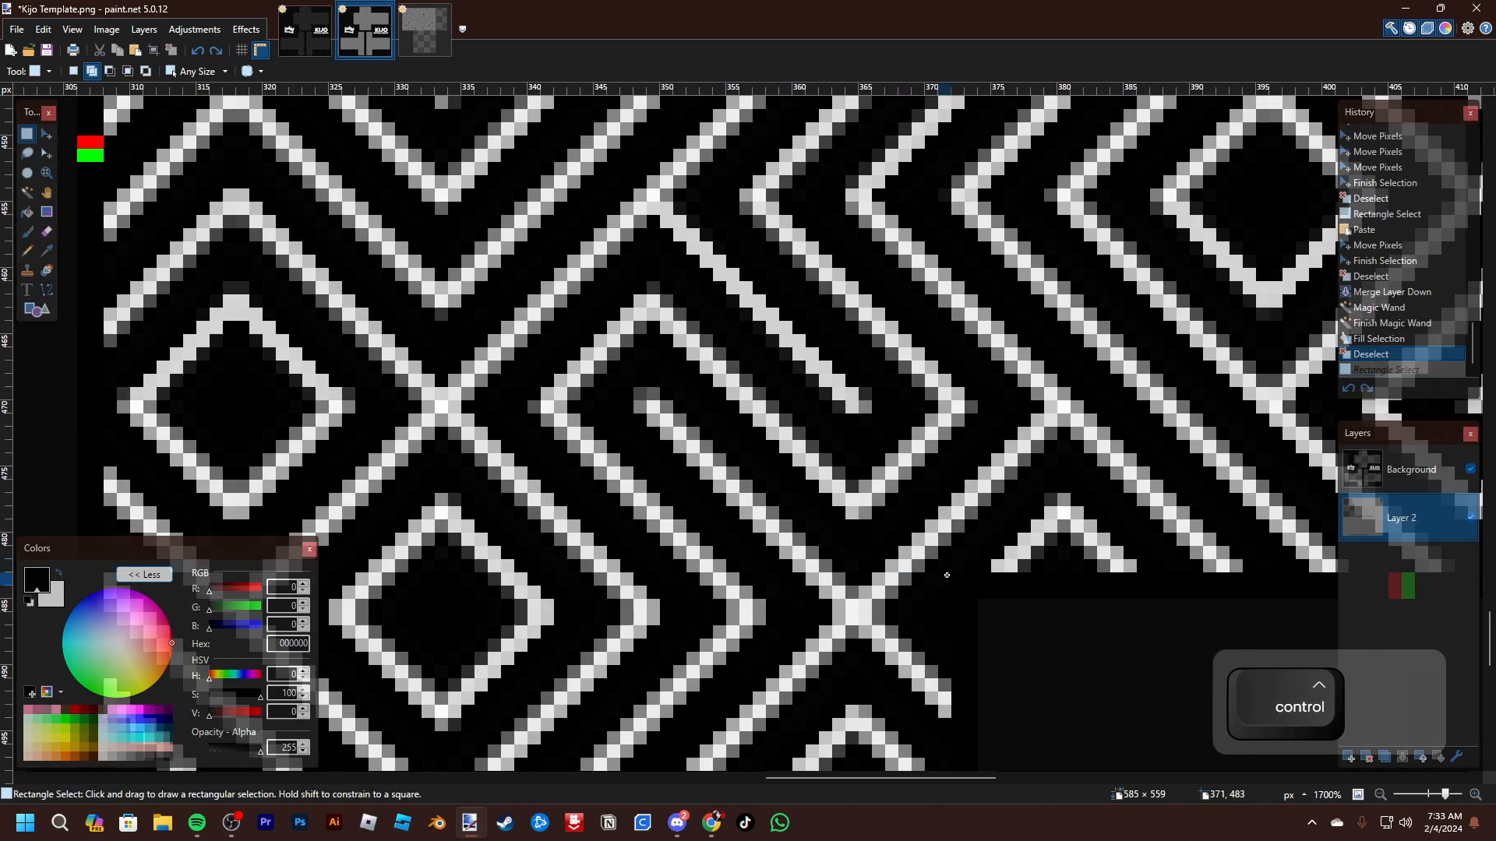
key(ctrl+z)
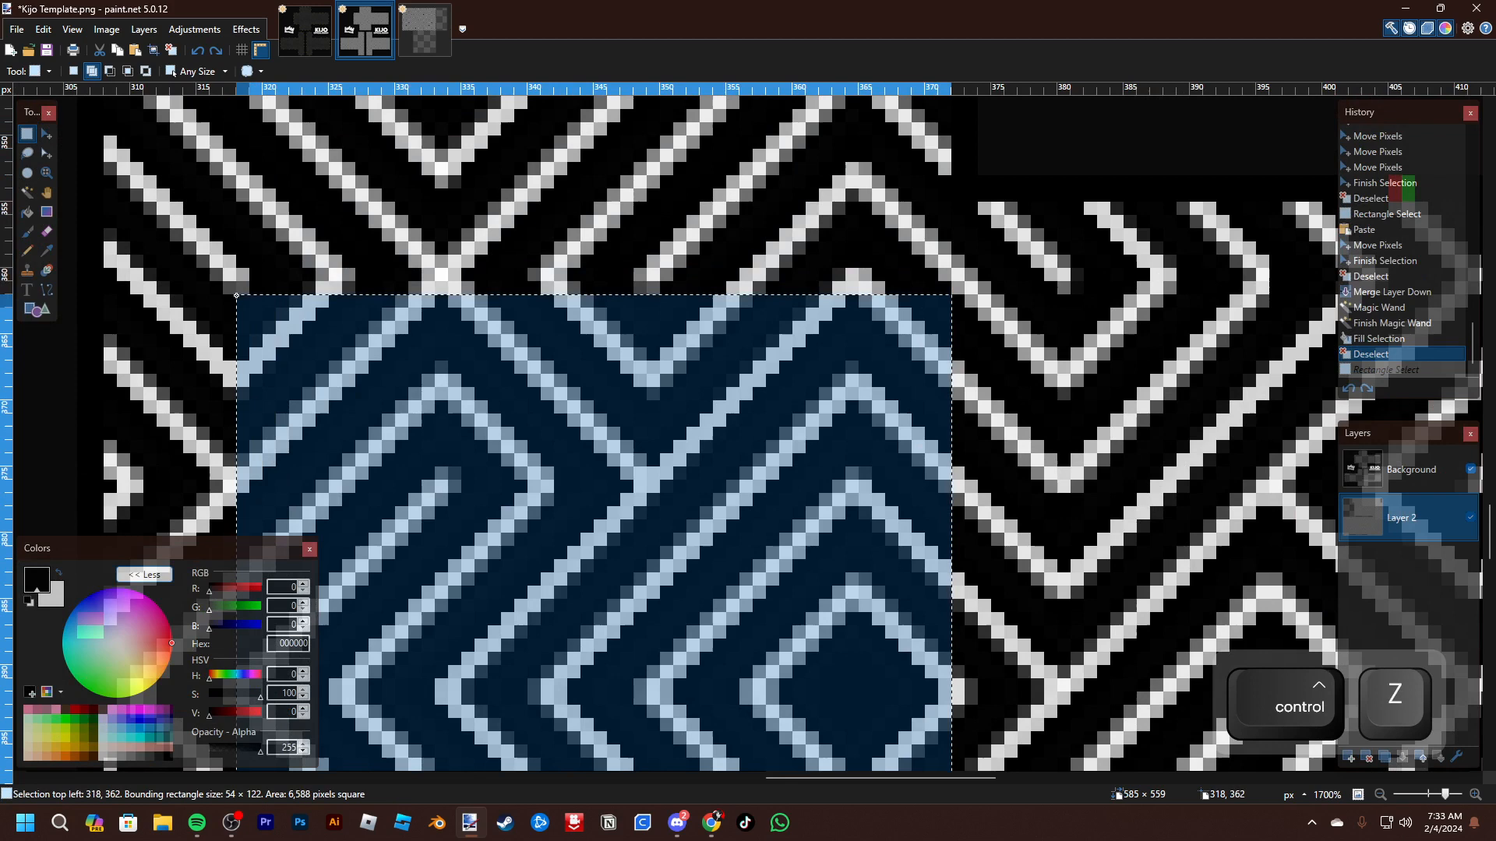
drag(236, 296, 113, 204)
key(ctrl+c)
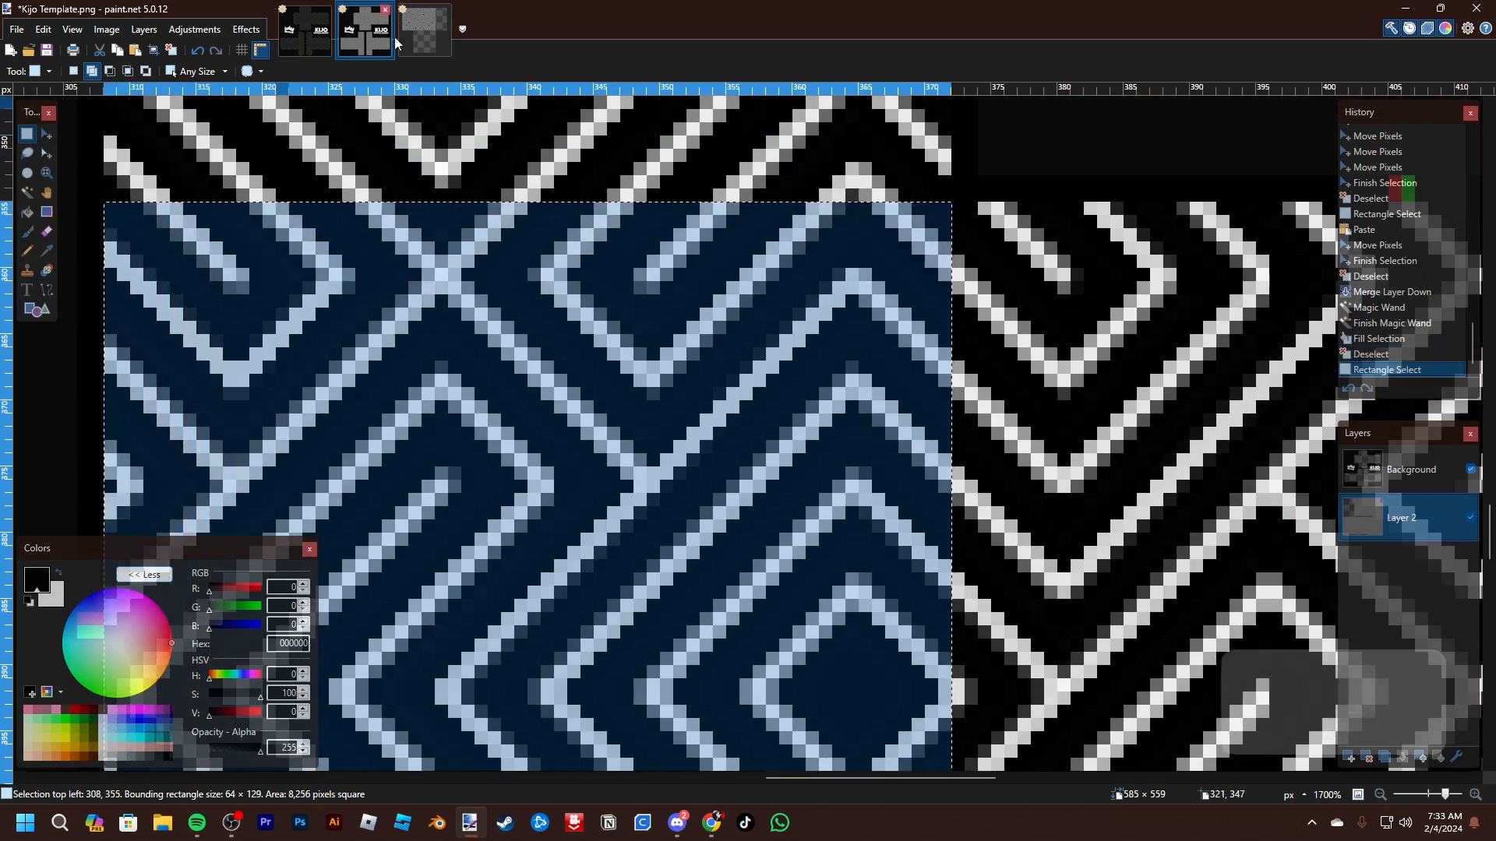
In the showcase template, add a layer beneath Layer 2 and paste the copied sleeve front onto it
click(419, 34)
click(1350, 757)
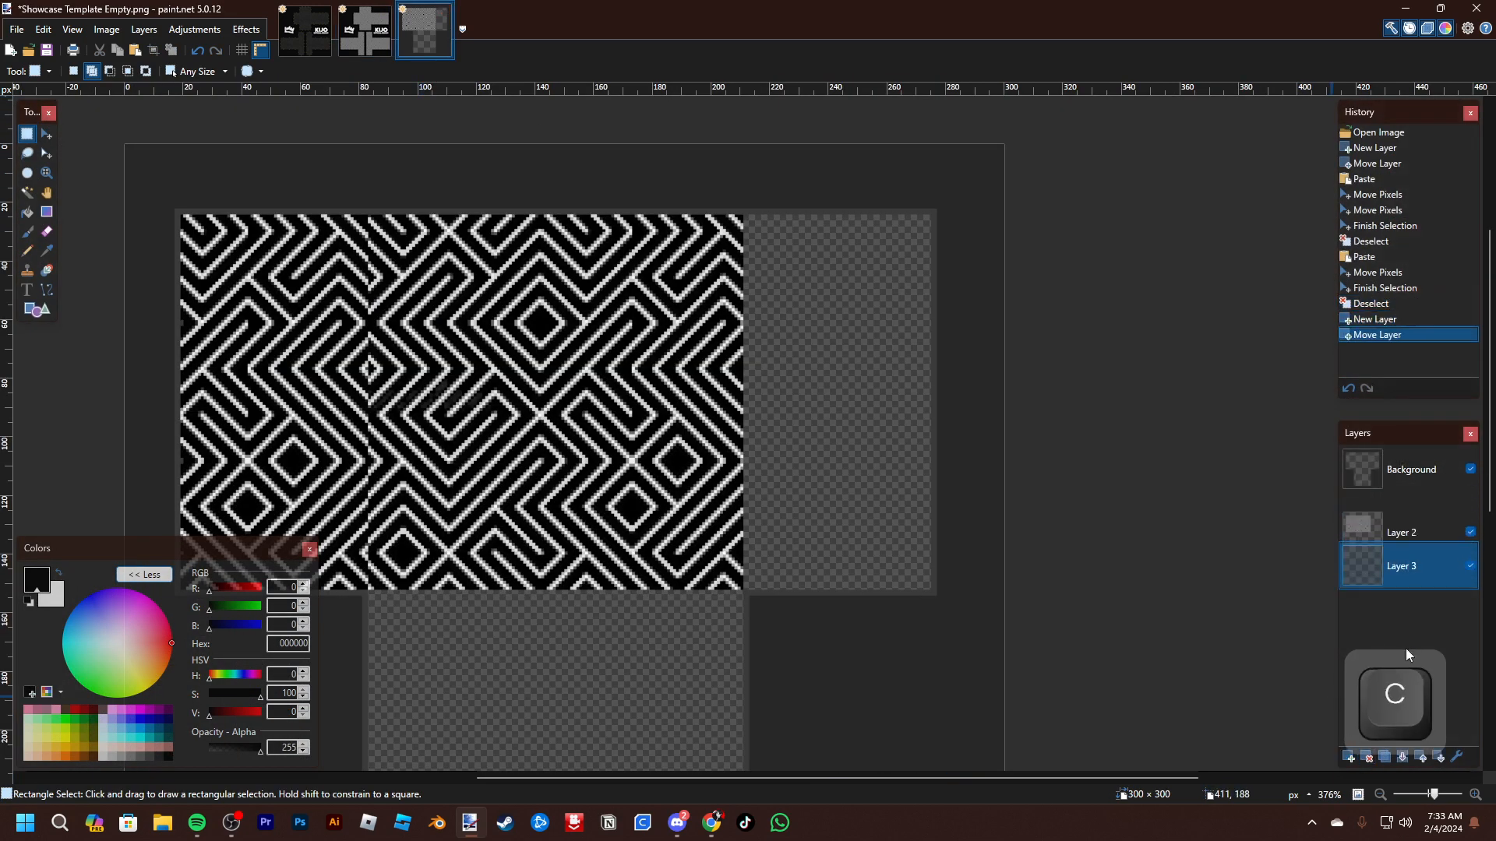
key(ctrl+v)
Move the pasted sleeve pattern so it fits the shirt's empty right sleeve area beside the torso, then deselect
drag(909, 562, 835, 390)
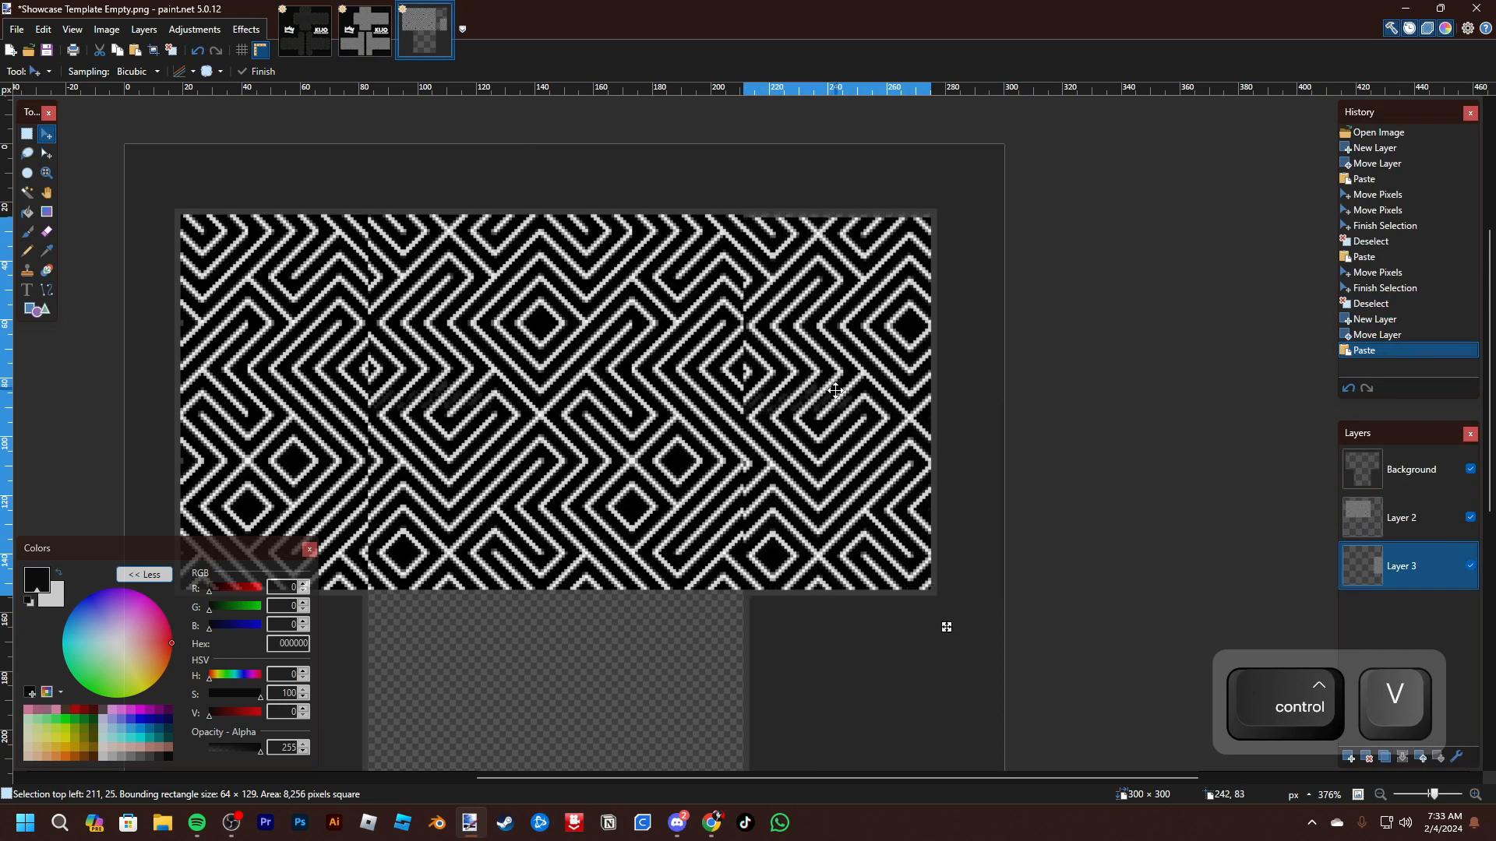
ctrl+scroll(833, 394, up, 2)
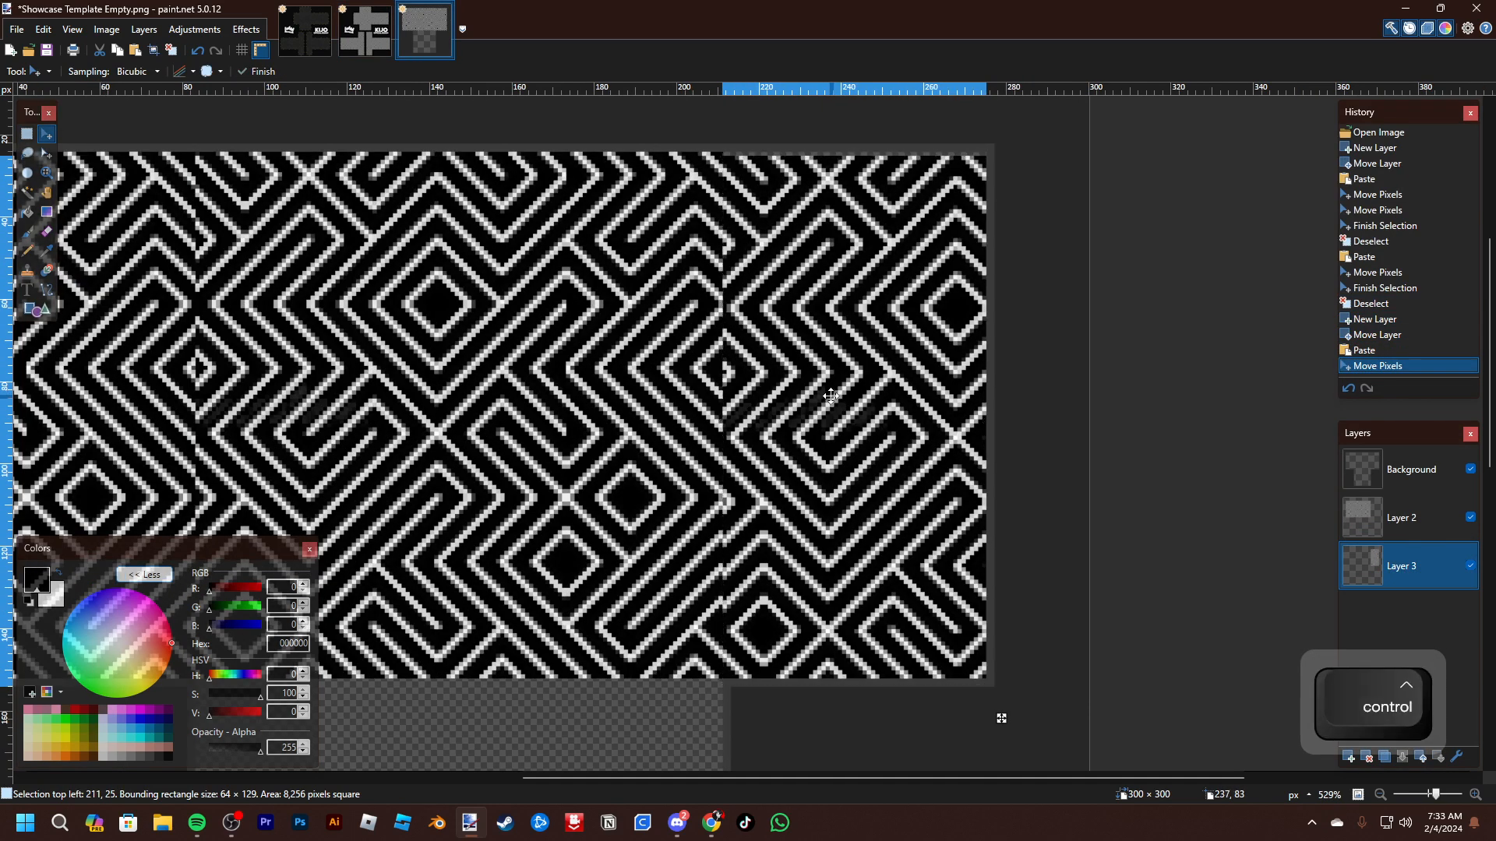
key(ctrl+d)
ctrl+scroll(830, 396, down, 7)
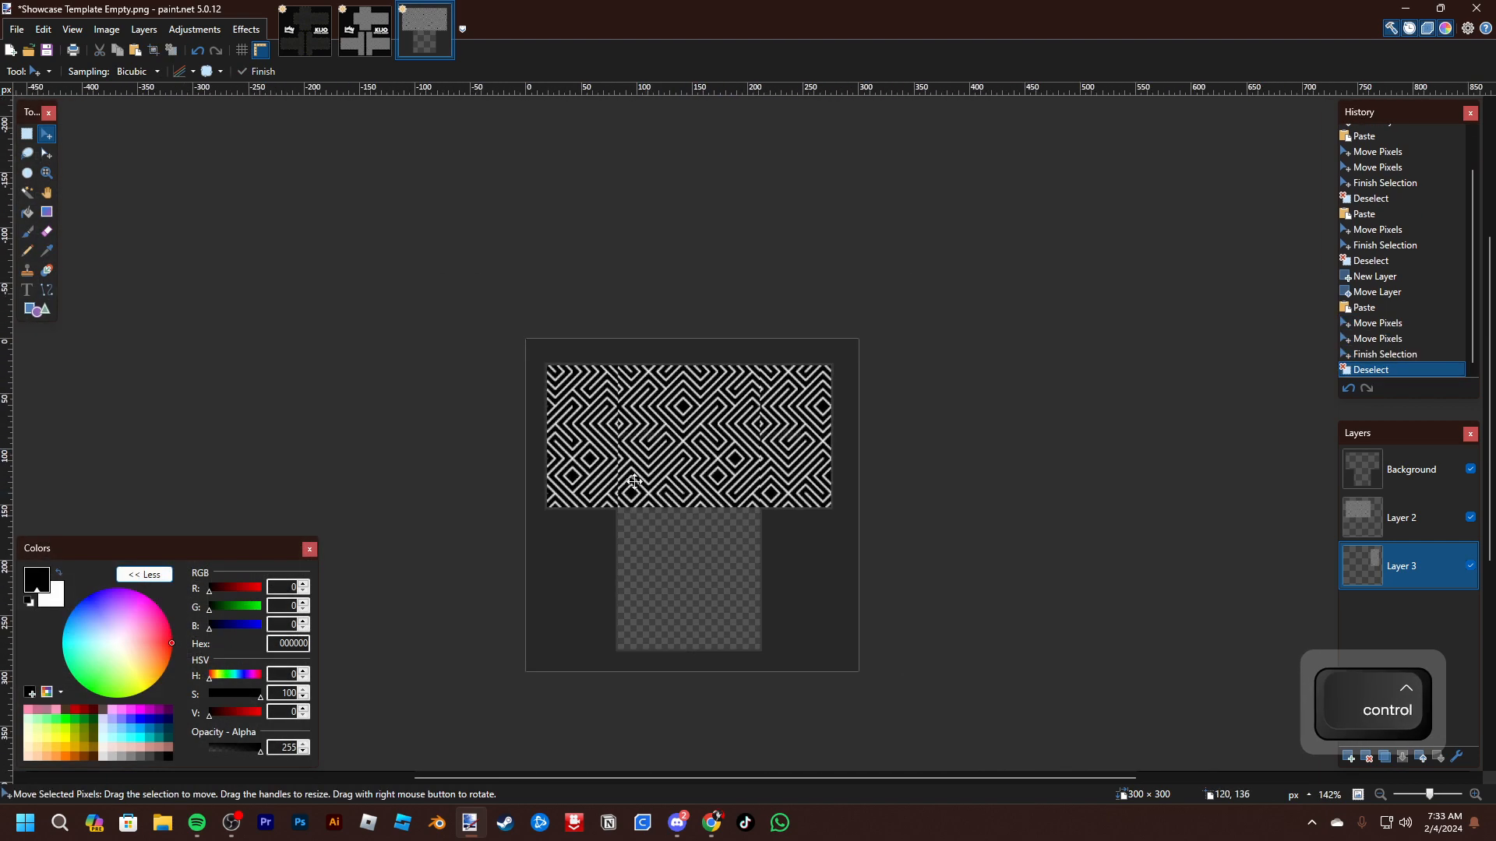
ctrl+scroll(634, 482, up, 3)
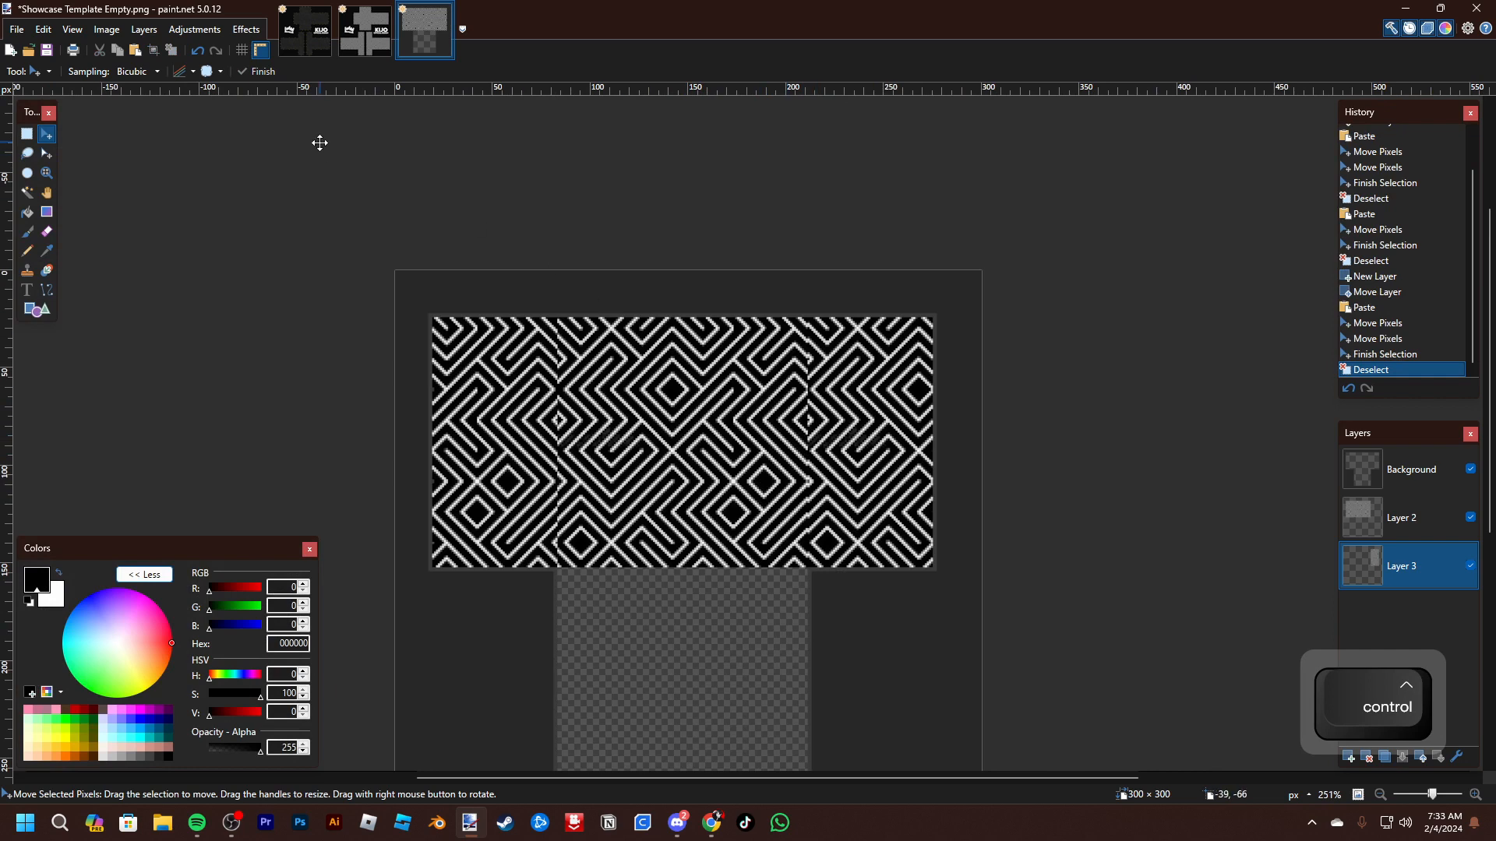
click(236, 826)
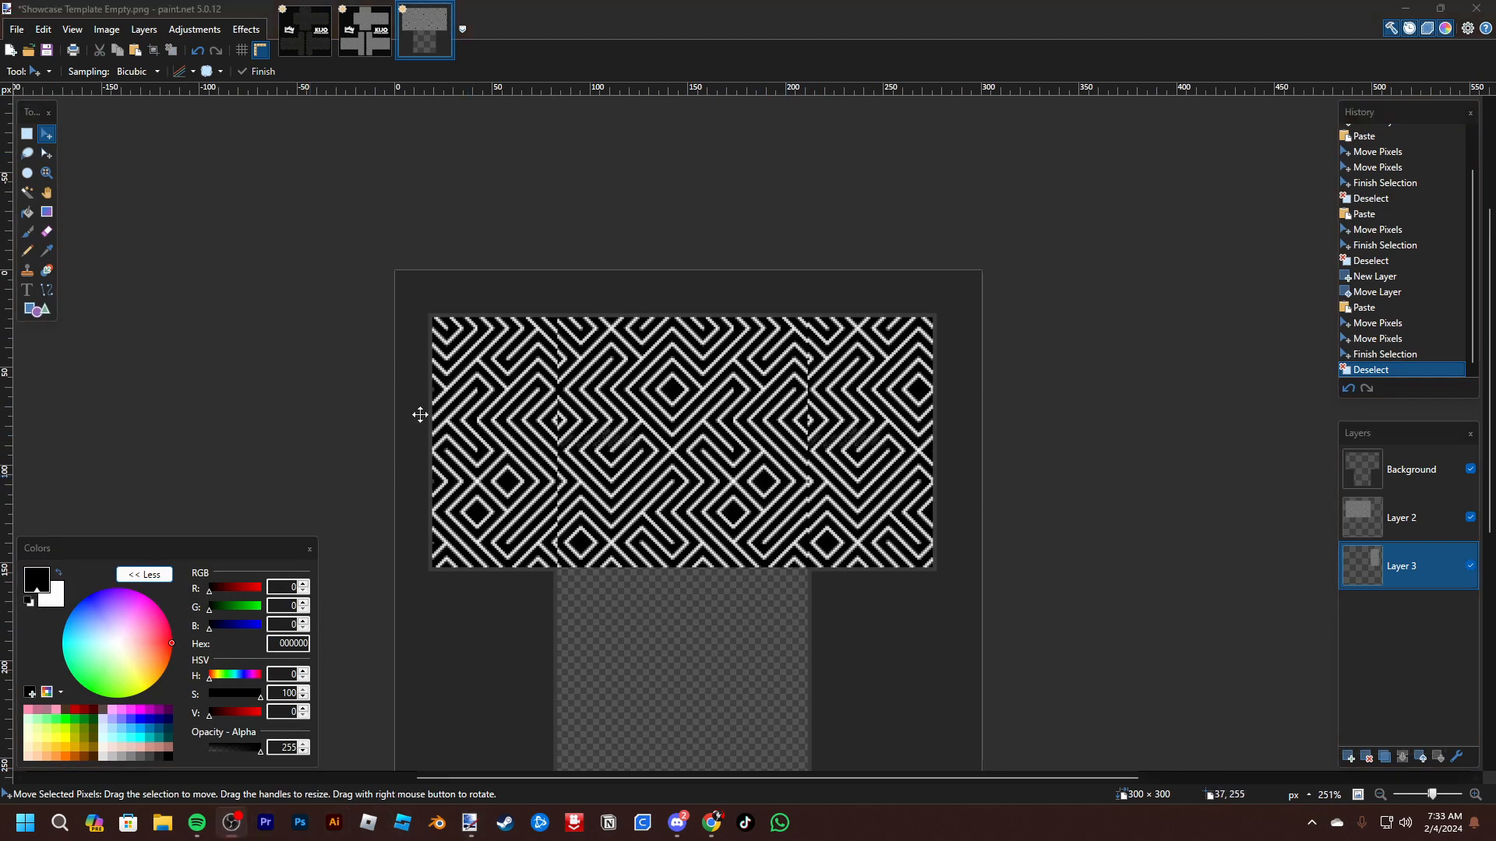
click(310, 38)
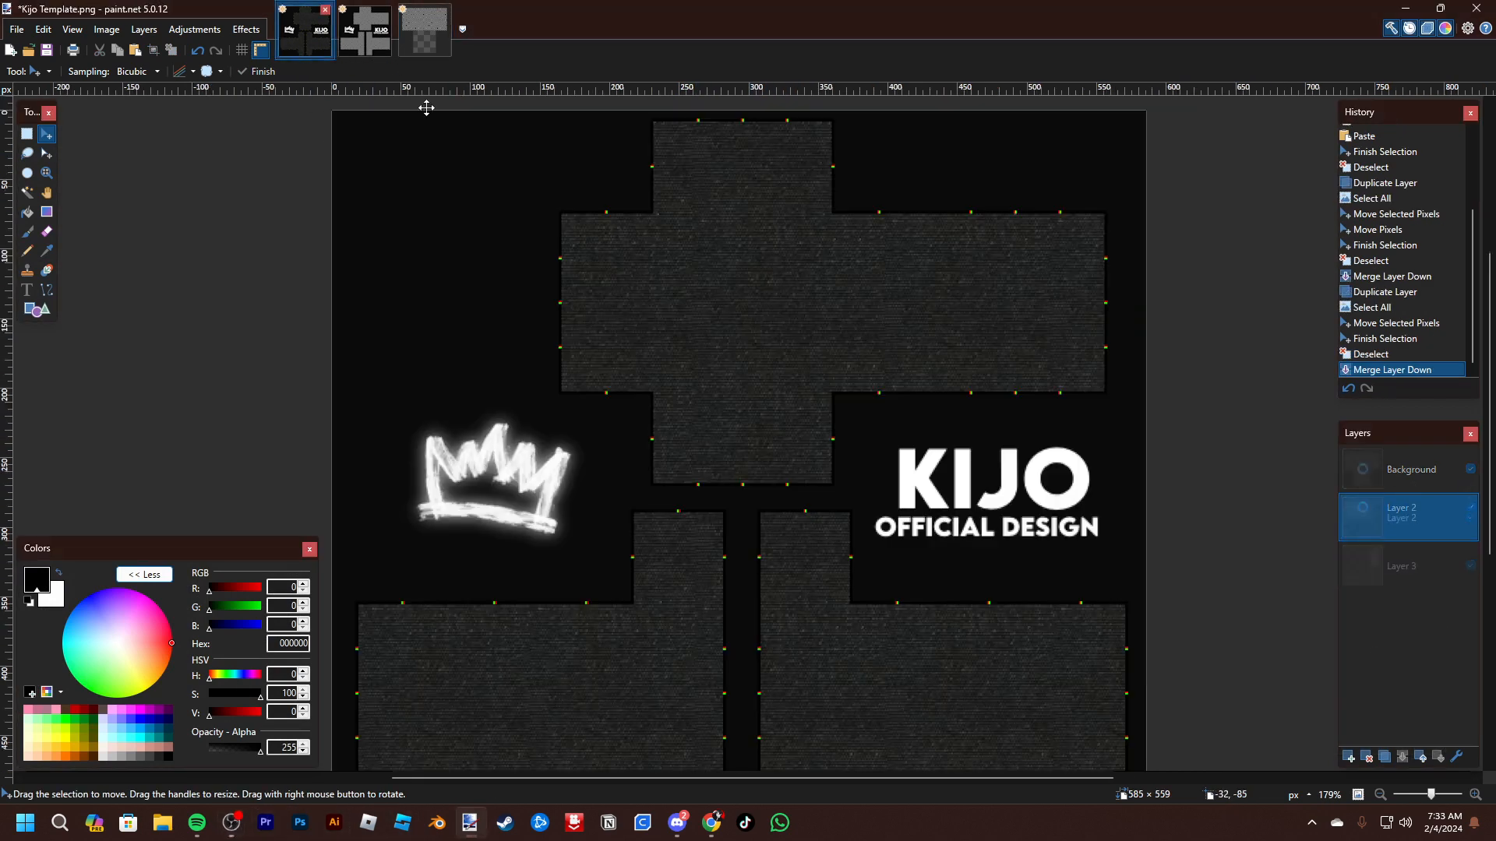
scroll(722, 288, up, 4)
scroll(741, 372, down, 4)
click(416, 48)
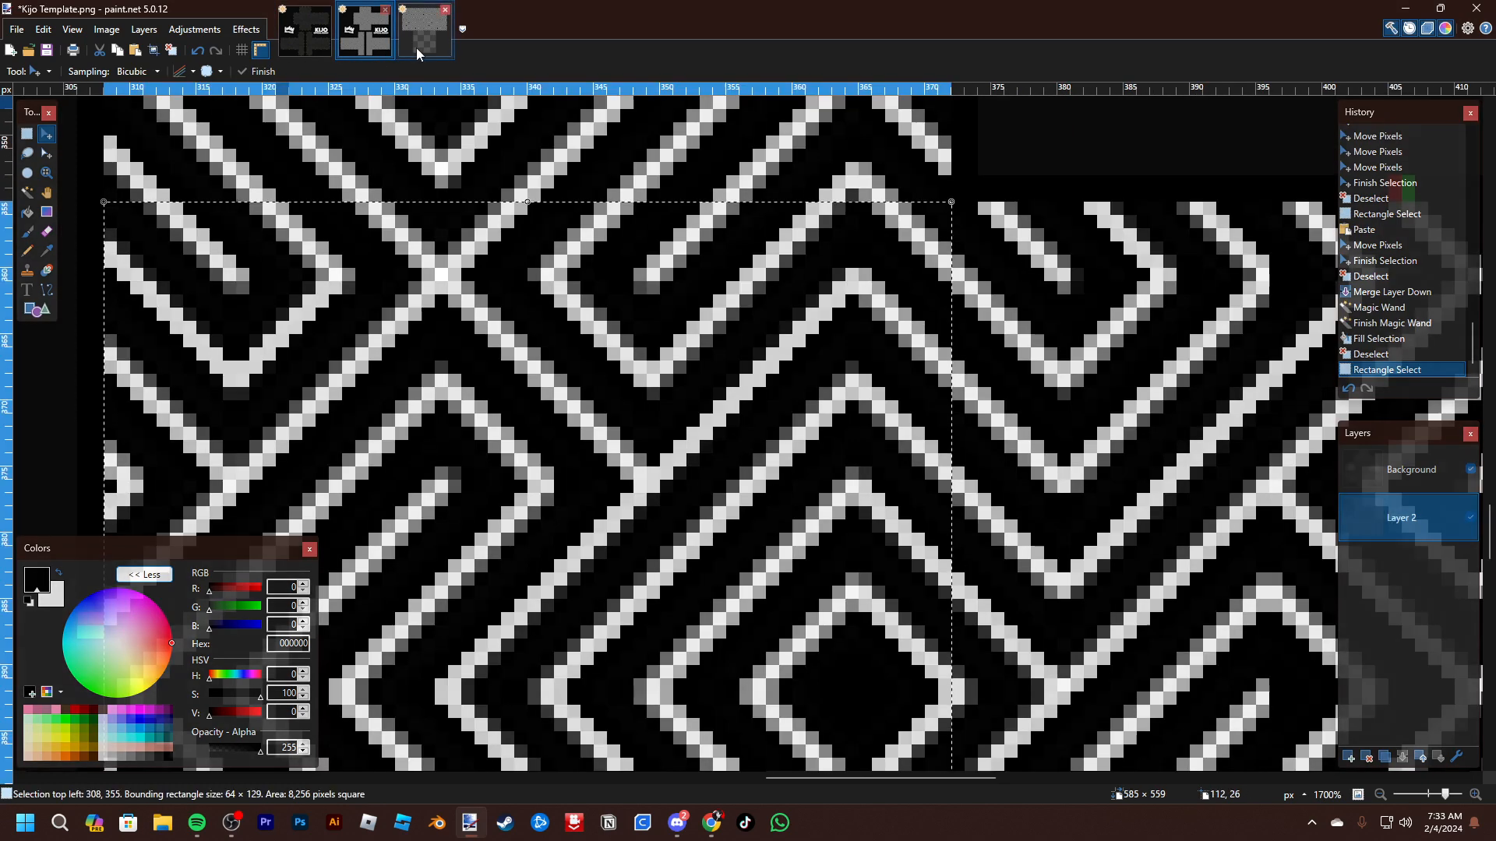